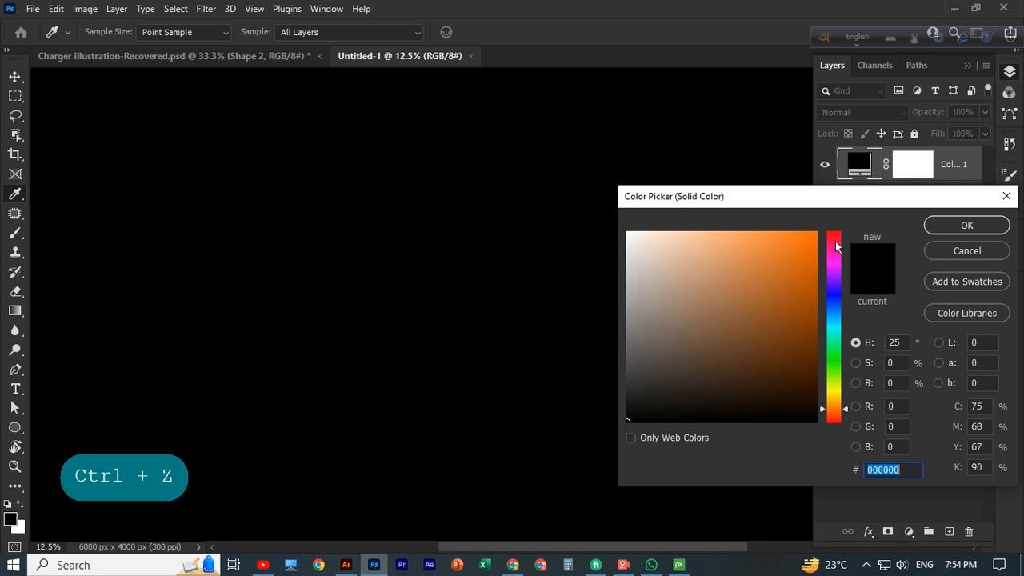
# Set the solid colour fill layer to a fully saturated orange
pyautogui.click(816, 233)
pyautogui.click(948, 227)
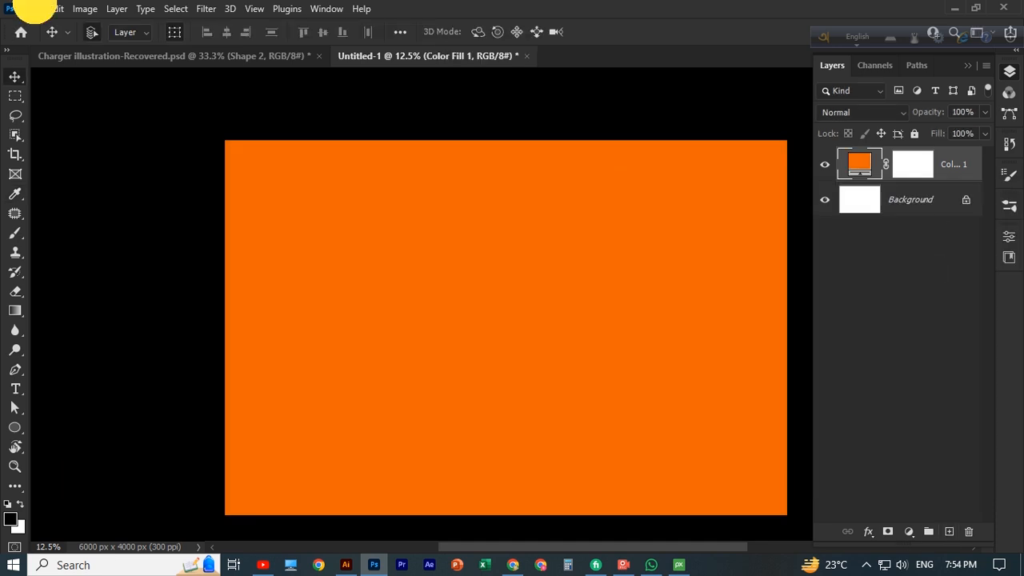
# Place village road-1.jpg from the G:\ drive as an embedded image, accepting its default Camera Raw settings
pyautogui.click(36, 8)
pyautogui.click(48, 298)
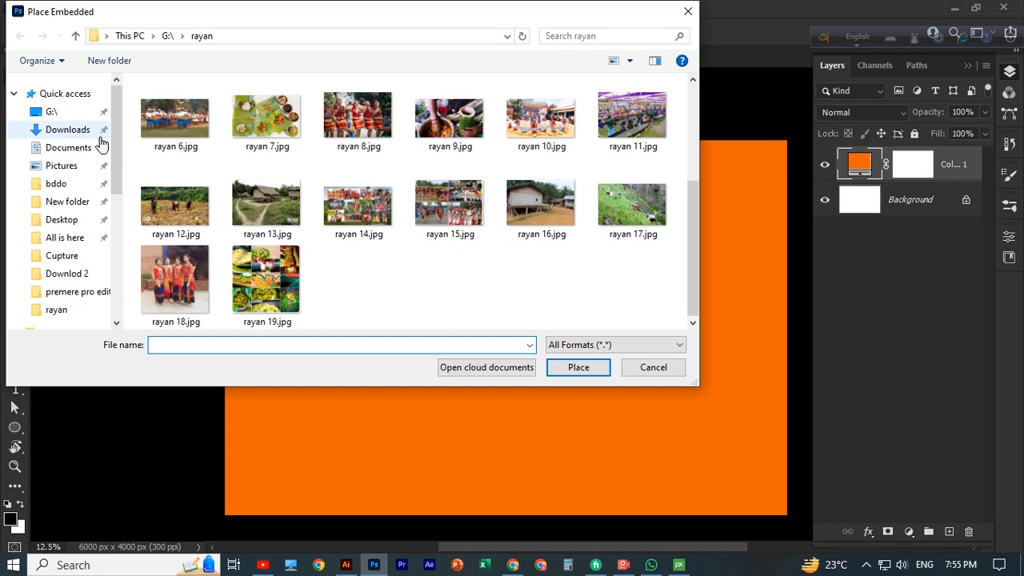
pyautogui.click(65, 94)
pyautogui.click(51, 111)
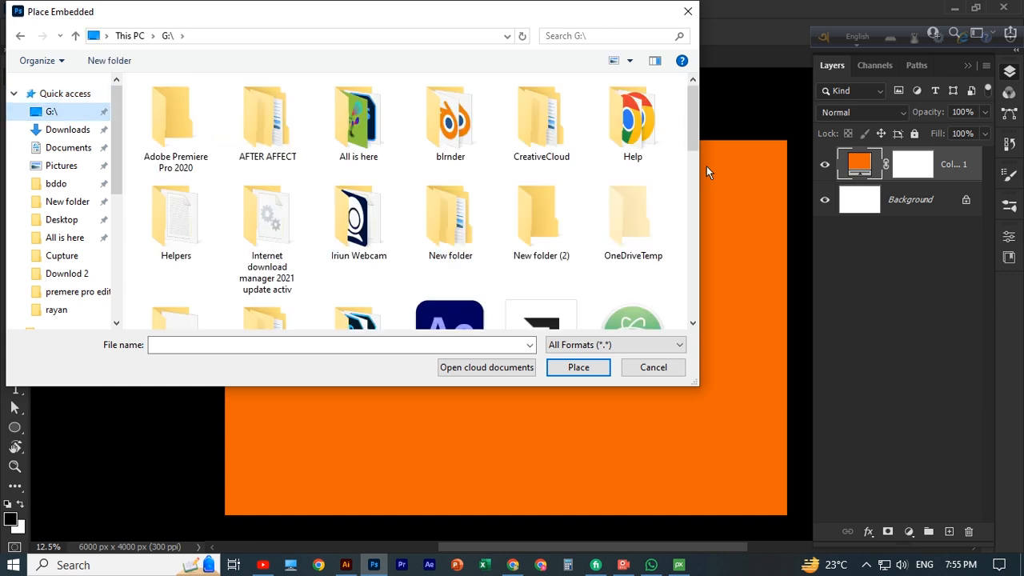
pyautogui.scroll(-10, 492, 196)
pyautogui.click(450, 272)
pyautogui.click(591, 371)
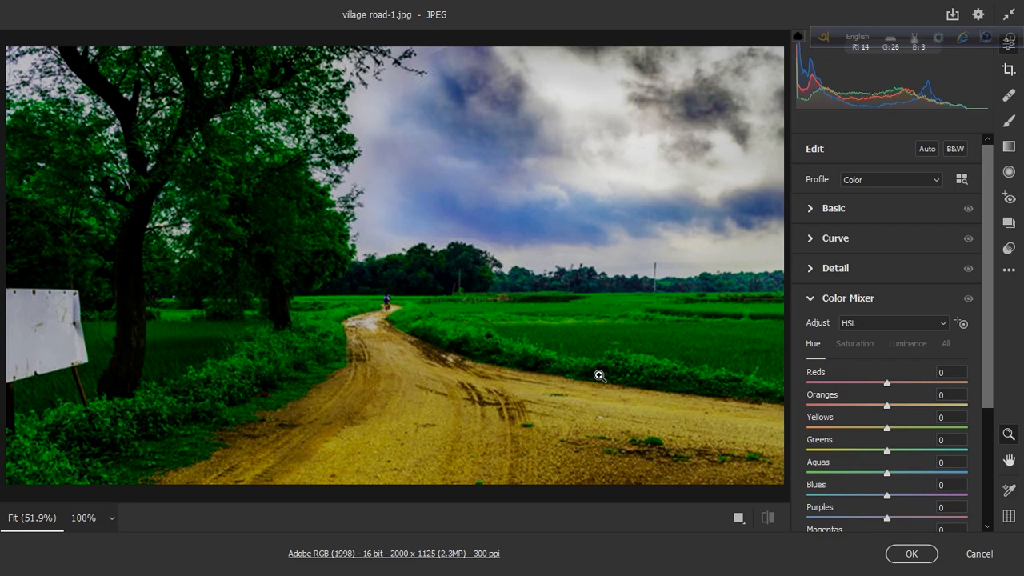
pyautogui.click(910, 553)
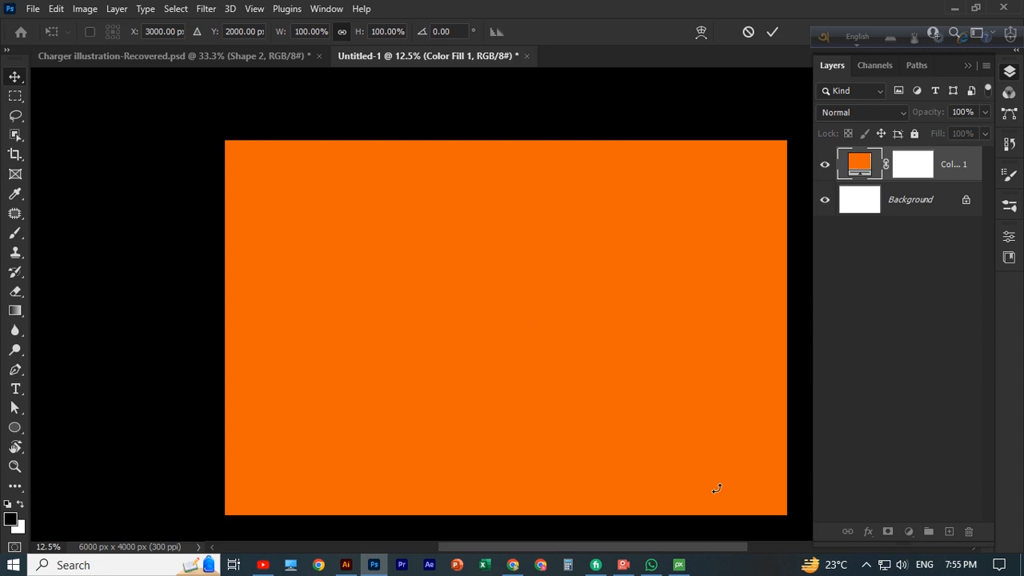
# Scale the village road photo to 304.40% width and 232.62% height, spanning the lower part of the canvas
pyautogui.moveTo(413, 286); pyautogui.dragTo(238, 155)
pyautogui.moveTo(600, 391); pyautogui.dragTo(772, 536)
pyautogui.moveTo(521, 381); pyautogui.dragTo(531, 414)
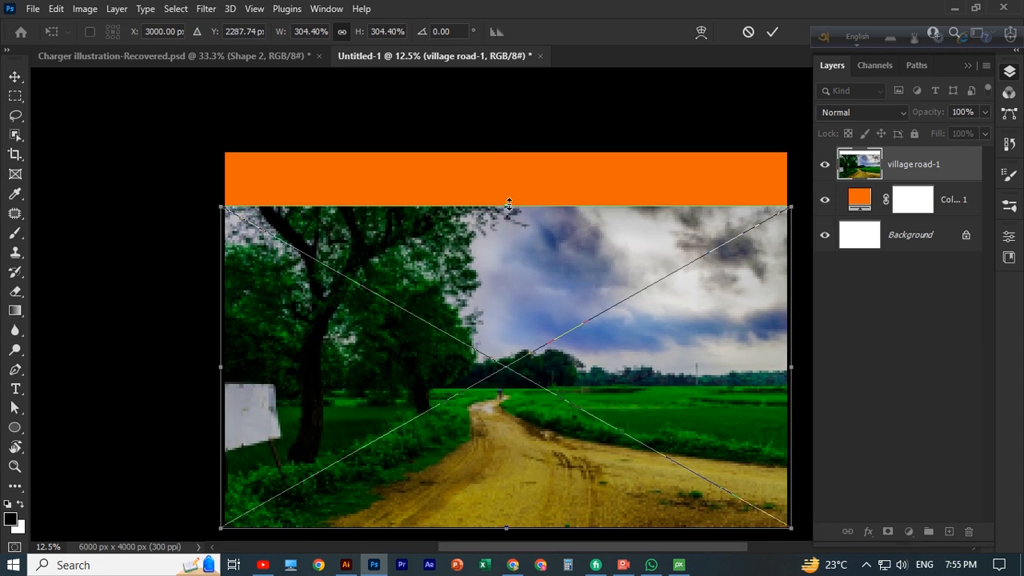
pyautogui.moveTo(511, 207); pyautogui.dragTo(507, 283)
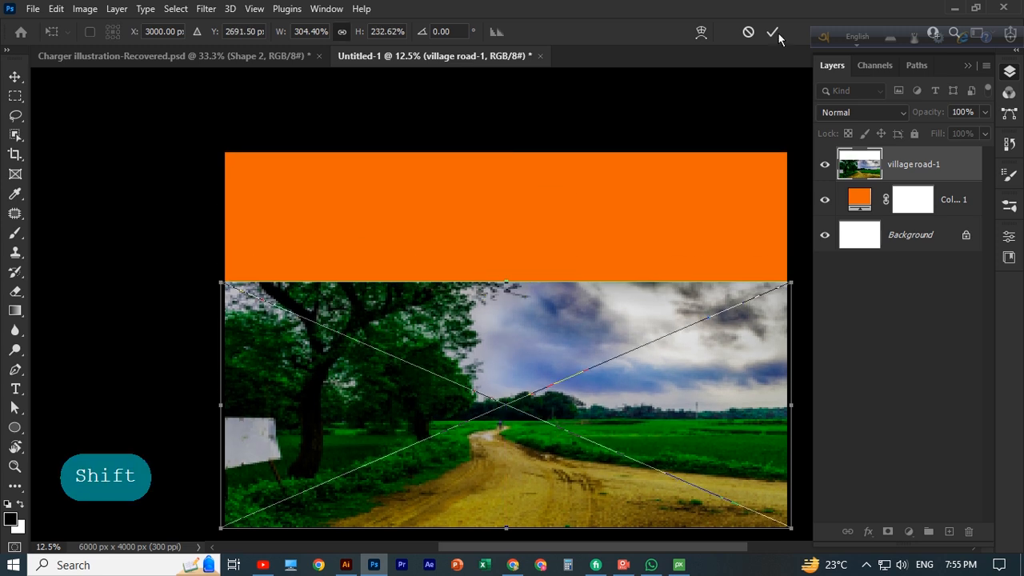
pyautogui.click(776, 33)
pyautogui.scroll(-2, 535, 144)
pyautogui.scroll(1, 535, 144)
pyautogui.click(534, 143)
pyautogui.click(912, 165)
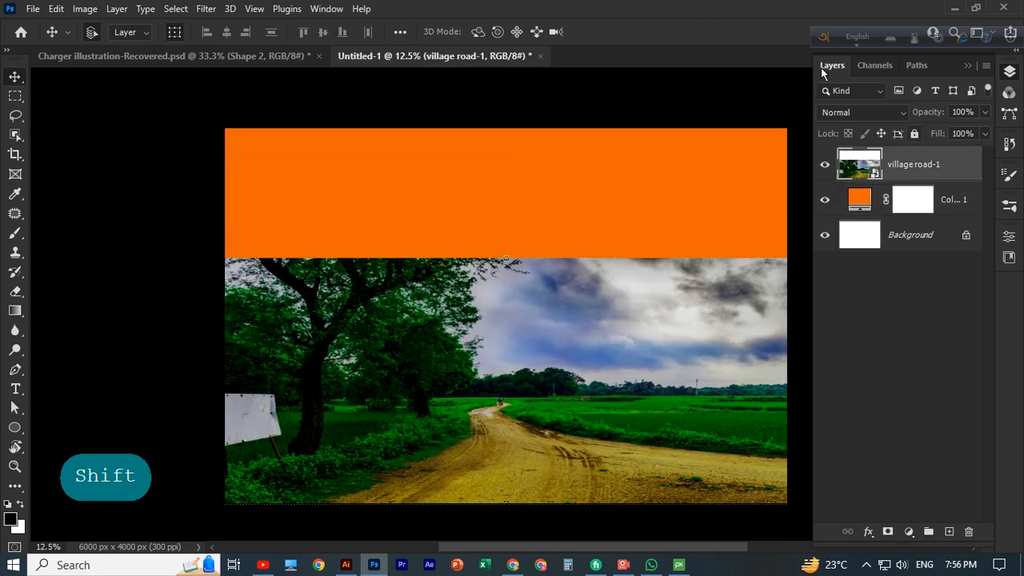
# Add a layer mask to the village road layer and try a Basics preset gradient on it, undoing the stroke
pyautogui.click(888, 531)
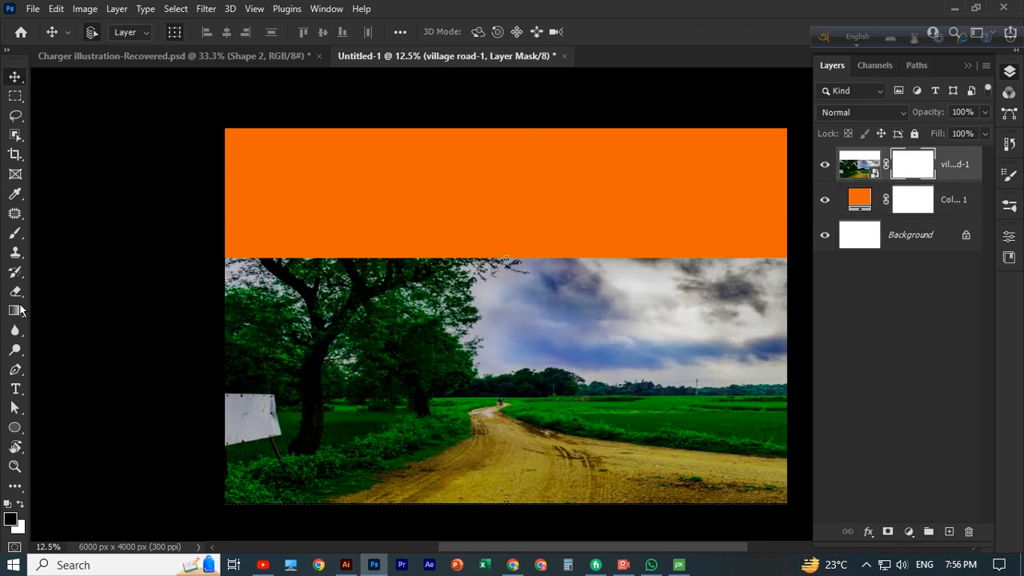
pyautogui.click(15, 310)
pyautogui.click(118, 32)
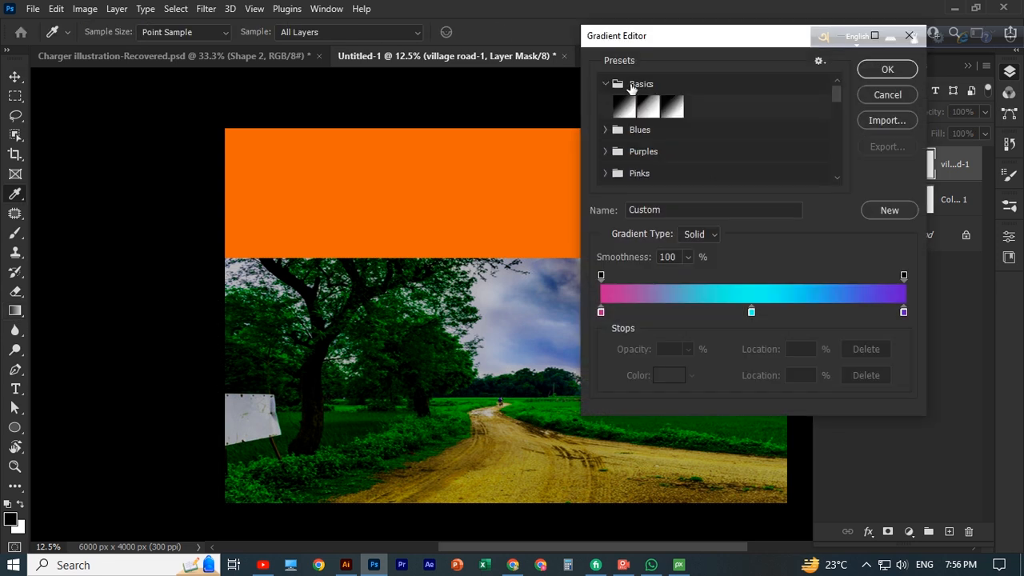
pyautogui.click(648, 106)
pyautogui.click(887, 70)
pyautogui.moveTo(493, 327); pyautogui.dragTo(512, 411)
pyautogui.hotkey('ctrl', 'z')
# Make the custom gradient run from black to white by setting its 100% colour stop to white
pyautogui.click(141, 32)
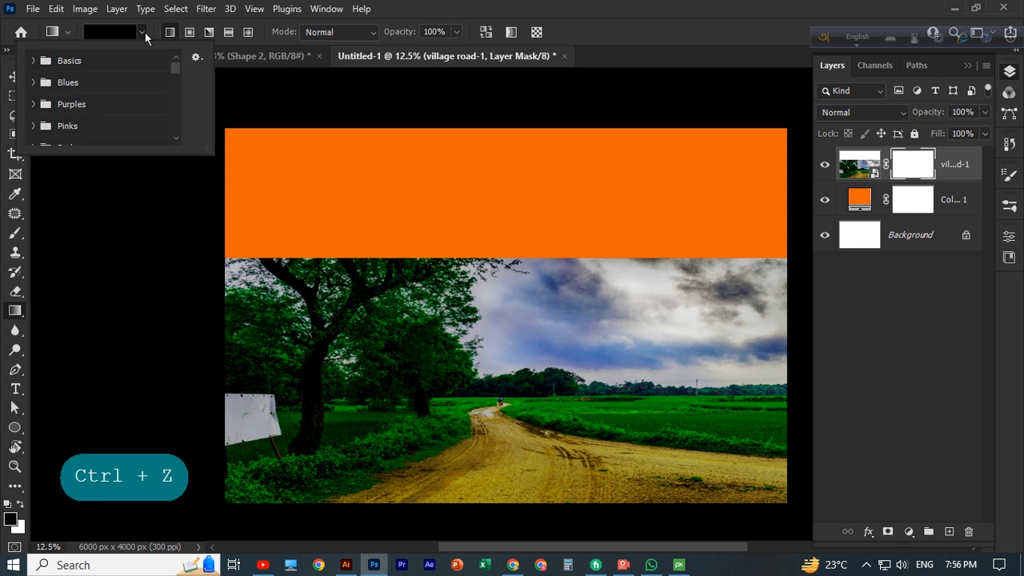
pyautogui.click(109, 32)
pyautogui.click(903, 313)
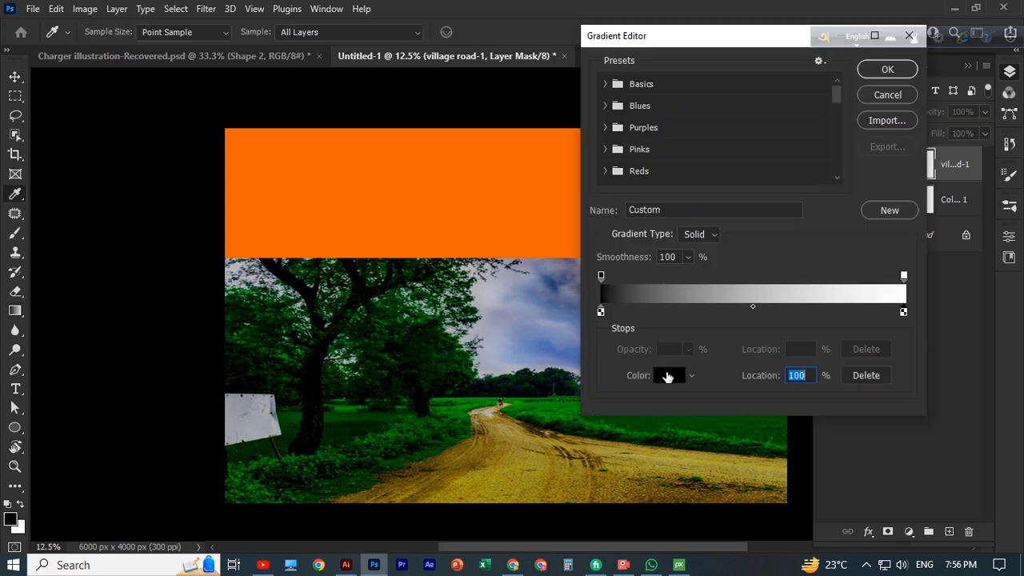
pyautogui.click(667, 382)
pyautogui.moveTo(652, 340); pyautogui.dragTo(590, 228)
pyautogui.click(966, 225)
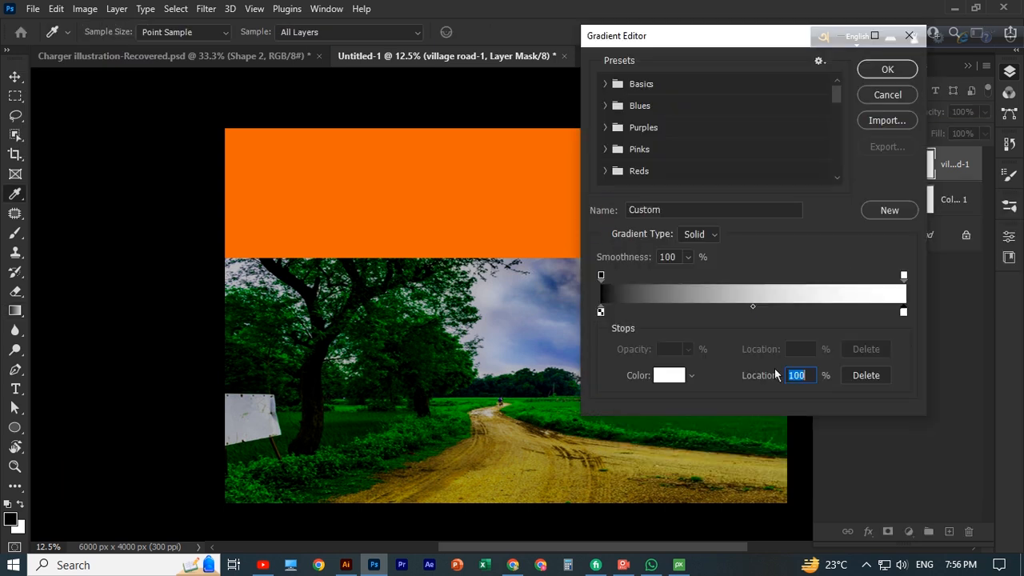
pyautogui.click(888, 70)
# Apply a vertical black-to-white gradient to the village road layer's mask, fading the photo's sky into the orange
pyautogui.moveTo(504, 288); pyautogui.dragTo(504, 410)
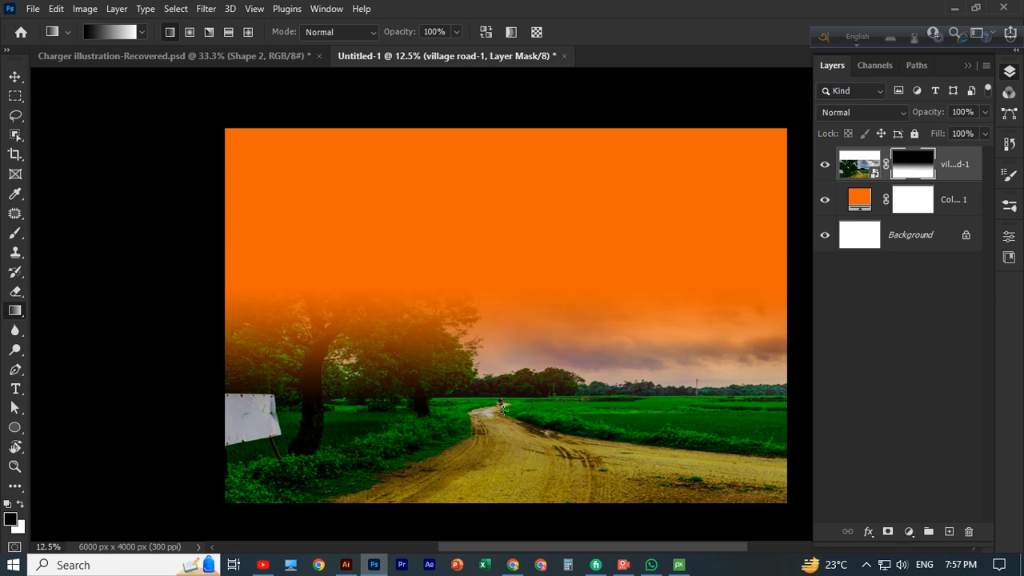
pyautogui.moveTo(513, 326); pyautogui.dragTo(514, 398)
pyautogui.hotkey('ctrl', 'z')
pyautogui.hotkey('ctrl', 'z')
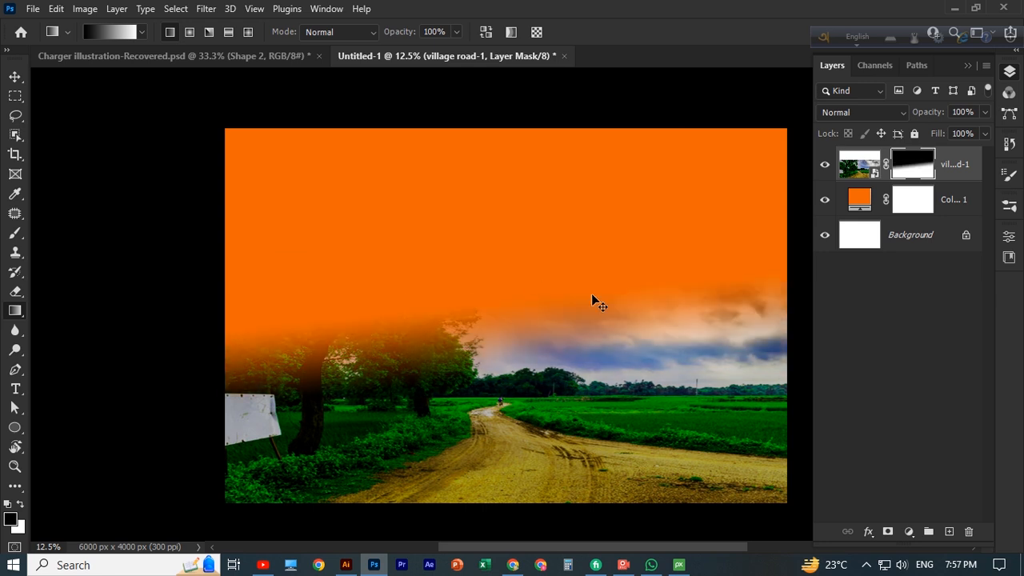
pyautogui.moveTo(525, 319); pyautogui.dragTo(528, 413)
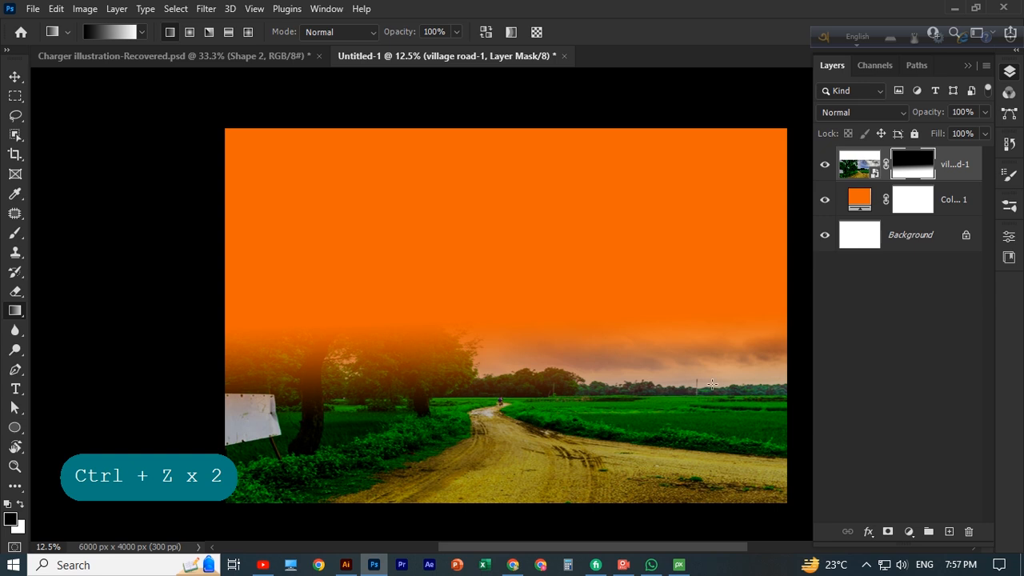
pyautogui.click(985, 113)
pyautogui.moveTo(985, 131)
pyautogui.mouseDown()
pyautogui.moveTo(974, 133)
pyautogui.moveTo(990, 131)
pyautogui.mouseUp()
pyautogui.click(971, 187)
pyautogui.click(986, 112)
pyautogui.click(969, 67)
pyautogui.click(1009, 72)
pyautogui.click(960, 167)
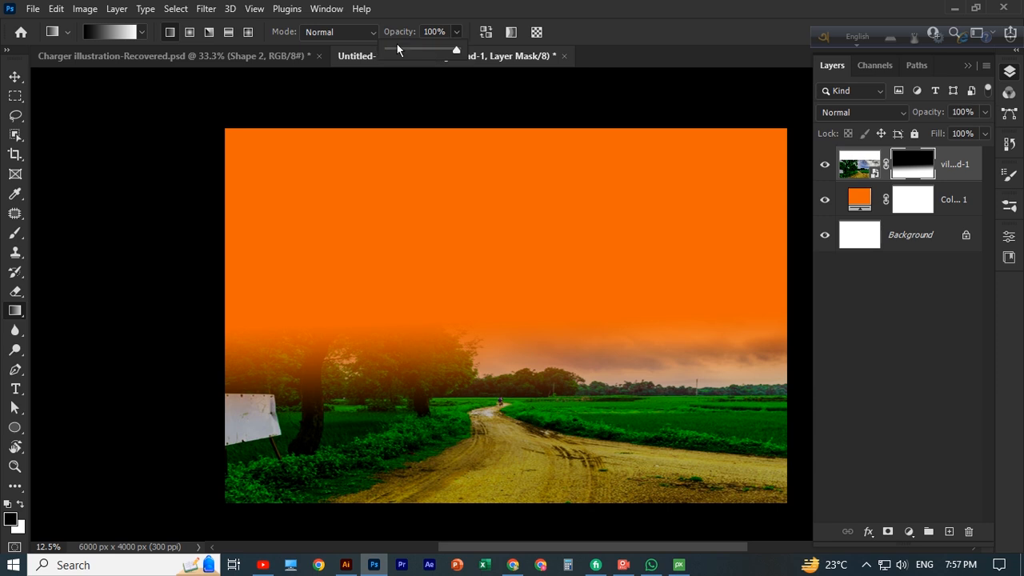
# Undo the latest trial gradients on the village road layer's mask
pyautogui.hotkey('ctrl', 'z')
pyautogui.hotkey('ctrl', 'z')
pyautogui.hotkey('ctrl', 'z')
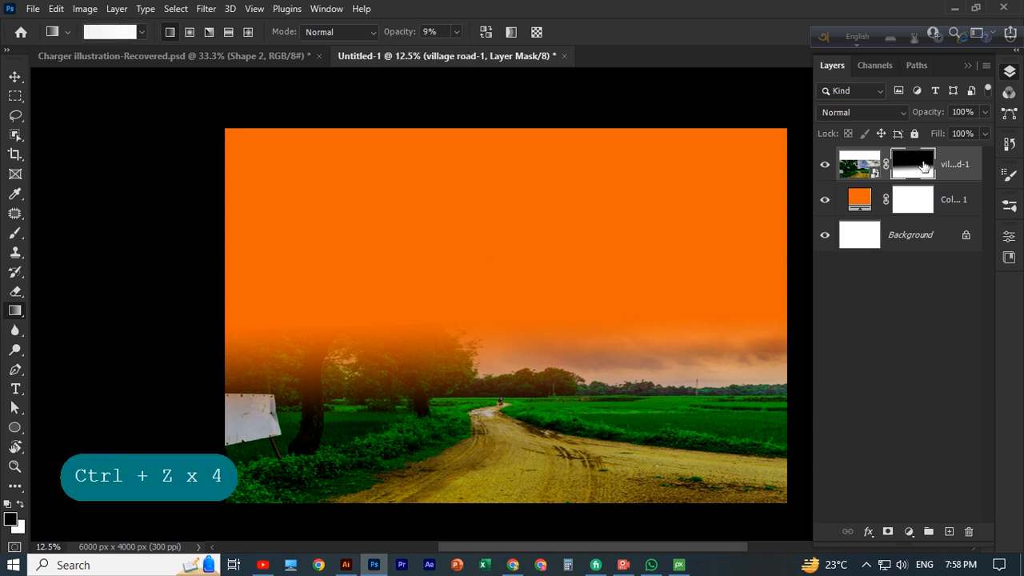
# Draw faint gradients at 9% opacity from the canvas edges inward on the orange fill layer's mask
pyautogui.click(906, 207)
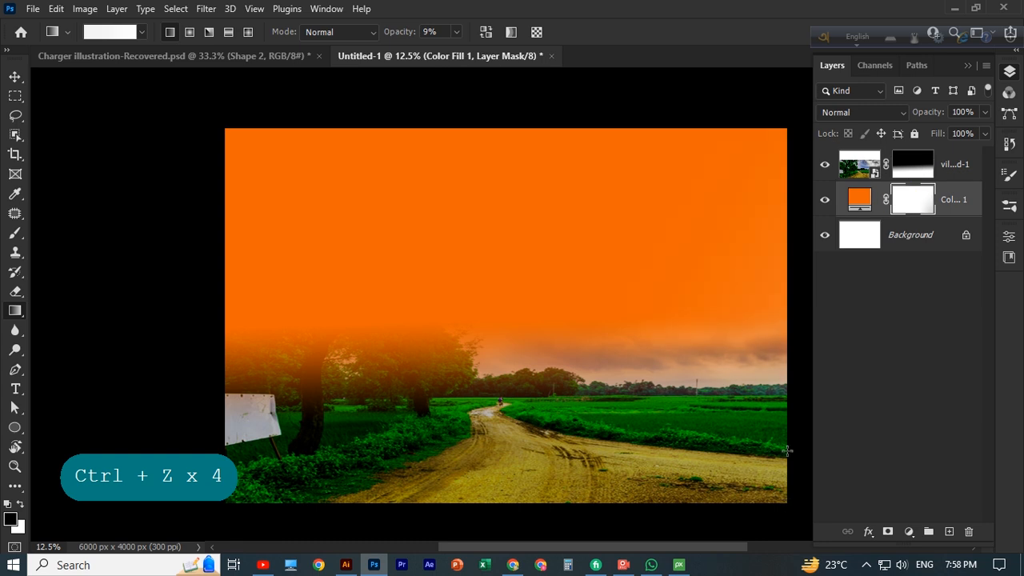
pyautogui.click(709, 469)
pyautogui.moveTo(230, 495); pyautogui.dragTo(448, 416)
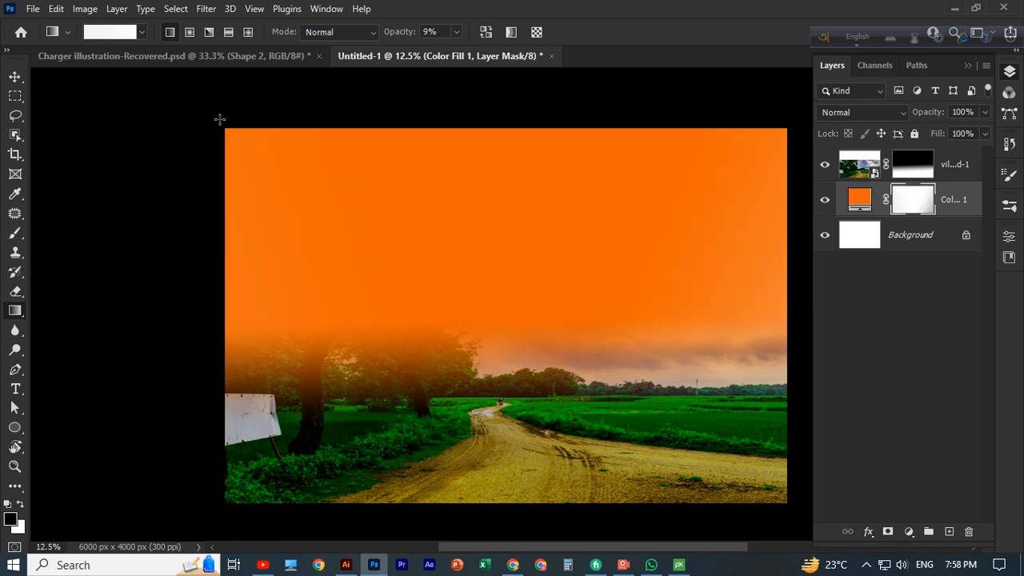
pyautogui.click(9, 519)
pyautogui.click(1006, 197)
# Try faint 9% opacity gradients from the canvas sides and corners on the village road layer's mask
pyautogui.hotkey('alt', ']')
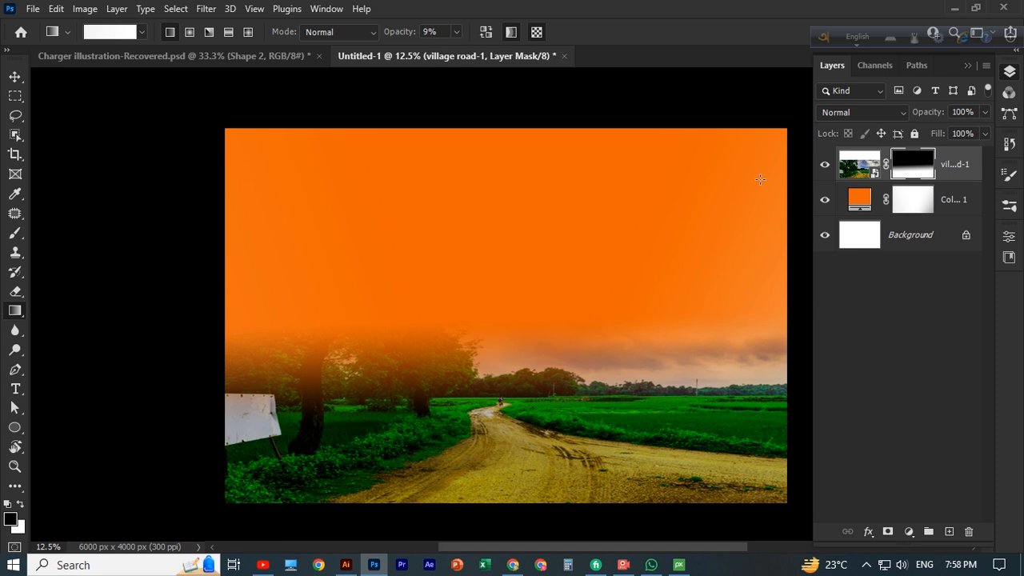
pyautogui.moveTo(778, 498); pyautogui.dragTo(696, 454)
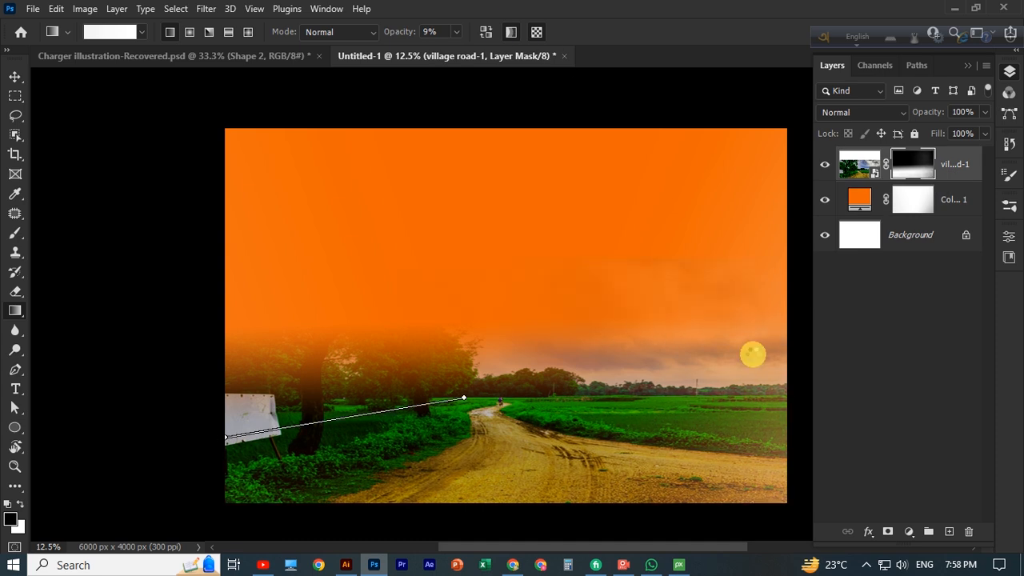
pyautogui.moveTo(753, 355); pyautogui.dragTo(772, 351)
pyautogui.moveTo(210, 400); pyautogui.dragTo(955, 413)
pyautogui.moveTo(787, 346); pyautogui.dragTo(277, 566)
pyautogui.moveTo(214, 350); pyautogui.dragTo(631, 538)
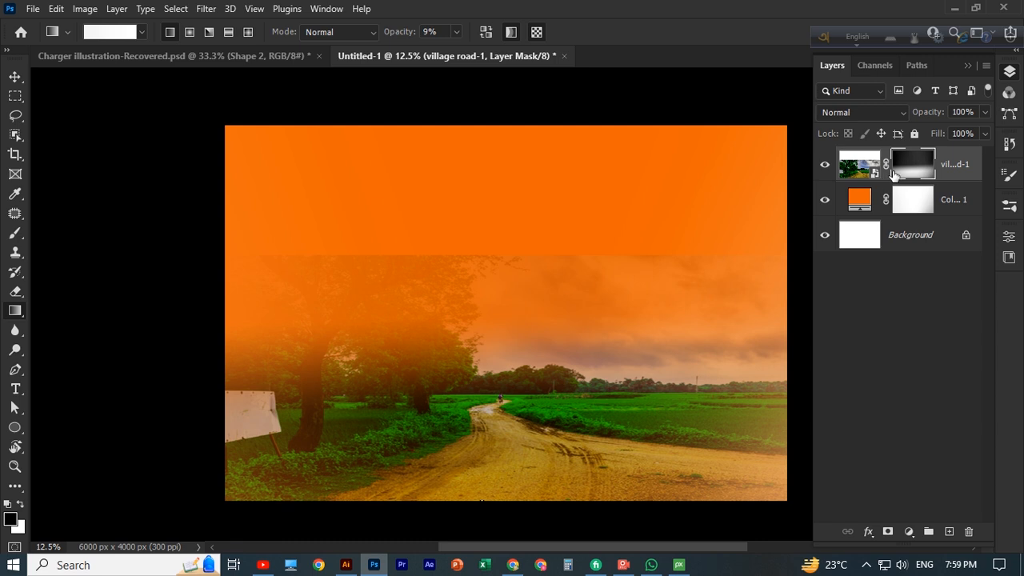
# Undo all the faint gradients drawn on the village road layer's mask
pyautogui.hotkey('ctrl', 'z')
pyautogui.hotkey('ctrl', 'z')
pyautogui.hotkey('ctrl', 'z')
pyautogui.hotkey('ctrl', 'z')
pyautogui.hotkey('ctrl', 'z')
pyautogui.hotkey('ctrl', 'z')
pyautogui.hotkey('ctrl', 'z')
pyautogui.hotkey('ctrl', 'z')
pyautogui.hotkey('ctrl', 'z')
pyautogui.hotkey('ctrl', 'z')
pyautogui.hotkey('ctrl', 'z')
pyautogui.hotkey('ctrl', 'z')
pyautogui.hotkey('ctrl', 'z')
pyautogui.hotkey('ctrl', 'z')
pyautogui.hotkey('ctrl', 'z')
pyautogui.hotkey('ctrl', 'z')
pyautogui.hotkey('ctrl', 'z')
pyautogui.hotkey('ctrl', 'z')
pyautogui.hotkey('ctrl', 'z')
pyautogui.hotkey('ctrl', 'z')
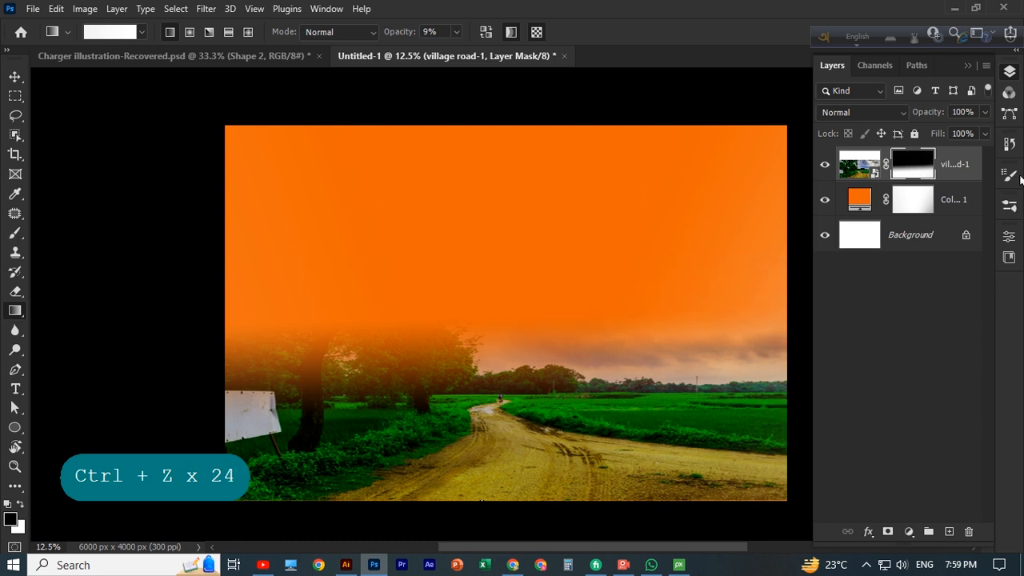
pyautogui.click(142, 33)
pyautogui.click(116, 33)
pyautogui.moveTo(788, 36); pyautogui.dragTo(591, 42)
pyautogui.click(719, 42)
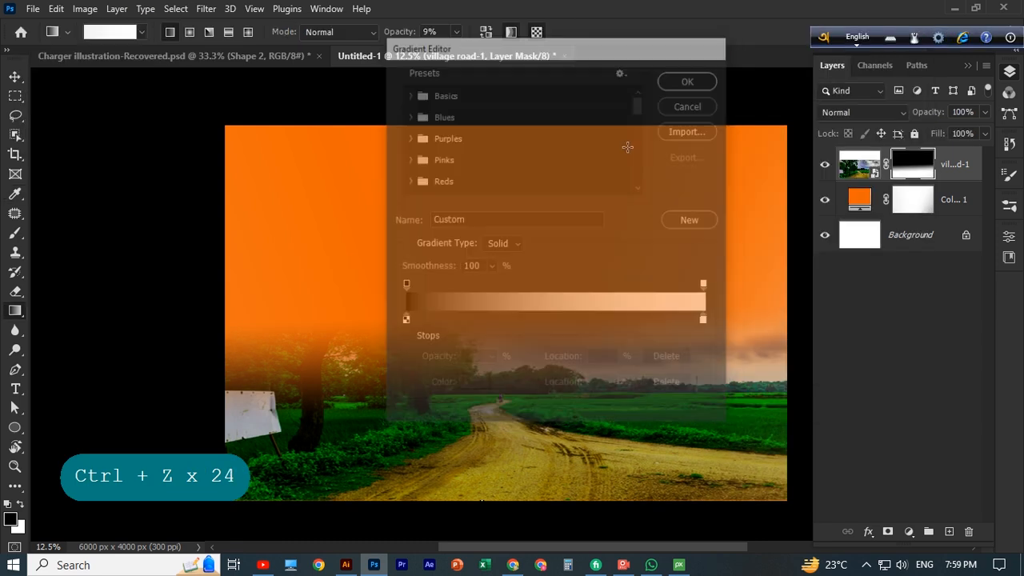
# Place the background_stock_5 grassland JPEG as an embedded image above the village road layer, keeping its Camera Raw defaults
pyautogui.click(15, 77)
pyautogui.click(124, 332)
pyautogui.click(569, 247)
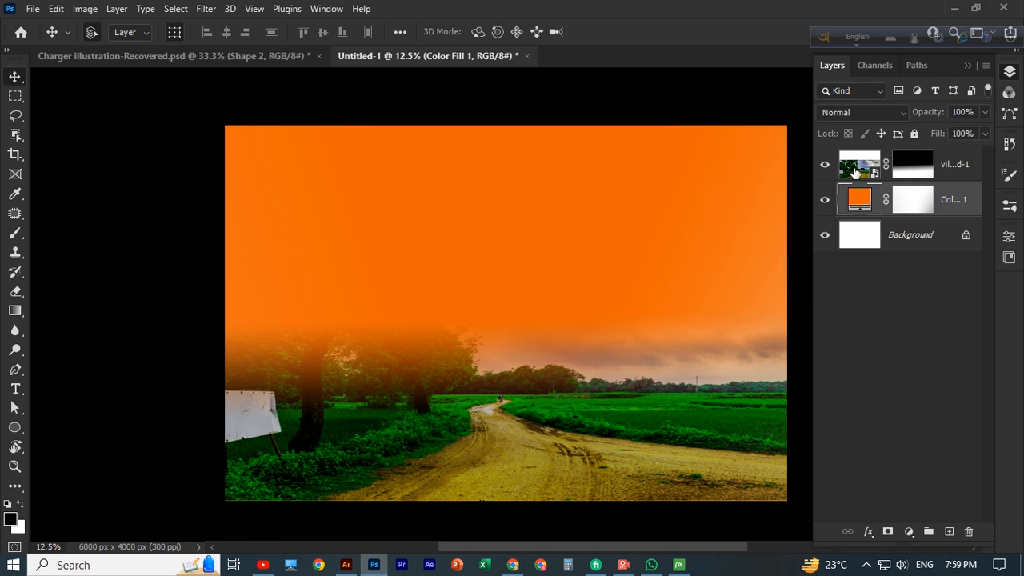
pyautogui.click(854, 172)
pyautogui.click(32, 9)
pyautogui.click(85, 334)
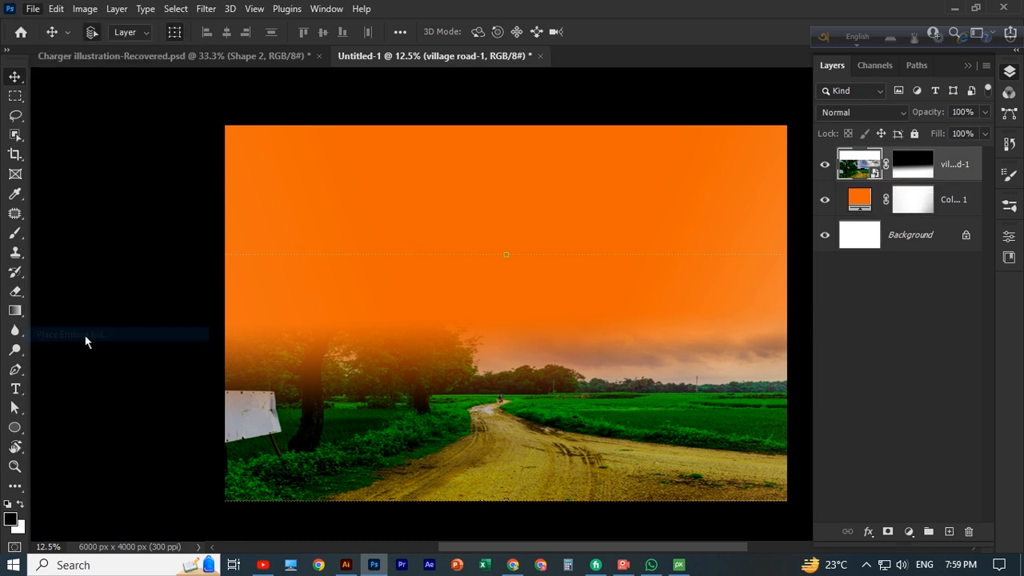
pyautogui.scroll(-5, 292, 240)
pyautogui.click(355, 261)
pyautogui.scroll(3, 355, 264)
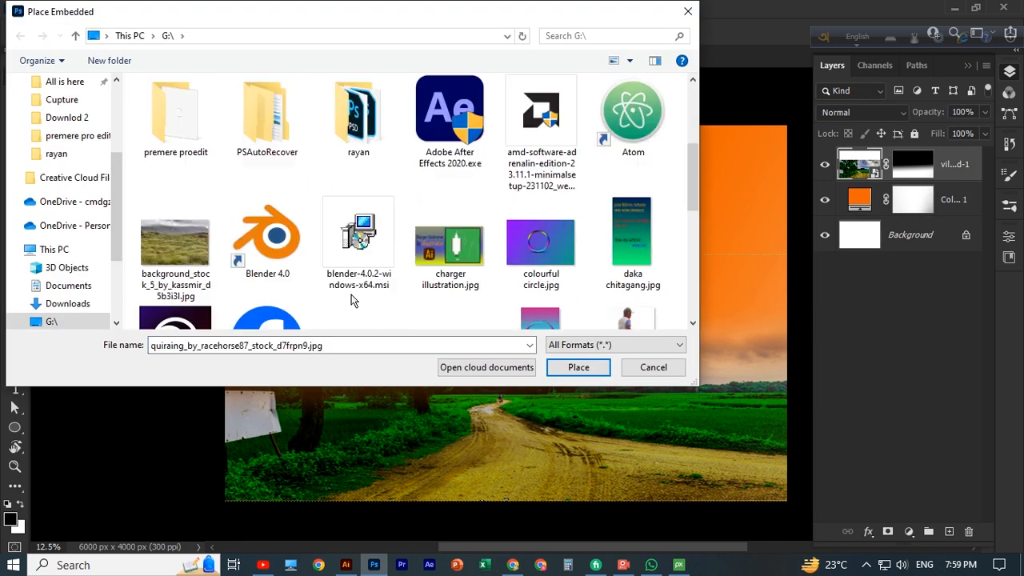
pyautogui.scroll(-2, 354, 288)
pyautogui.scroll(3, 355, 299)
pyautogui.click(178, 116)
pyautogui.click(576, 368)
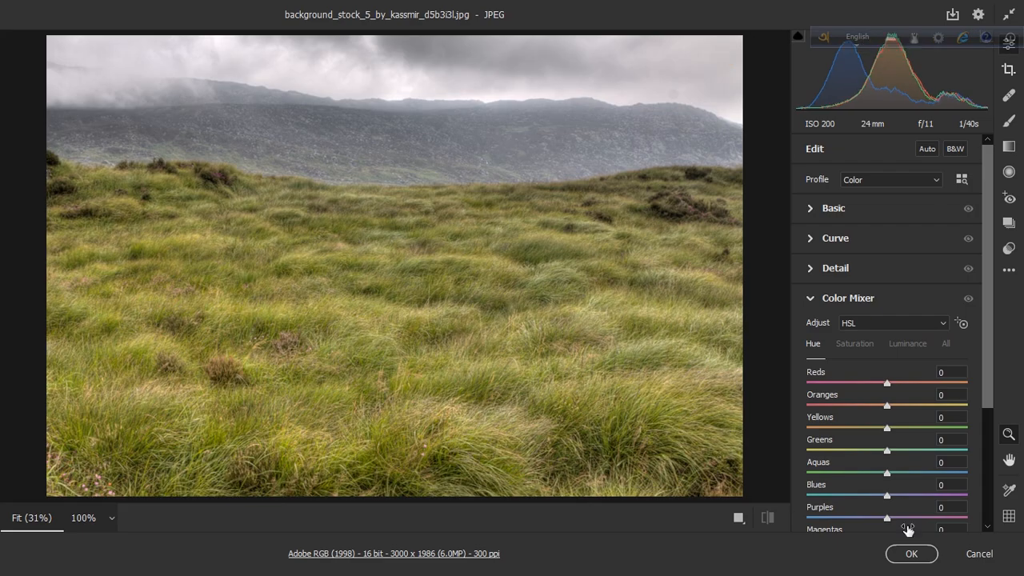
pyautogui.click(909, 553)
# Scale the grassland photo to 202.47% width and 115.06% height over the lower canvas and add a layer mask
pyautogui.moveTo(366, 221); pyautogui.dragTo(224, 126)
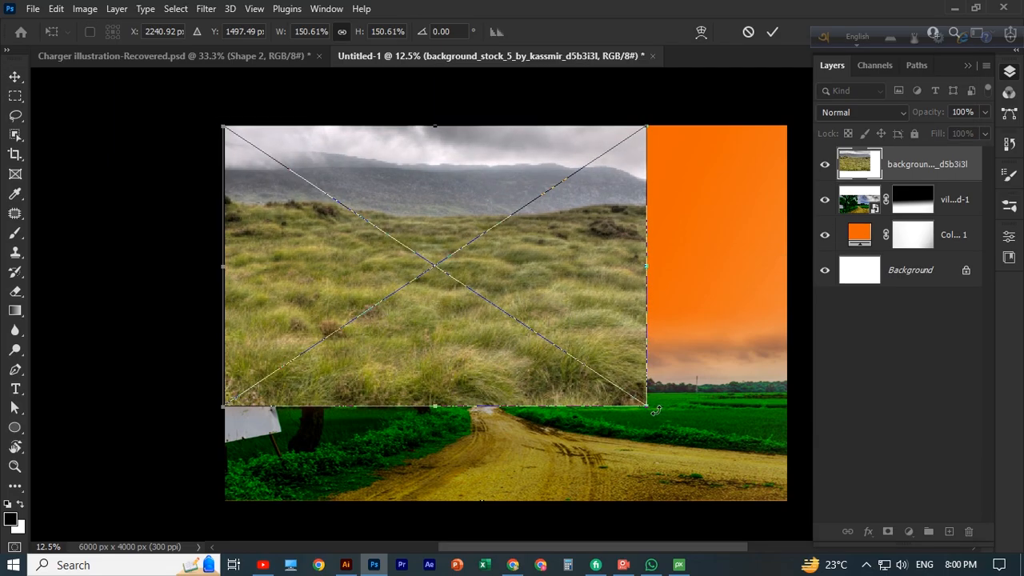
pyautogui.moveTo(655, 410); pyautogui.dragTo(804, 496)
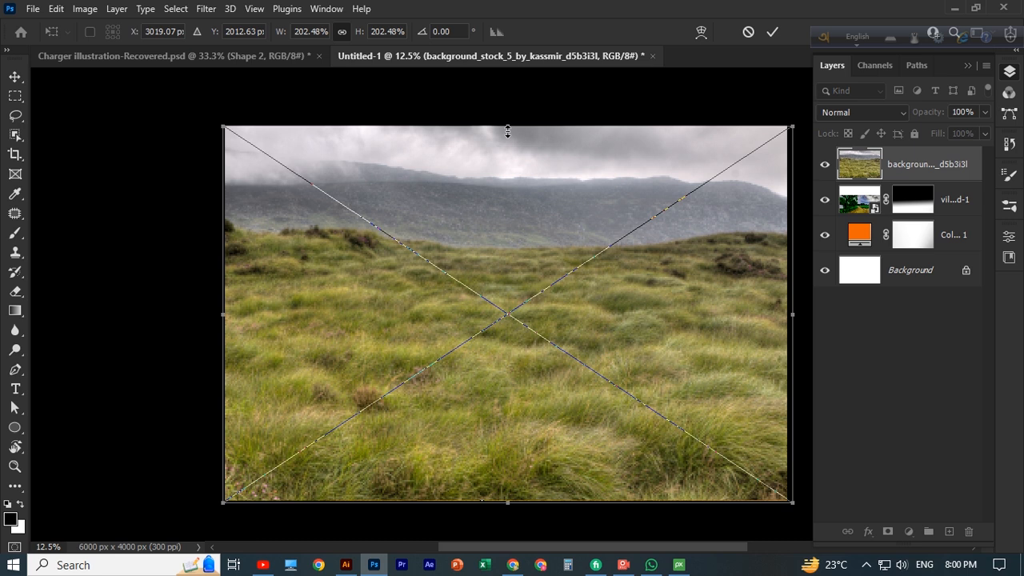
pyautogui.moveTo(508, 131); pyautogui.dragTo(508, 295)
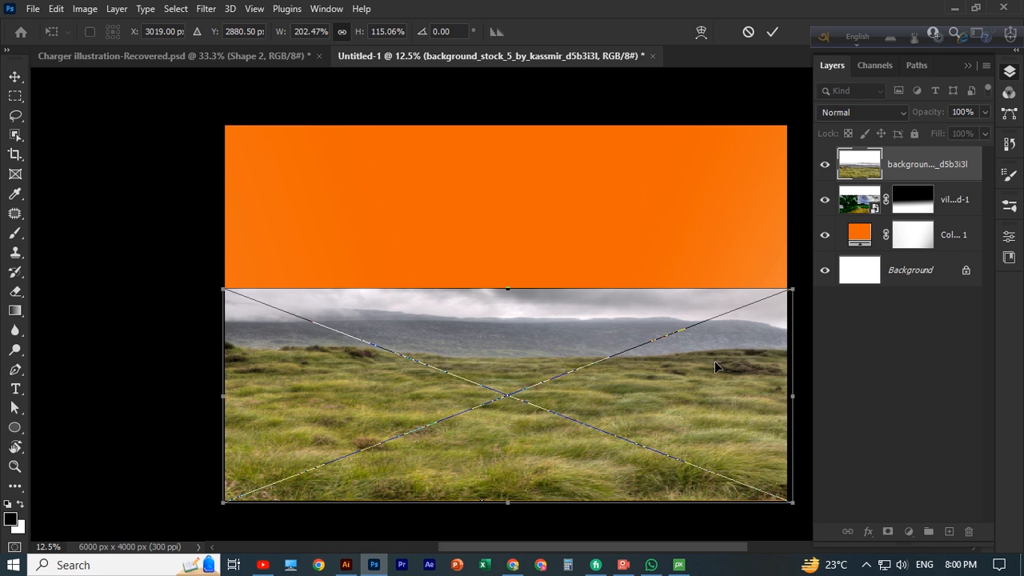
pyautogui.click(773, 31)
pyautogui.click(887, 532)
# Try the grassland layer beneath the village road layer, and move it back to the top of the stack
pyautogui.moveTo(953, 165); pyautogui.dragTo(953, 210)
pyautogui.scroll(-1, 713, 324)
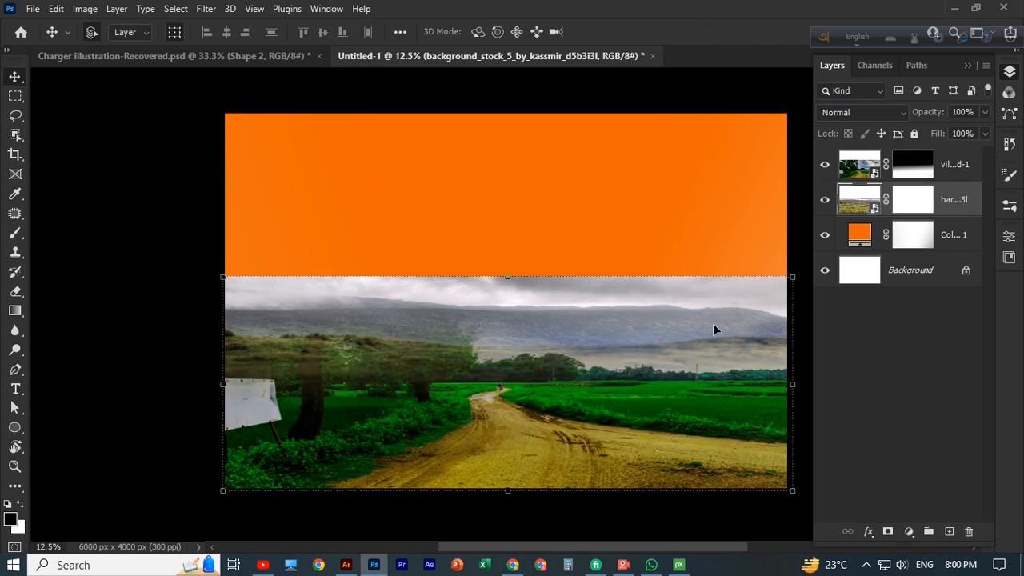
pyautogui.click(714, 324)
pyautogui.moveTo(887, 201); pyautogui.dragTo(919, 168)
# Set the grassland layer's blend mode to Multiply
pyautogui.click(902, 114)
pyautogui.click(848, 186)
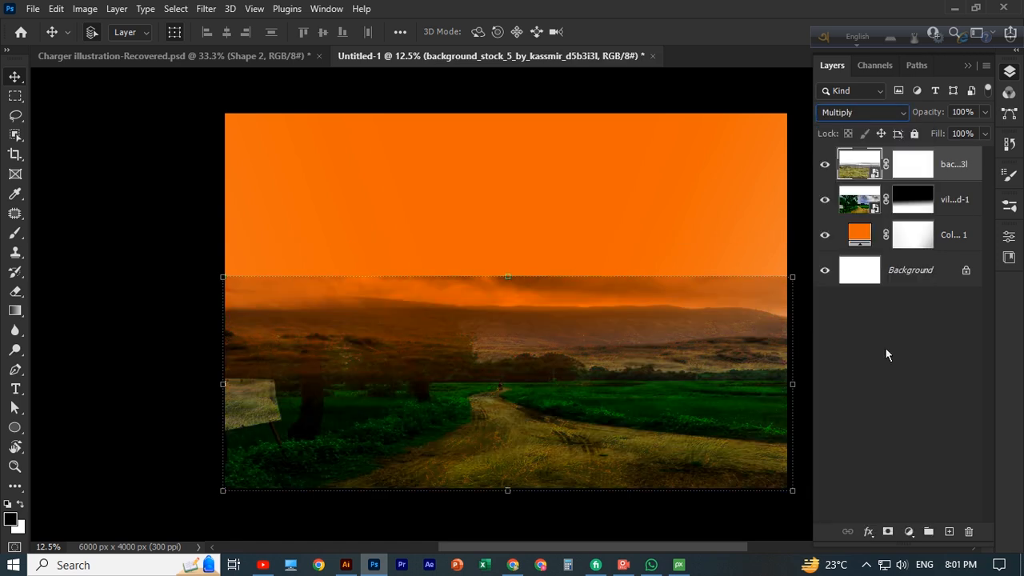
# Fade out the upper part of the grassland photo with a black-to-white linear gradient at 100% opacity on its layer mask
pyautogui.click(913, 164)
pyautogui.click(15, 311)
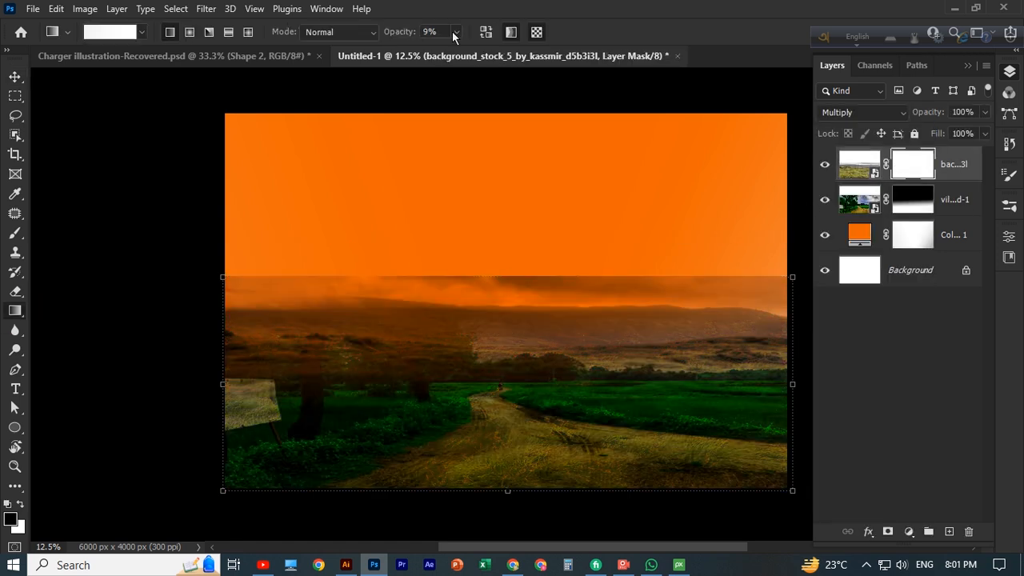
pyautogui.moveTo(489, 272); pyautogui.dragTo(494, 384)
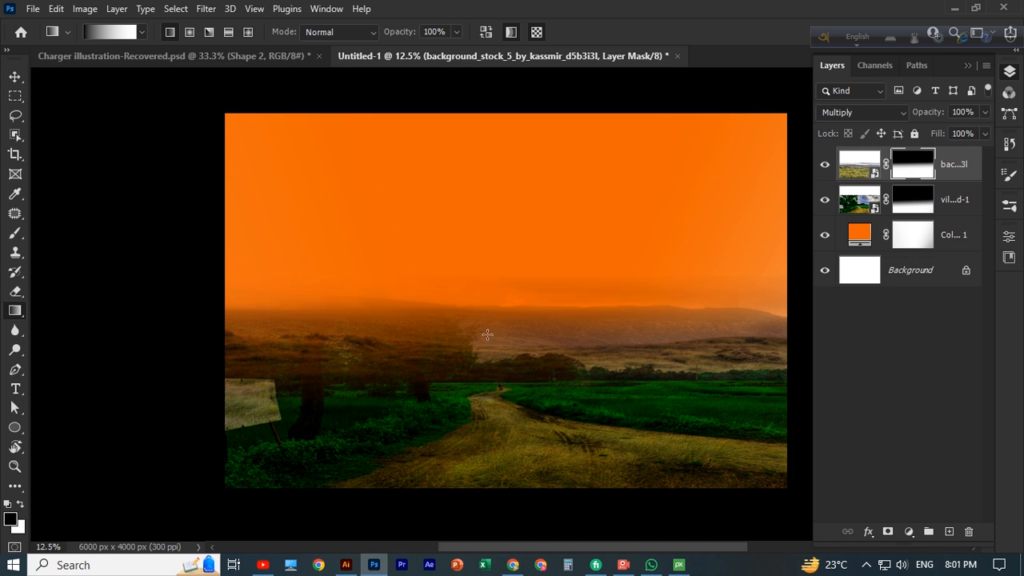
pyautogui.moveTo(490, 306); pyautogui.dragTo(496, 434)
pyautogui.moveTo(505, 359); pyautogui.dragTo(504, 436)
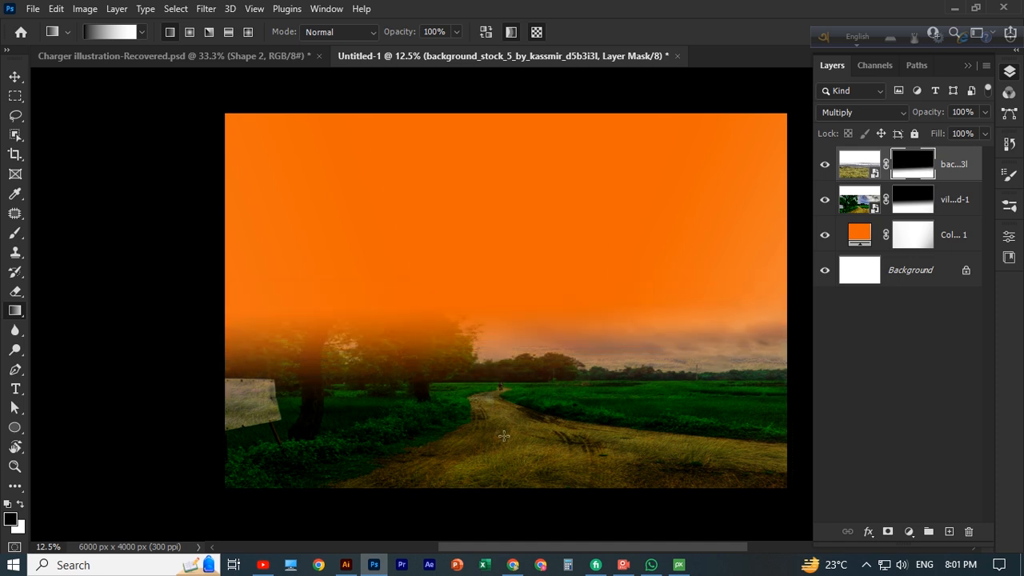
pyautogui.moveTo(520, 312); pyautogui.dragTo(517, 413)
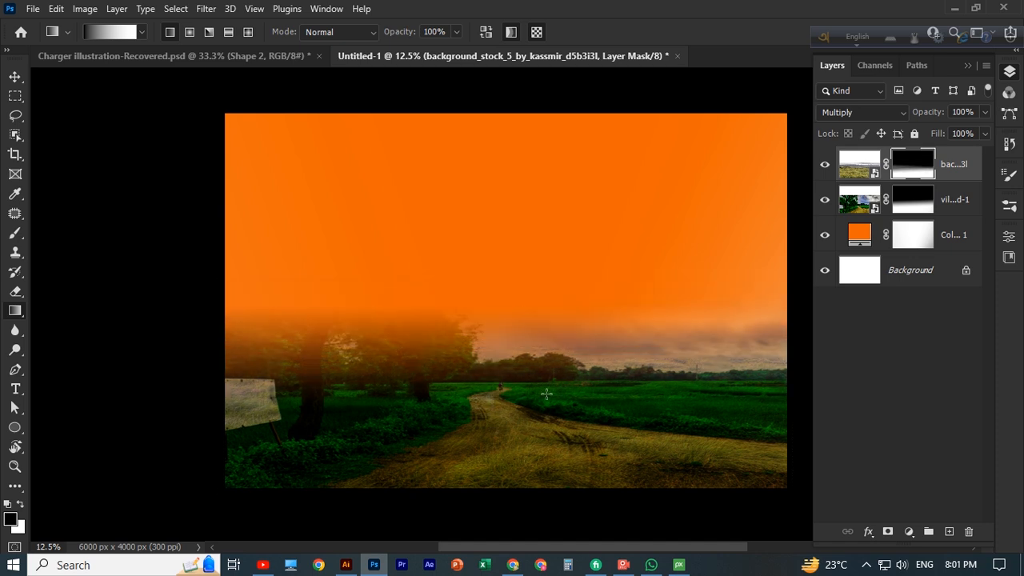
pyautogui.click(826, 166)
pyautogui.click(827, 165)
pyautogui.scroll(-1, 626, 416)
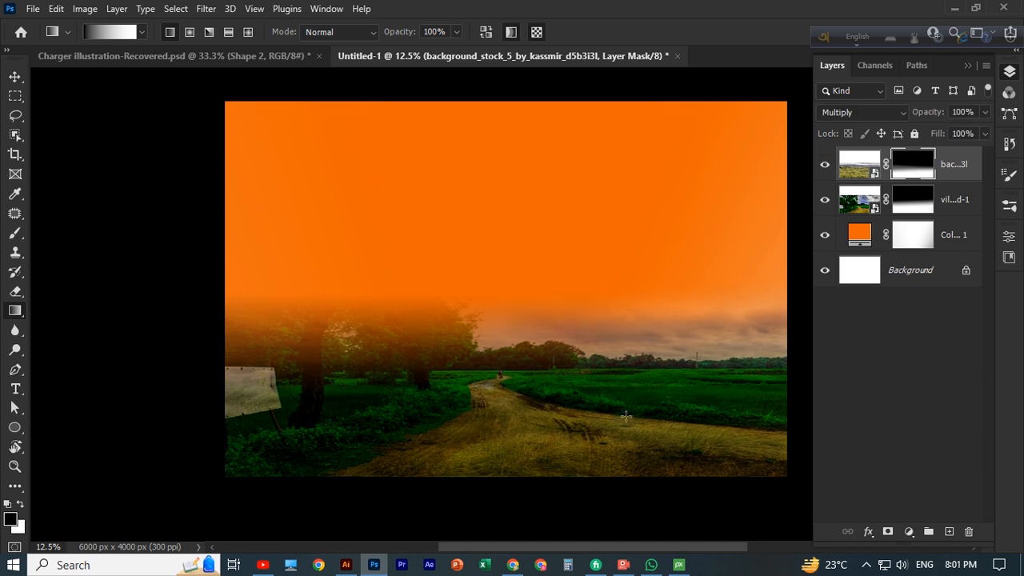
# Paint black over the village road layer's mask with a 500 px soft brush to hide the whole village road photo
pyautogui.click(959, 200)
pyautogui.moveTo(986, 133); pyautogui.dragTo(1013, 149)
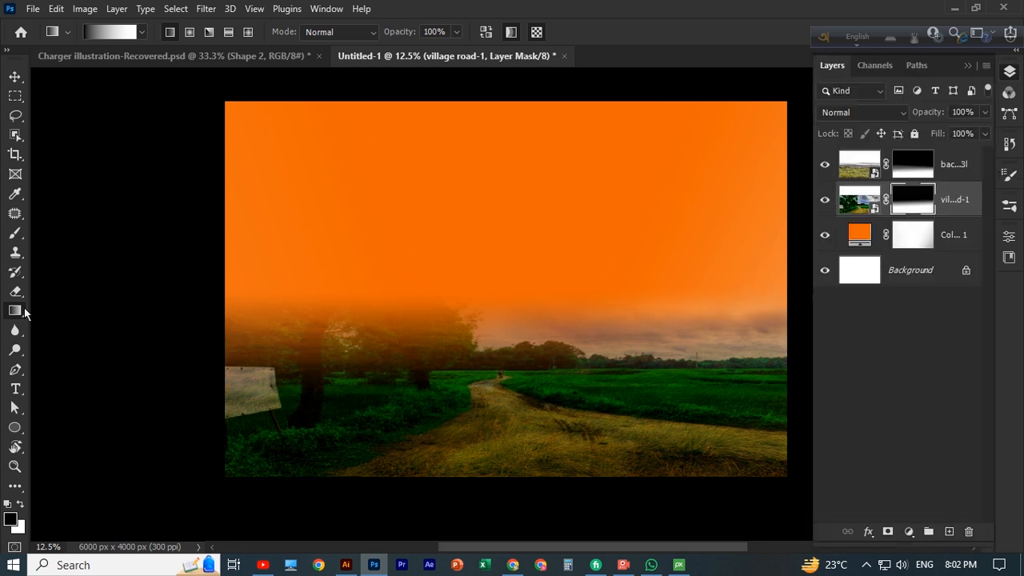
pyautogui.press('b')
pyautogui.scroll(-1, 507, 417)
pyautogui.moveTo(507, 416)
pyautogui.mouseDown()
pyautogui.moveTo(764, 436)
pyautogui.moveTo(478, 447)
pyautogui.moveTo(396, 418)
pyautogui.moveTo(333, 443)
pyautogui.moveTo(296, 442)
pyautogui.moveTo(669, 386)
pyautogui.moveTo(783, 388)
pyautogui.moveTo(376, 374)
pyautogui.moveTo(230, 455)
pyautogui.moveTo(637, 370)
pyautogui.mouseUp()
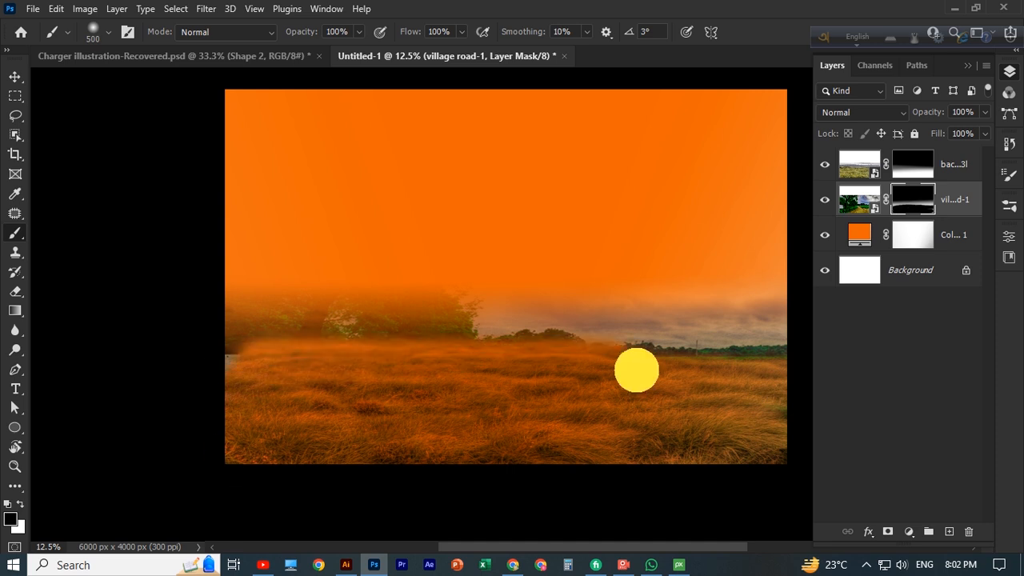
pyautogui.hotkey('ctrl', 'z')
pyautogui.hotkey('ctrl', 'z')
pyautogui.hotkey('ctrl', 'z')
pyautogui.moveTo(441, 391)
pyautogui.mouseDown()
pyautogui.moveTo(448, 314)
pyautogui.moveTo(515, 313)
pyautogui.moveTo(755, 348)
pyautogui.moveTo(217, 363)
pyautogui.moveTo(755, 414)
pyautogui.moveTo(685, 453)
pyautogui.moveTo(592, 453)
pyautogui.mouseUp()
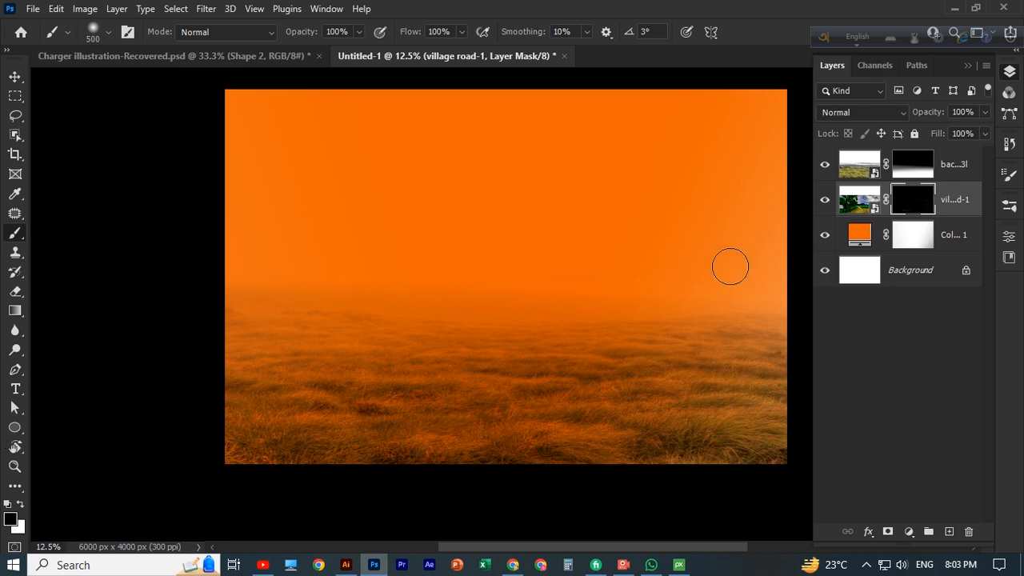
# Place city-4122418.jpg as an embedded image above the grassland layer, keeping its Camera Raw defaults
pyautogui.click(962, 165)
pyautogui.scroll(1, 114, 112)
pyautogui.click(15, 78)
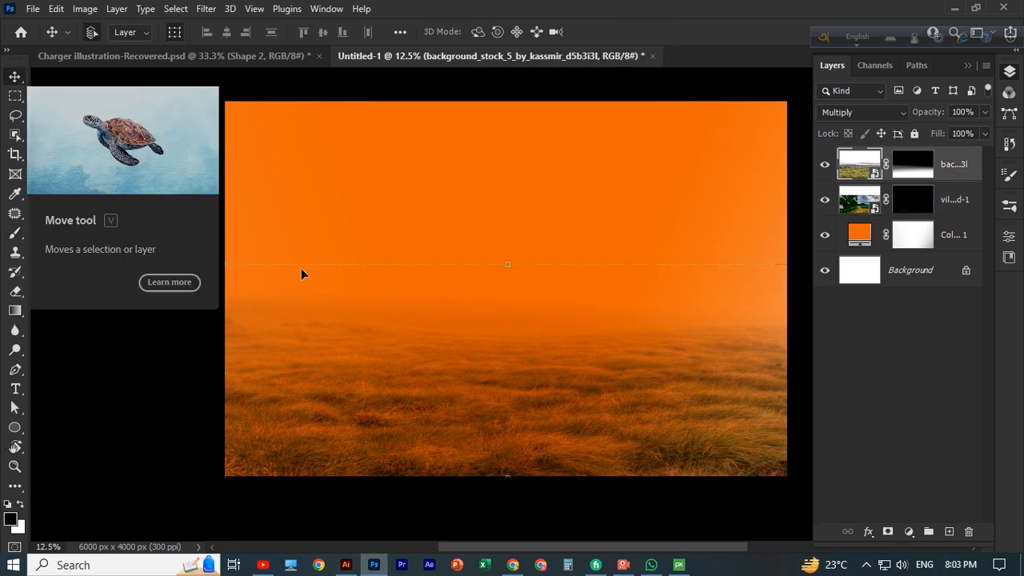
pyautogui.click(470, 408)
pyautogui.click(476, 412)
pyautogui.click(33, 8)
pyautogui.click(76, 333)
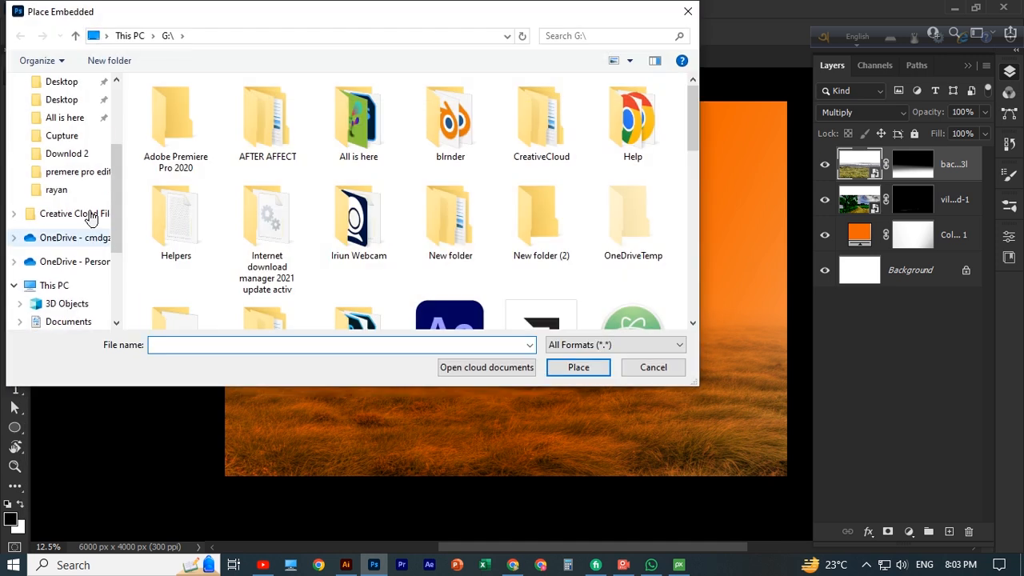
pyautogui.click(69, 93)
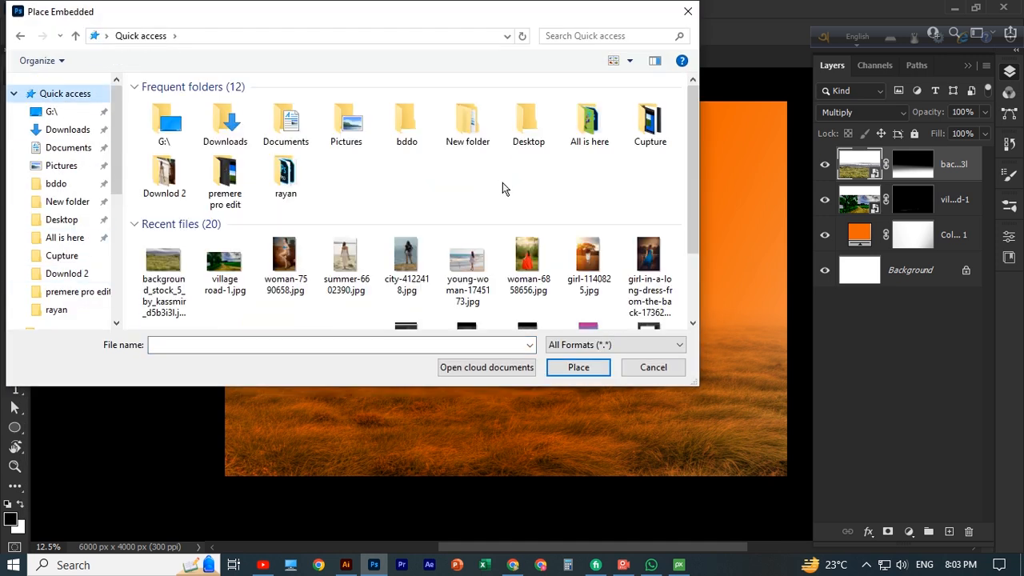
pyautogui.scroll(-3, 502, 188)
pyautogui.click(406, 104)
pyautogui.click(579, 367)
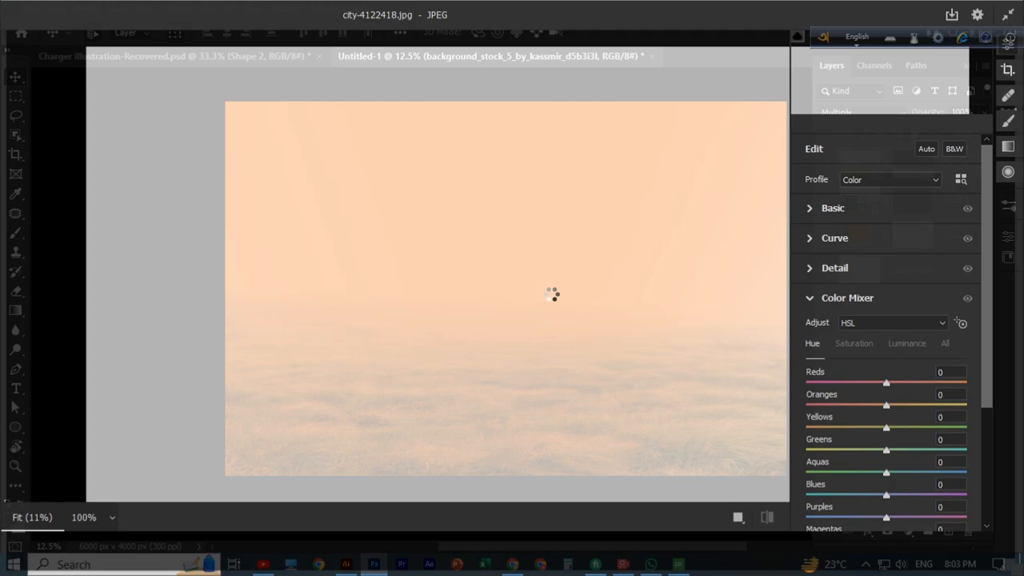
pyautogui.press('Return')
# Move the placed photo of the woman slightly left on the canvas, commit it, and set its blend mode to Normal
pyautogui.hotkey('ctrl', '+')
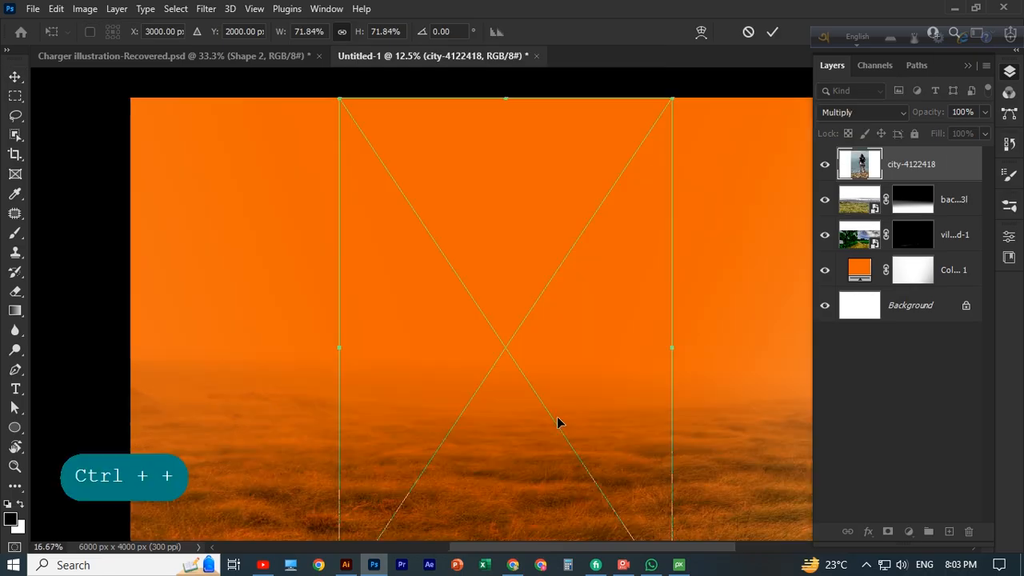
pyautogui.hotkey('ctrl', '+')
pyautogui.moveTo(616, 400); pyautogui.dragTo(521, 381)
pyautogui.click(772, 32)
pyautogui.hotkey('ctrl', '-')
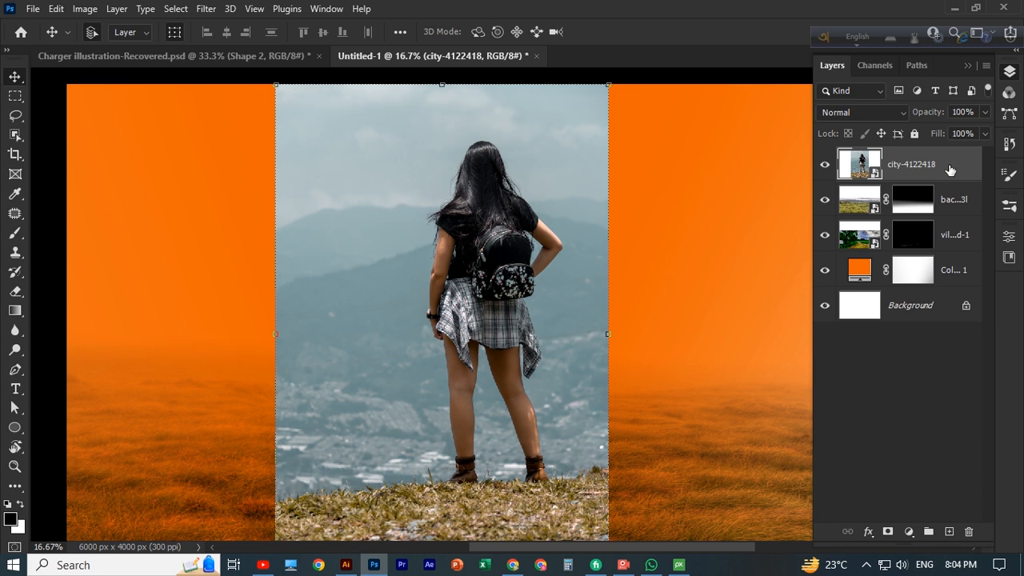
# Select the woman with the Object Selection tool in Rectangle mode and turn the selection into a layer mask
pyautogui.click(17, 136)
pyautogui.click(80, 135)
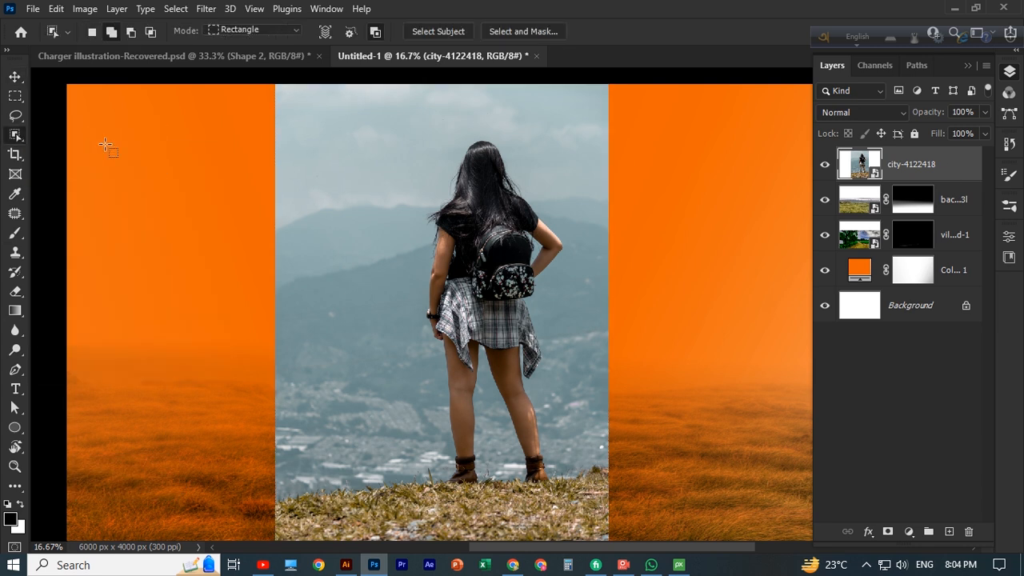
pyautogui.moveTo(429, 127); pyautogui.dragTo(574, 502)
pyautogui.hotkey('ctrl', '+')
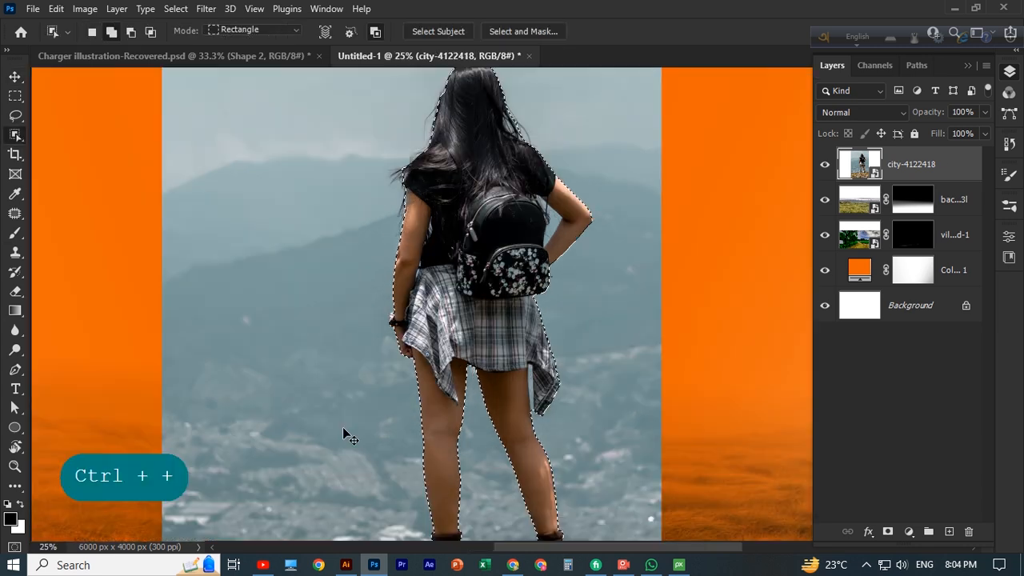
pyautogui.hotkey('ctrl', '+')
pyautogui.moveTo(829, 342); pyautogui.dragTo(818, 332)
pyautogui.click(888, 533)
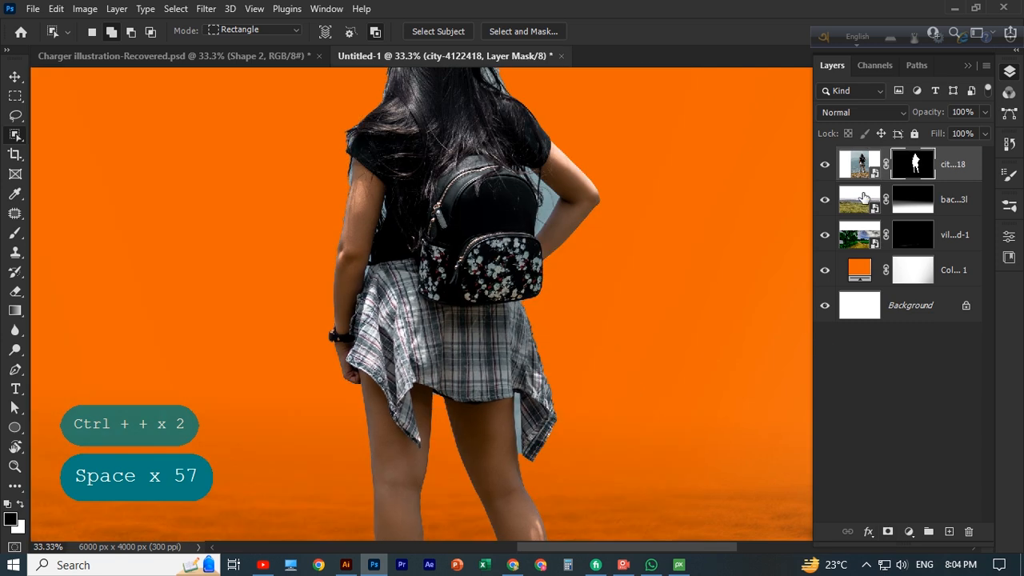
# Paint black on the woman's layer mask with a small soft brush to remove the grey background between her right arm and backpack
pyautogui.press('b')
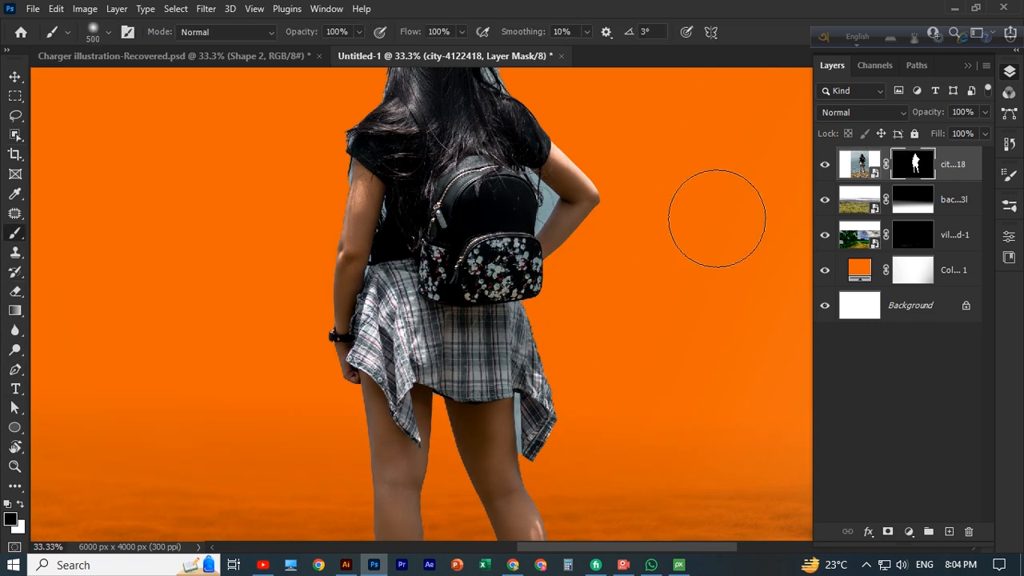
pyautogui.press('[')
pyautogui.press('[')
pyautogui.press('[')
pyautogui.press('[')
pyautogui.press('[')
pyautogui.press('[')
pyautogui.press('[')
pyautogui.press('[')
pyautogui.press('[')
pyautogui.hotkey('ctrl', '+')
pyautogui.hotkey('ctrl', '+')
pyautogui.hotkey('ctrl', '+')
pyautogui.moveTo(744, 208); pyautogui.dragTo(518, 420)
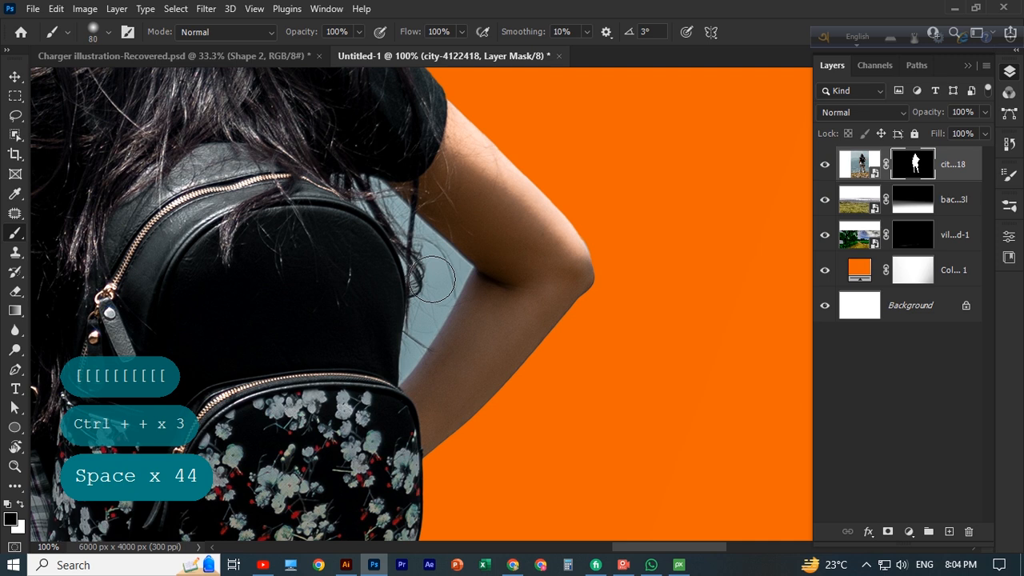
pyautogui.press('[')
pyautogui.press('[')
pyautogui.press('[')
pyautogui.press('[')
pyautogui.press('[')
pyautogui.press('[')
pyautogui.press('[')
pyautogui.press('[')
pyautogui.press('[')
pyautogui.press('[')
pyautogui.press(']')
pyautogui.press(']')
pyautogui.press(']')
pyautogui.moveTo(442, 249)
pyautogui.mouseDown()
pyautogui.moveTo(460, 271)
pyautogui.moveTo(374, 189)
pyautogui.moveTo(341, 181)
pyautogui.moveTo(417, 257)
pyautogui.moveTo(423, 287)
pyautogui.moveTo(404, 369)
pyautogui.moveTo(435, 292)
pyautogui.moveTo(467, 272)
pyautogui.moveTo(400, 377)
pyautogui.moveTo(421, 327)
pyautogui.mouseUp()
# Clean the mask edge beneath the backpack's right corner, beside the plaid shirt, with a 10 px black brush
pyautogui.press('[')
pyautogui.press('[')
pyautogui.scroll(-1, 401, 290)
pyautogui.scroll(-5, 400, 290)
pyautogui.press('[')
pyautogui.press('[')
pyautogui.click(362, 344)
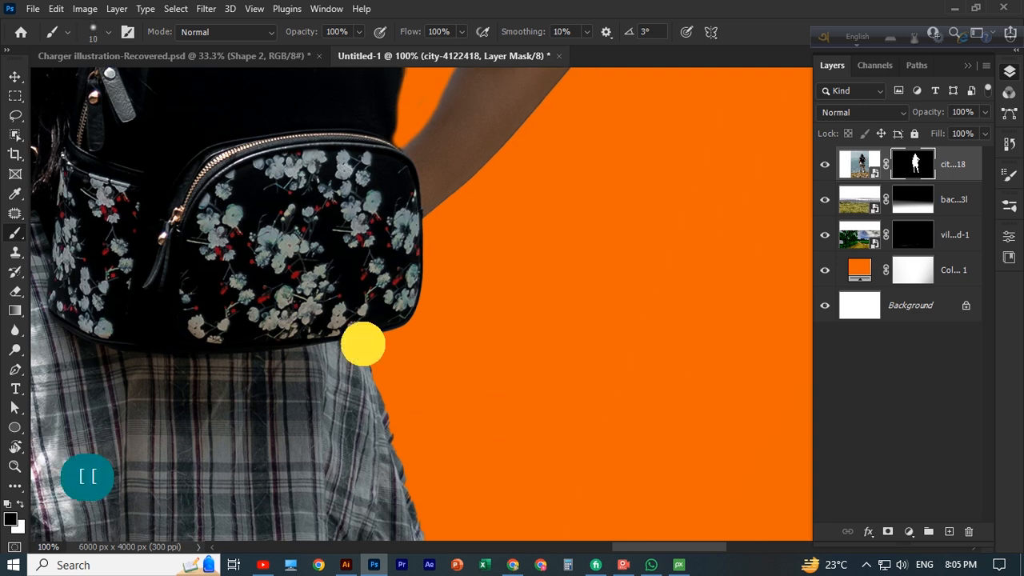
# Mask out the grey fringe along the outer edge of the woman's left sleeve and upper arm
pyautogui.moveTo(85, 117); pyautogui.dragTo(451, 323)
pyautogui.press(']')
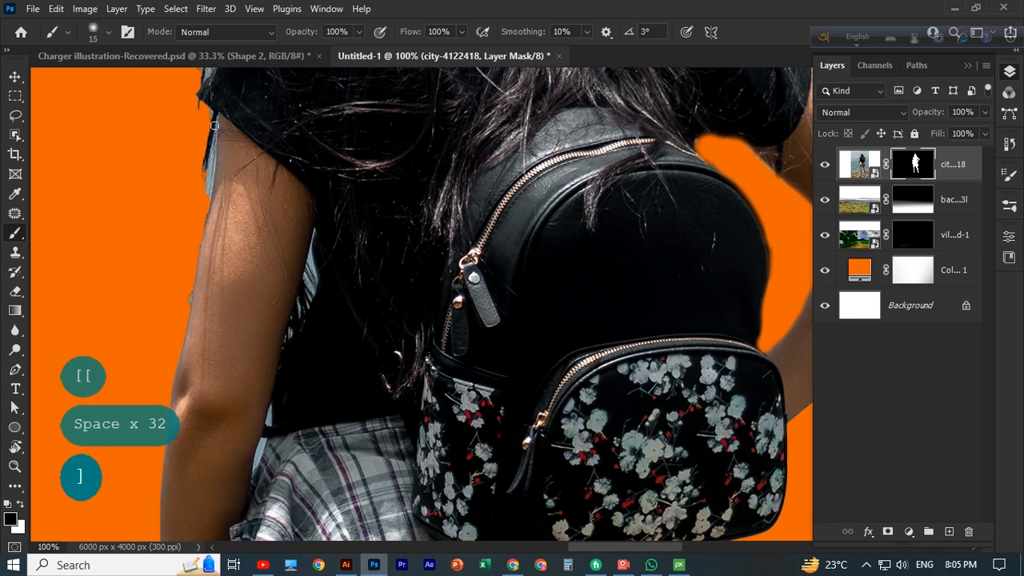
pyautogui.moveTo(210, 121); pyautogui.dragTo(173, 308)
pyautogui.scroll(-3, 160, 225)
pyautogui.press('x')
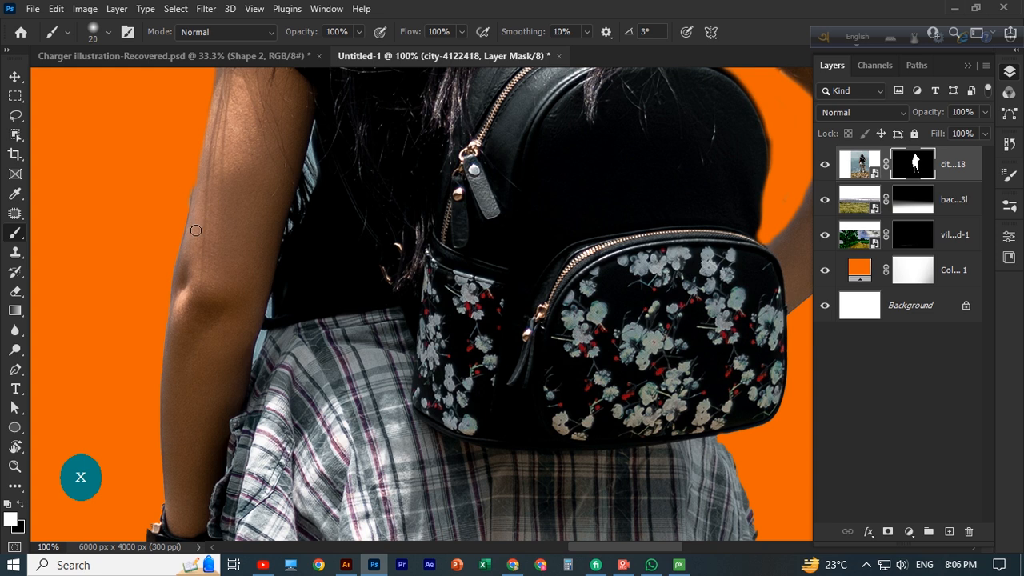
pyautogui.press('x')
# Mask out the upper tip of the grey gap between the left arm and the black shirt with a 6 px brush
pyautogui.scroll(4, 122, 236)
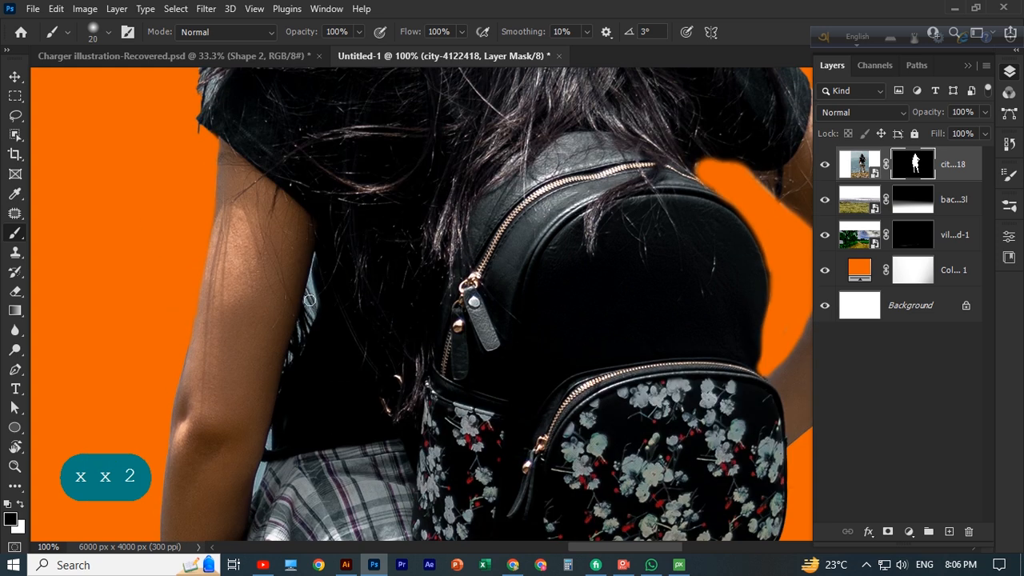
pyautogui.press('[')
pyautogui.press('[')
pyautogui.press('[')
pyautogui.press('[')
pyautogui.press('[')
pyautogui.click(313, 253)
pyautogui.moveTo(313, 253); pyautogui.dragTo(315, 299)
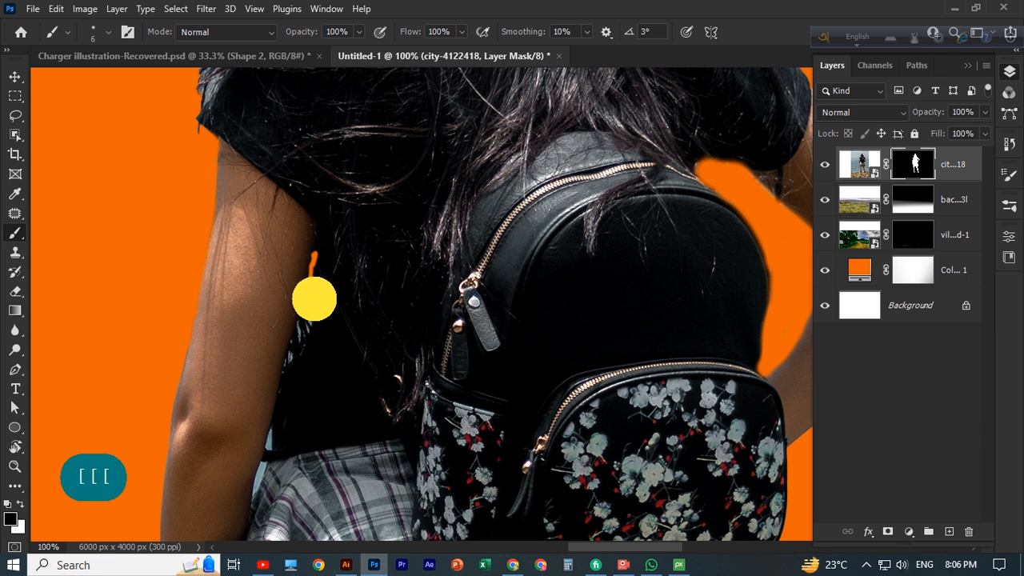
# Mask out the rest of the gap between the left arm and shirt with a 15 px brush, and restore the over-erased edge in white
pyautogui.press(']')
pyautogui.press(']')
pyautogui.press(']')
pyautogui.press(']')
pyautogui.press(']')
pyautogui.press('[')
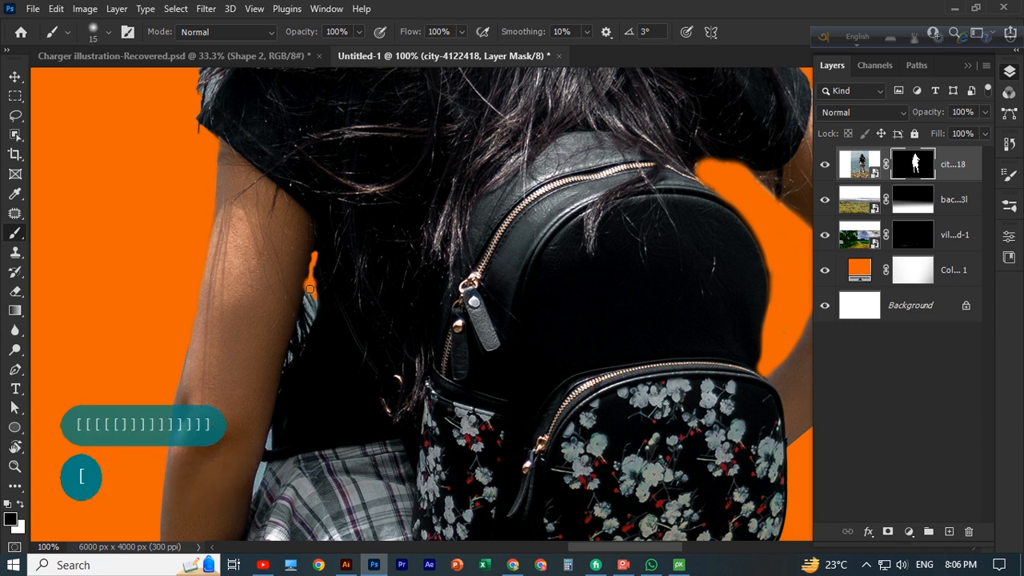
pyautogui.moveTo(311, 311)
pyautogui.mouseDown()
pyautogui.moveTo(288, 362)
pyautogui.moveTo(316, 257)
pyautogui.moveTo(302, 269)
pyautogui.moveTo(280, 374)
pyautogui.mouseUp()
pyautogui.press('x')
pyautogui.moveTo(324, 250)
pyautogui.mouseDown()
pyautogui.moveTo(319, 315)
pyautogui.moveTo(310, 289)
pyautogui.mouseUp()
pyautogui.press('x')
# Mask out the small grey patch between the left elbow and the tied plaid shirt with a 10 px black brush
pyautogui.scroll(-3, 270, 326)
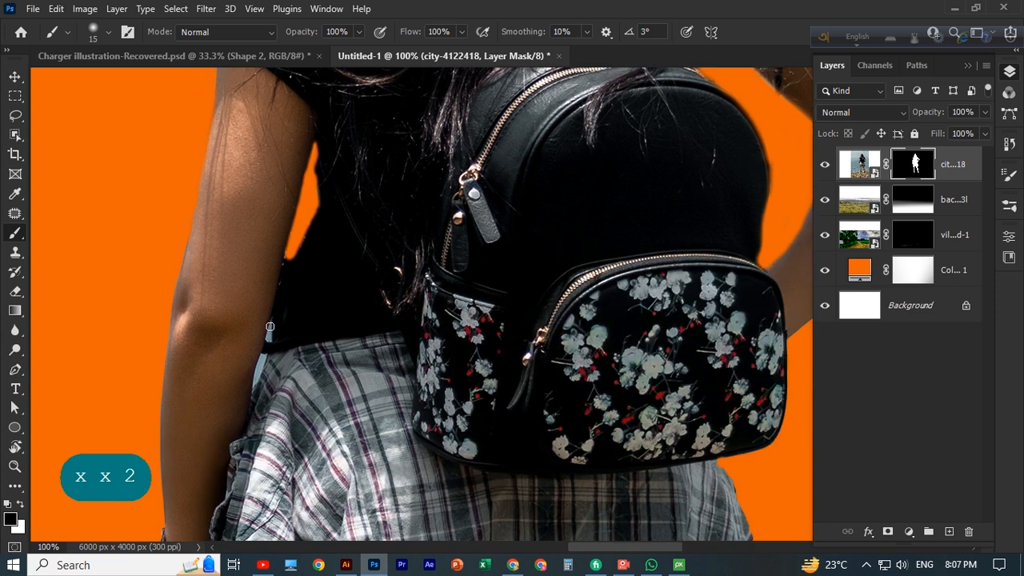
pyautogui.press('[')
pyautogui.click(271, 337)
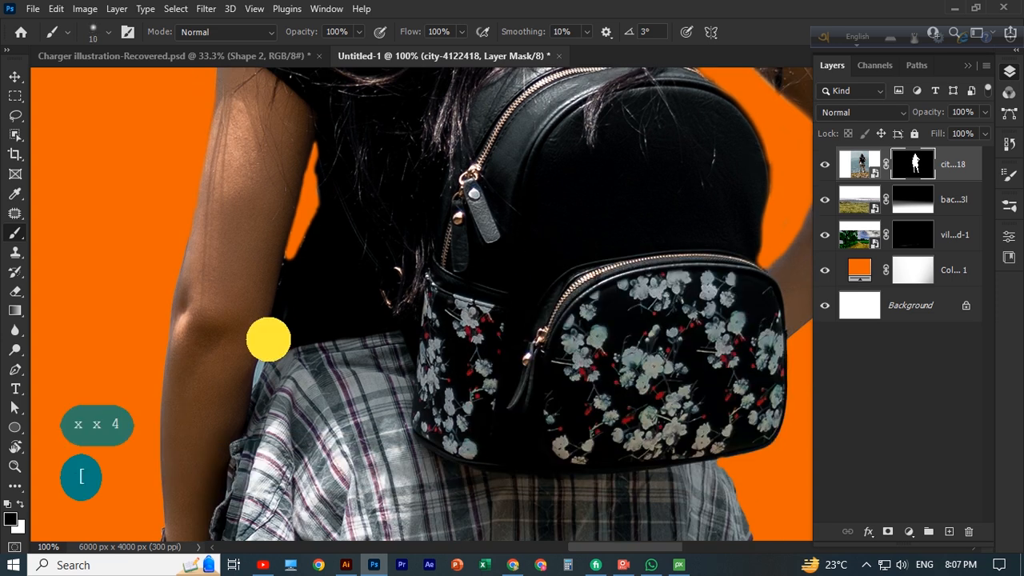
pyautogui.moveTo(257, 370); pyautogui.dragTo(259, 359)
# Clean the mask along the woman's left shoulder and the adjoining hair edge with a 40 px black brush
pyautogui.hotkey('ctrl', '-')
pyautogui.hotkey('ctrl', '-')
pyautogui.hotkey('ctrl', '-')
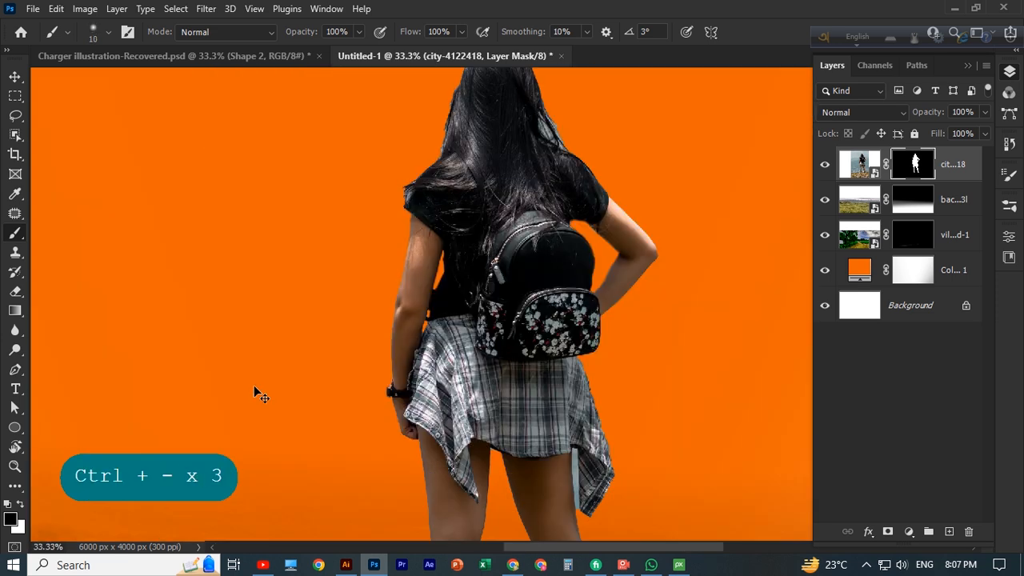
pyautogui.hotkey('ctrl', '-')
pyautogui.hotkey('ctrl', '+')
pyautogui.hotkey('ctrl', '+')
pyautogui.press('space')
pyautogui.moveTo(362, 269); pyautogui.dragTo(302, 377)
pyautogui.press(']')
pyautogui.press(']')
pyautogui.press(']')
pyautogui.press(']')
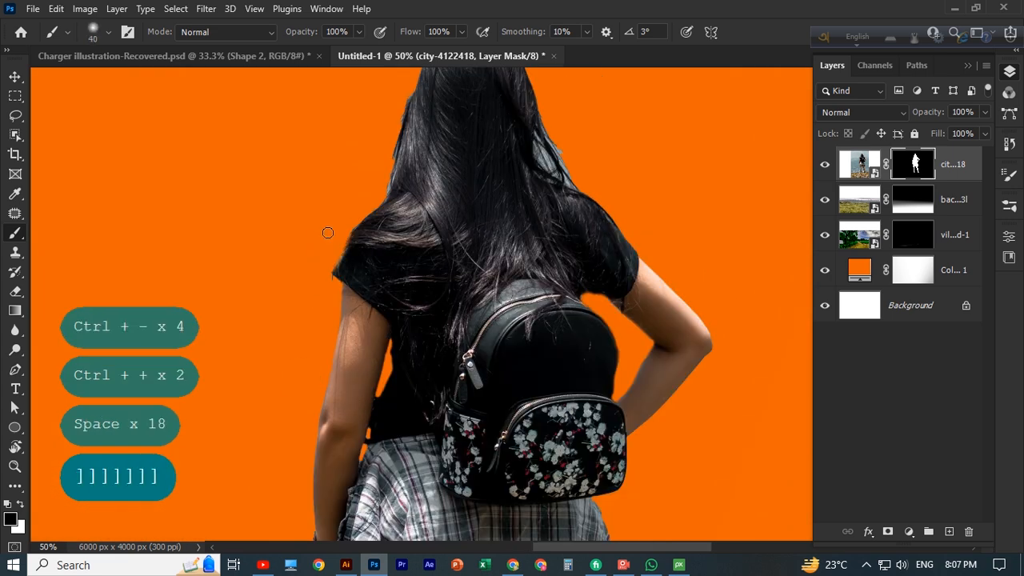
pyautogui.moveTo(345, 226); pyautogui.dragTo(329, 264)
pyautogui.moveTo(388, 156); pyautogui.dragTo(371, 199)
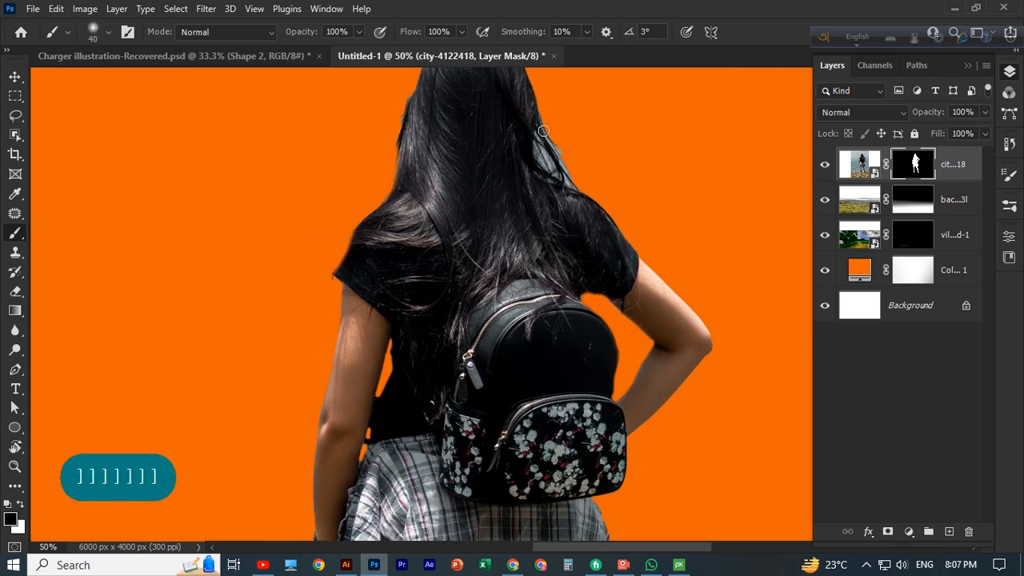
# Mask out the grey wisps on the right side of the hair and smooth the hair's left edge
pyautogui.moveTo(539, 151)
pyautogui.mouseDown()
pyautogui.moveTo(576, 179)
pyautogui.moveTo(650, 195)
pyautogui.mouseUp()
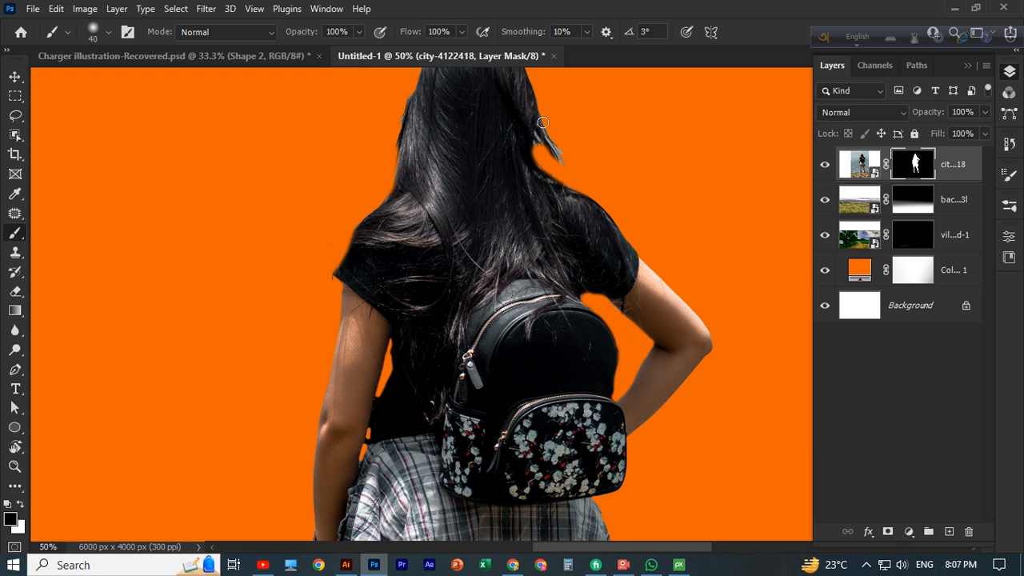
pyautogui.moveTo(547, 126)
pyautogui.mouseDown()
pyautogui.moveTo(564, 158)
pyautogui.moveTo(540, 133)
pyautogui.mouseUp()
pyautogui.press('space')
pyautogui.moveTo(589, 160); pyautogui.dragTo(589, 256)
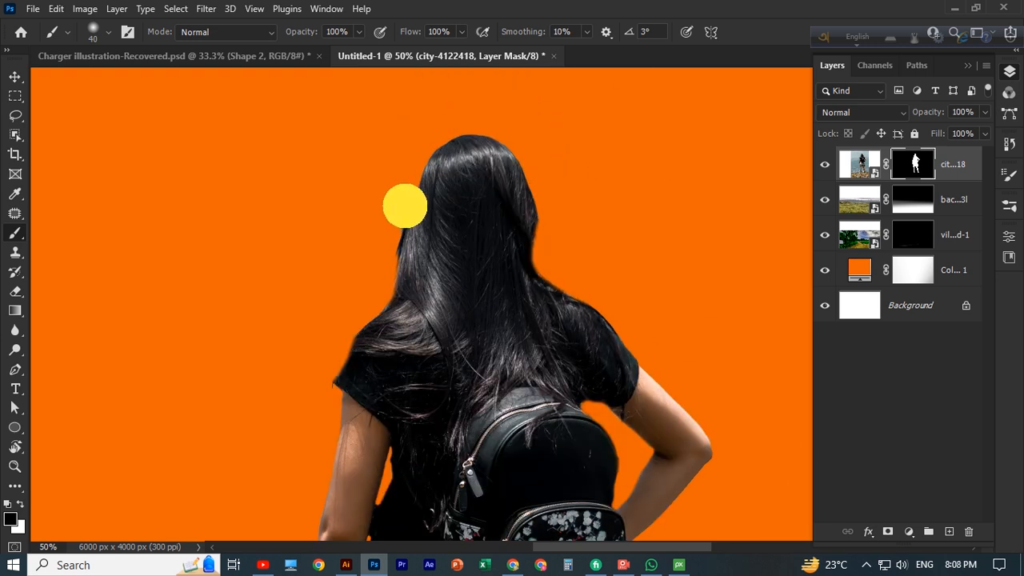
pyautogui.moveTo(405, 207); pyautogui.dragTo(395, 259)
pyautogui.scroll(-1, 316, 233)
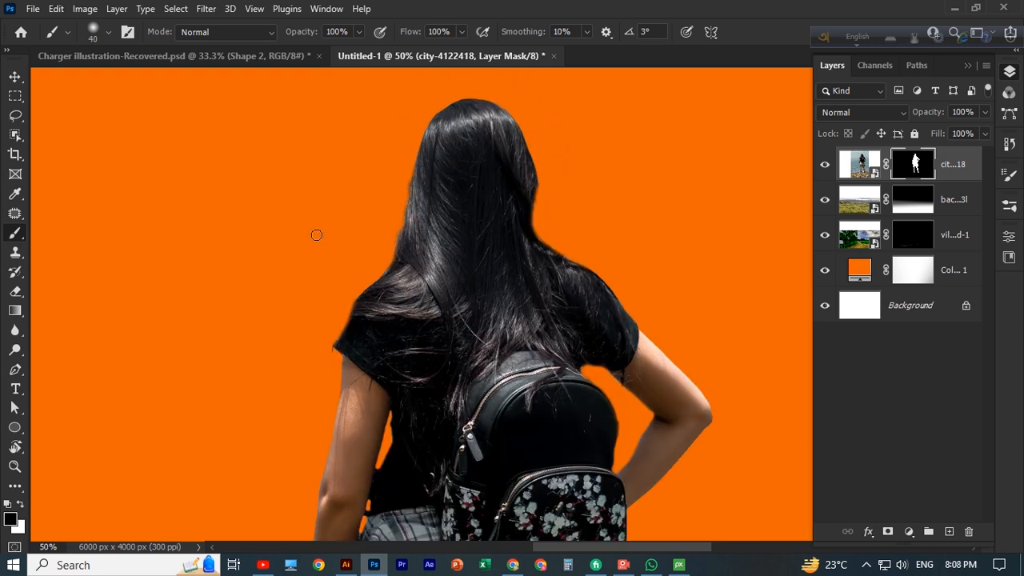
# Mask out the grey strip between the right thigh and the hanging plaid shirt with a 30 px black brush
pyautogui.hotkey('ctrl', '-')
pyautogui.hotkey('ctrl', '-')
pyautogui.hotkey('ctrl', '-')
pyautogui.hotkey('ctrl', '-')
pyautogui.hotkey('ctrl', '-')
pyautogui.hotkey('ctrl', '+')
pyautogui.hotkey('ctrl', '+')
pyautogui.hotkey('ctrl', '+')
pyautogui.press('space')
pyautogui.moveTo(320, 240)
pyautogui.mouseDown()
pyautogui.moveTo(498, 429)
pyautogui.moveTo(418, 238)
pyautogui.mouseUp()
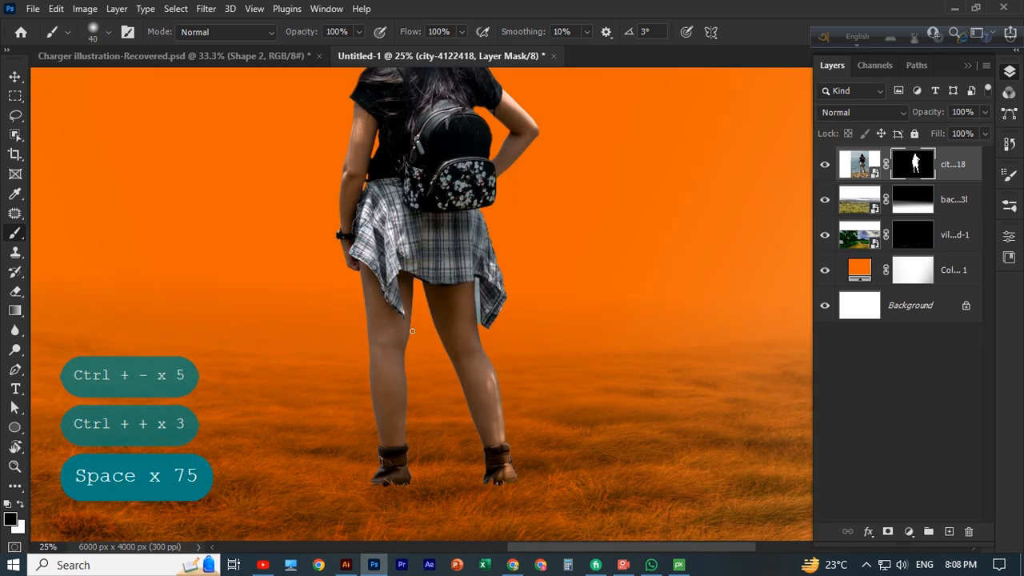
pyautogui.hotkey('ctrl', '+')
pyautogui.hotkey('ctrl', '+')
pyautogui.press('space')
pyautogui.moveTo(407, 344)
pyautogui.mouseDown()
pyautogui.moveTo(430, 213)
pyautogui.moveTo(438, 305)
pyautogui.mouseUp()
pyautogui.press('[')
pyautogui.press('[')
pyautogui.scroll(-1, 492, 374)
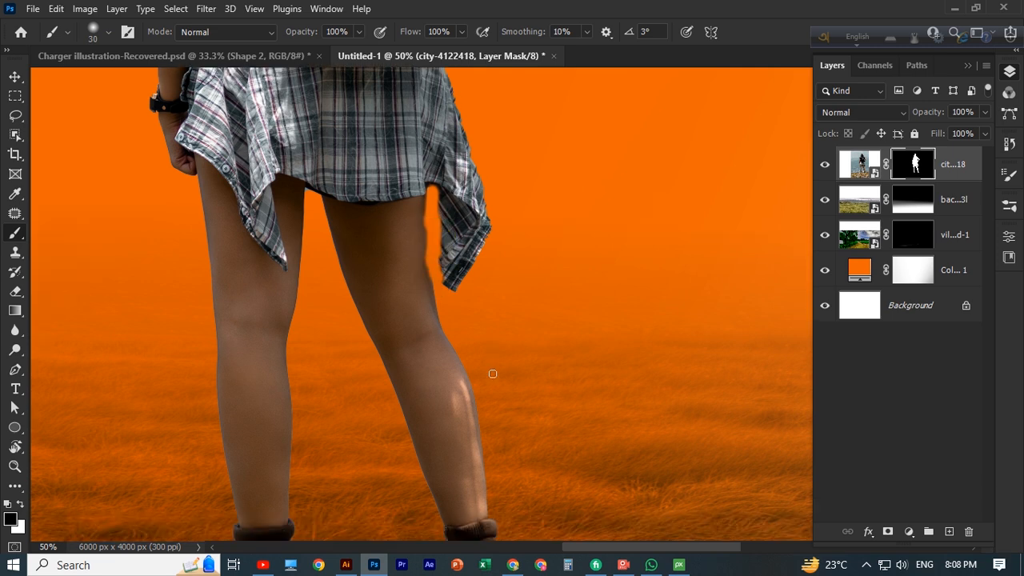
# Refine the mask along the right thigh beside the hanging plaid shirt, restoring the leg in white and clearing the gap in black with a 25 px brush
pyautogui.press('x')
pyautogui.moveTo(424, 215); pyautogui.dragTo(416, 263)
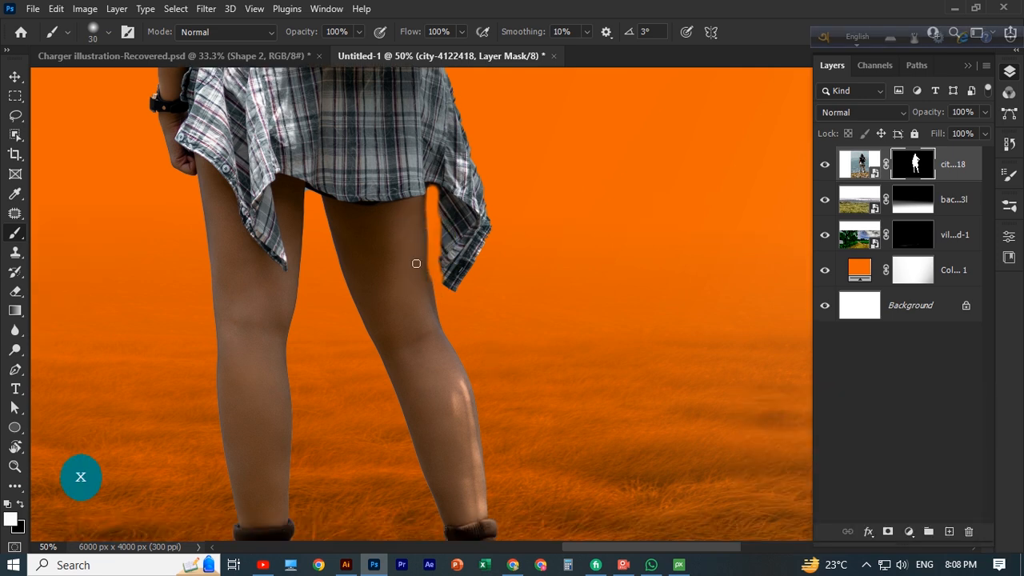
pyautogui.moveTo(422, 210); pyautogui.dragTo(425, 265)
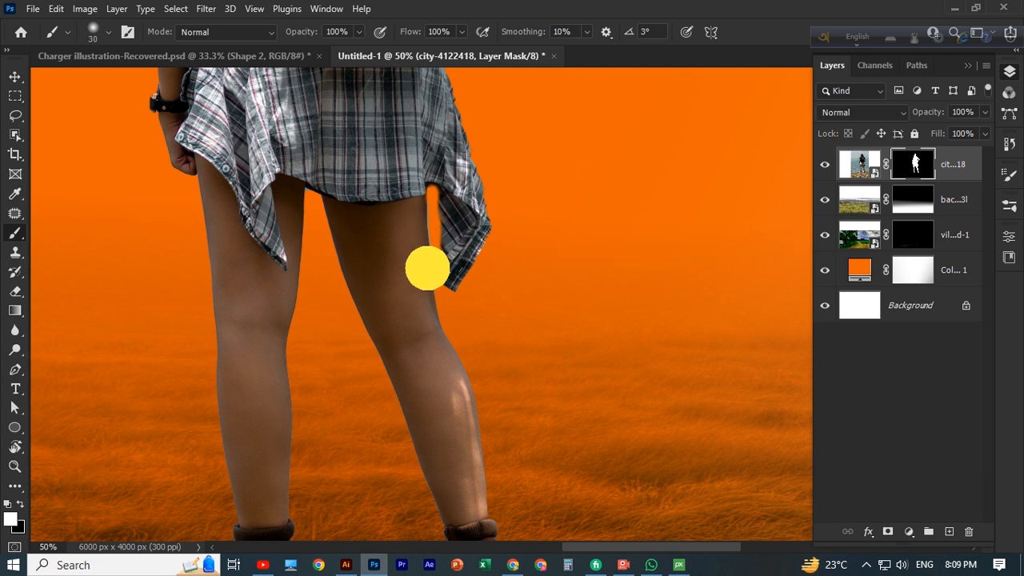
pyautogui.press('x')
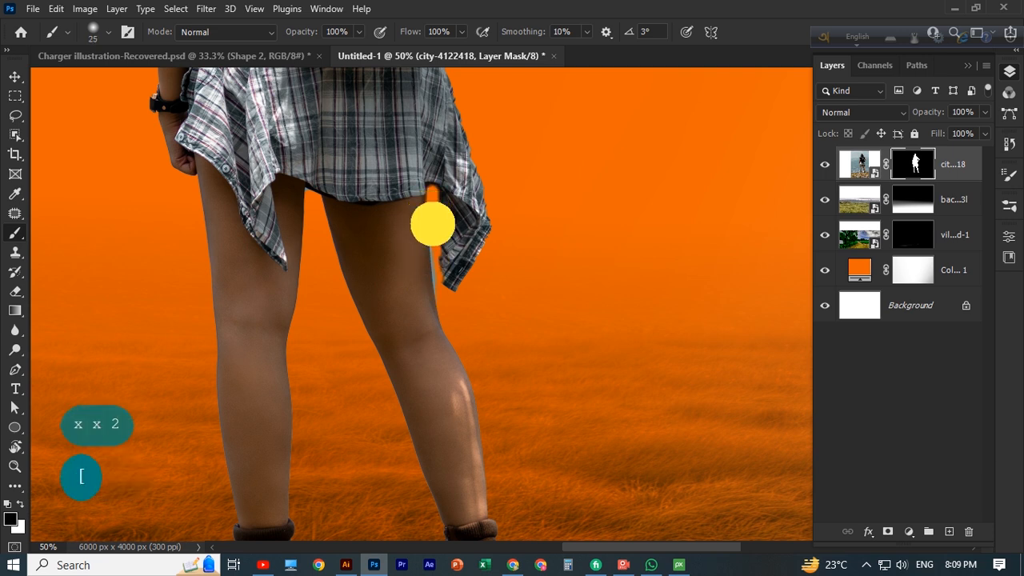
pyautogui.moveTo(433, 225); pyautogui.dragTo(437, 294)
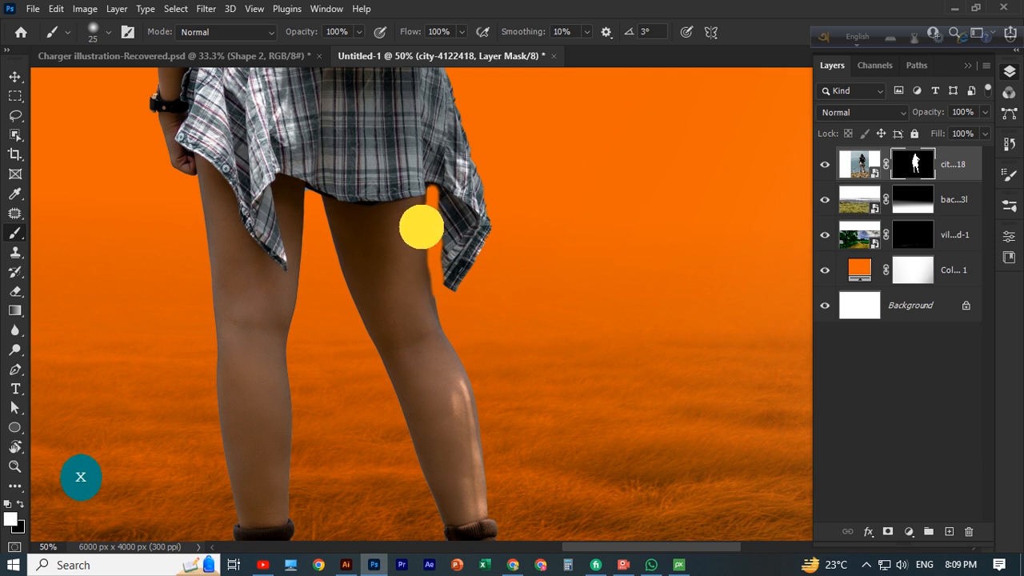
pyautogui.moveTo(422, 228); pyautogui.dragTo(423, 278)
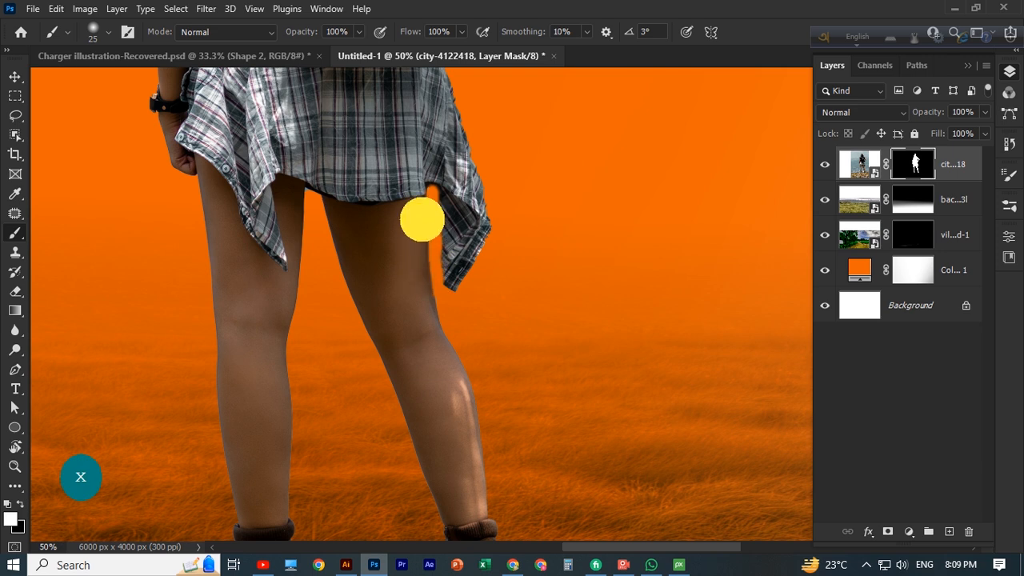
pyautogui.moveTo(421, 219); pyautogui.dragTo(423, 209)
pyautogui.press('x')
pyautogui.press('x')
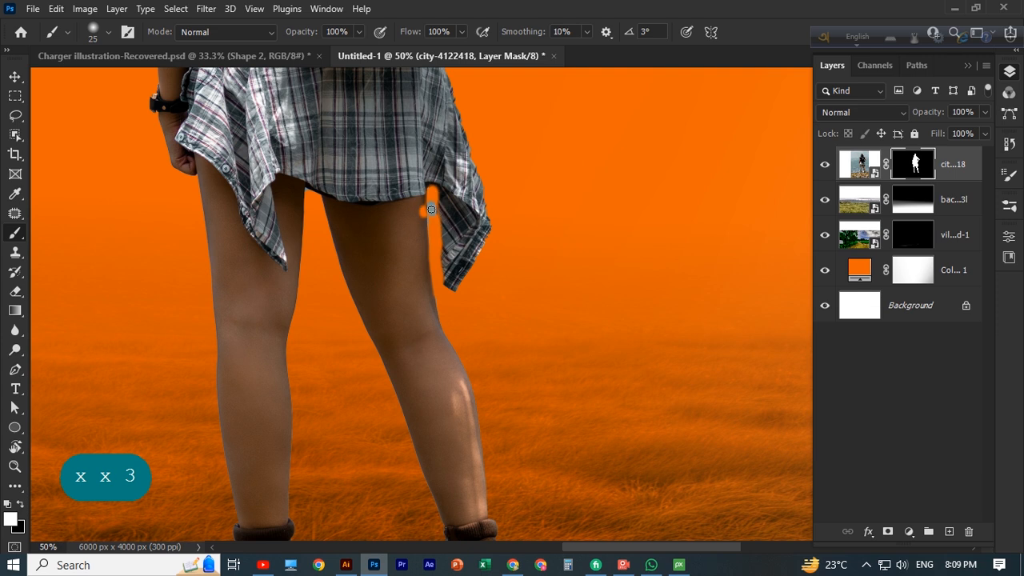
pyautogui.moveTo(418, 229); pyautogui.dragTo(432, 220)
pyautogui.press('x')
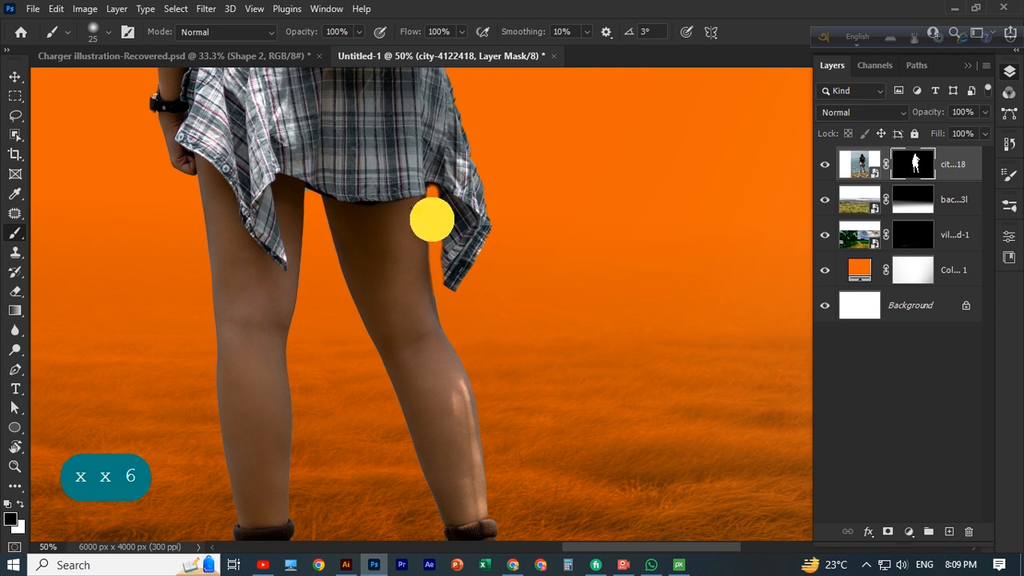
# Scale the woman down to about 70% and move her onto the grass right of the canvas centre
pyautogui.hotkey('ctrl', '-')
pyautogui.hotkey('ctrl', '-')
pyautogui.hotkey('ctrl', '-')
pyautogui.hotkey('ctrl', '-')
pyautogui.hotkey('ctrl', '-')
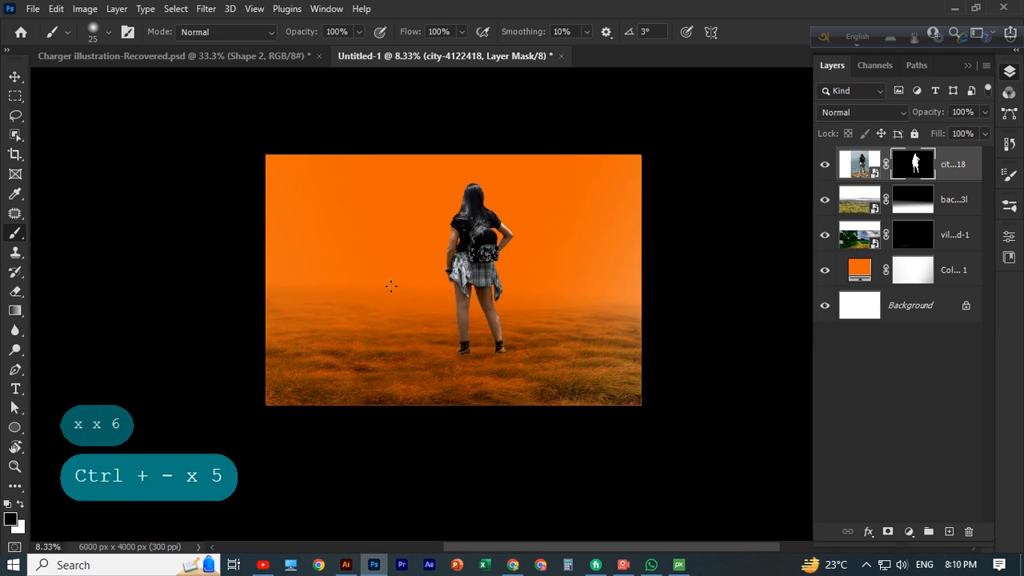
pyautogui.hotkey('ctrl', '+')
pyautogui.press('v')
pyautogui.scroll(-1, 395, 214)
pyautogui.scroll(2, 395, 215)
pyautogui.moveTo(551, 127); pyautogui.dragTo(478, 241)
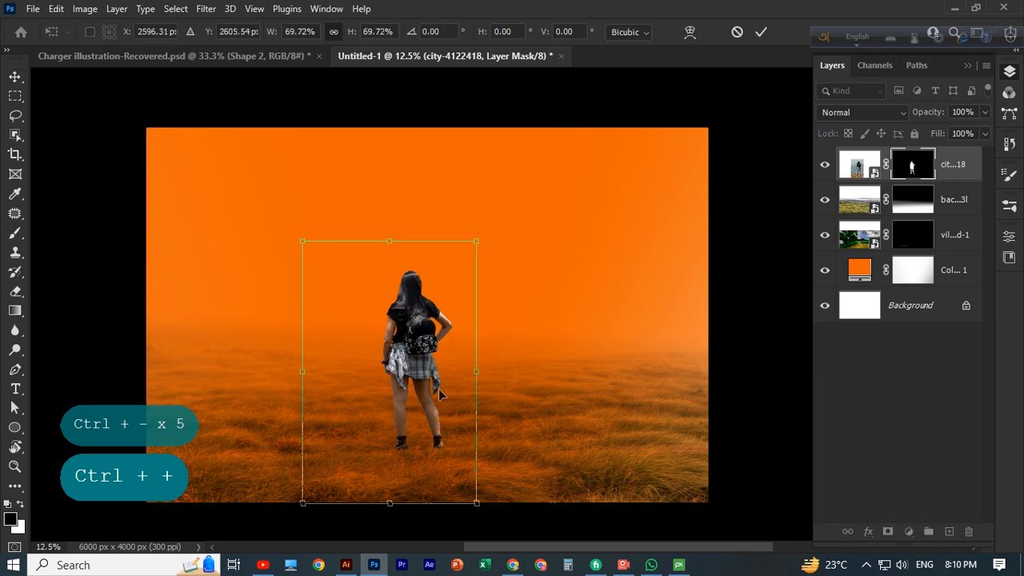
pyautogui.moveTo(424, 353); pyautogui.dragTo(540, 357)
pyautogui.moveTo(599, 249); pyautogui.dragTo(598, 268)
pyautogui.press('Return')
pyautogui.moveTo(583, 221); pyautogui.dragTo(599, 203)
pyautogui.press('Return')
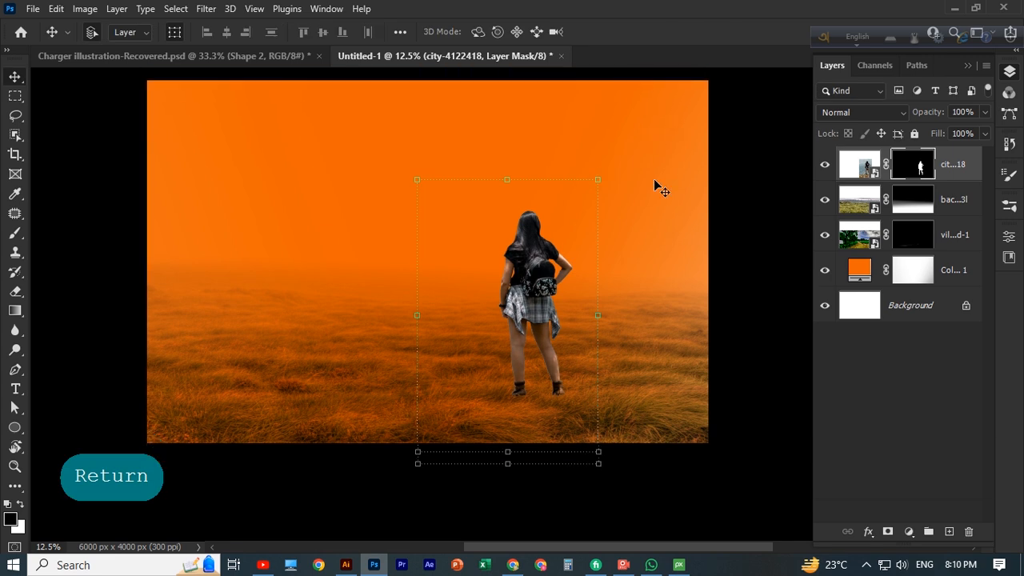
# Add a Levels adjustment clipped to the woman's layer and lower its white output level to darken her
pyautogui.click(931, 166)
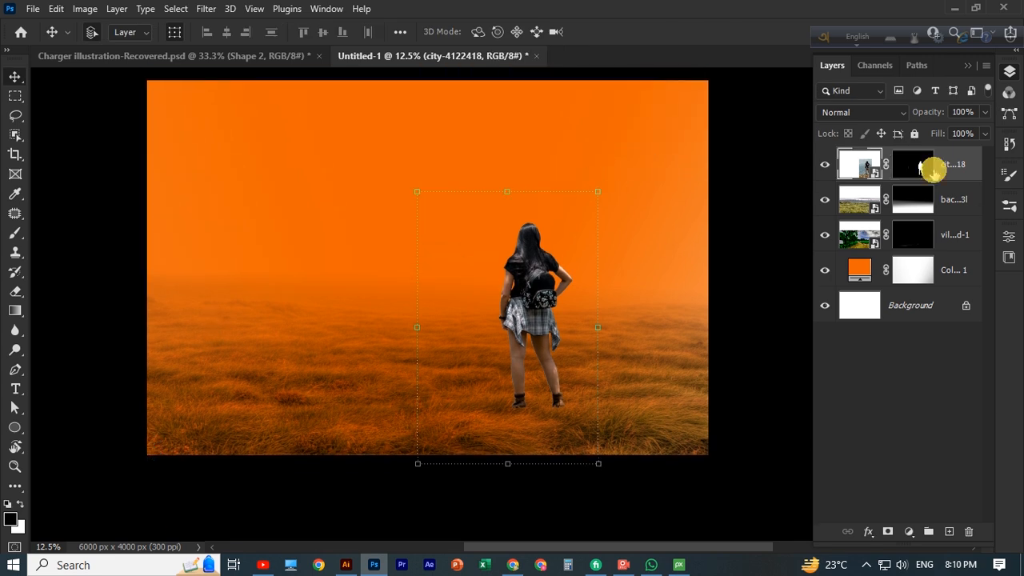
pyautogui.click(905, 164)
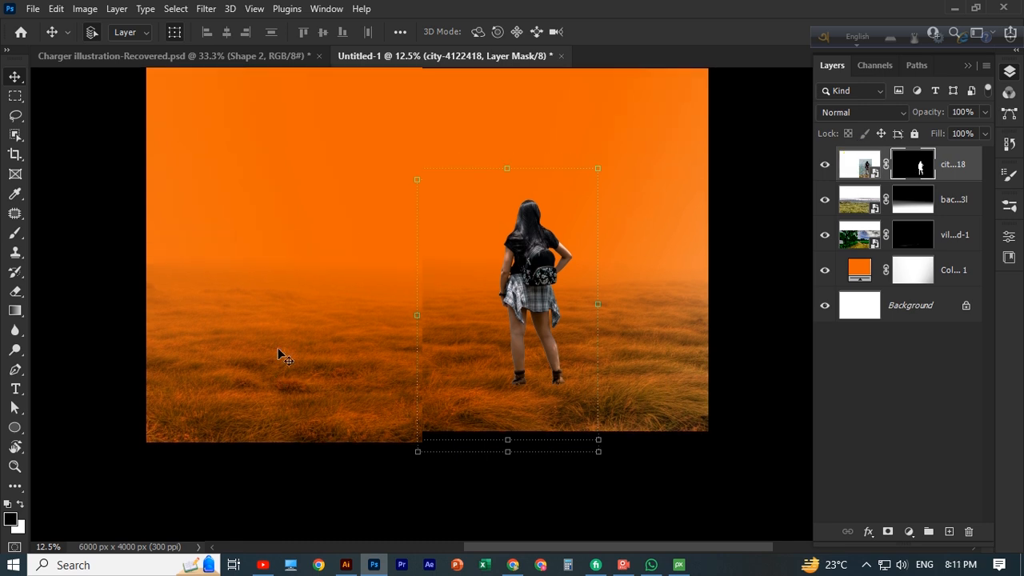
pyautogui.hotkey('ctrl', '+')
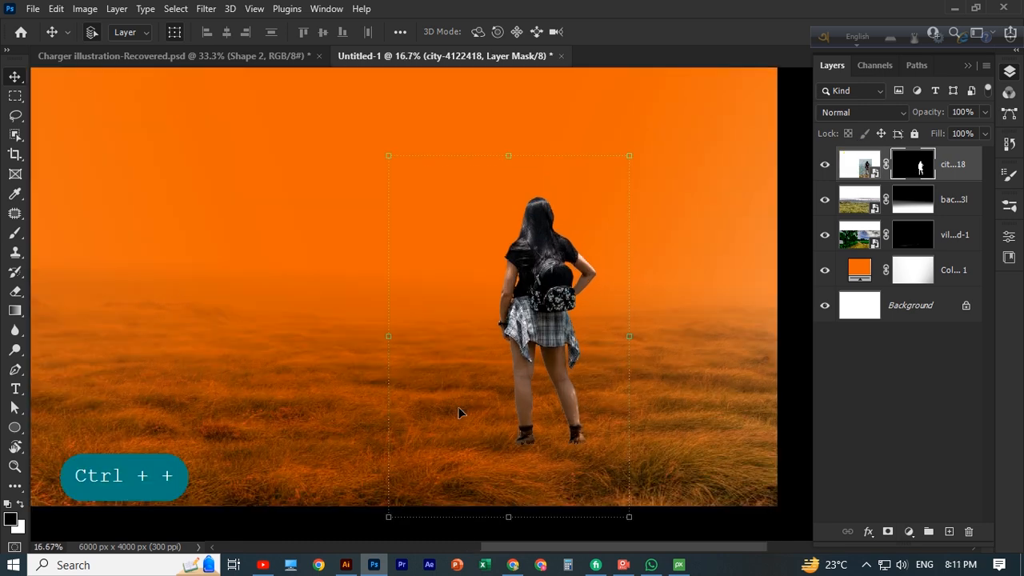
pyautogui.click(950, 532)
pyautogui.hotkey('ctrl', 'z')
pyautogui.click(909, 532)
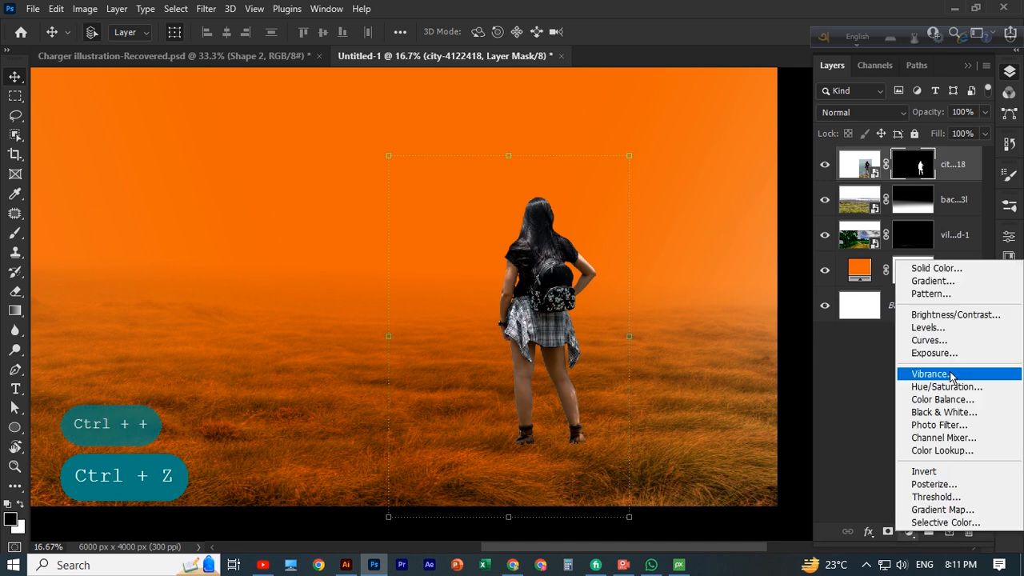
pyautogui.click(924, 327)
pyautogui.moveTo(964, 440); pyautogui.dragTo(914, 454)
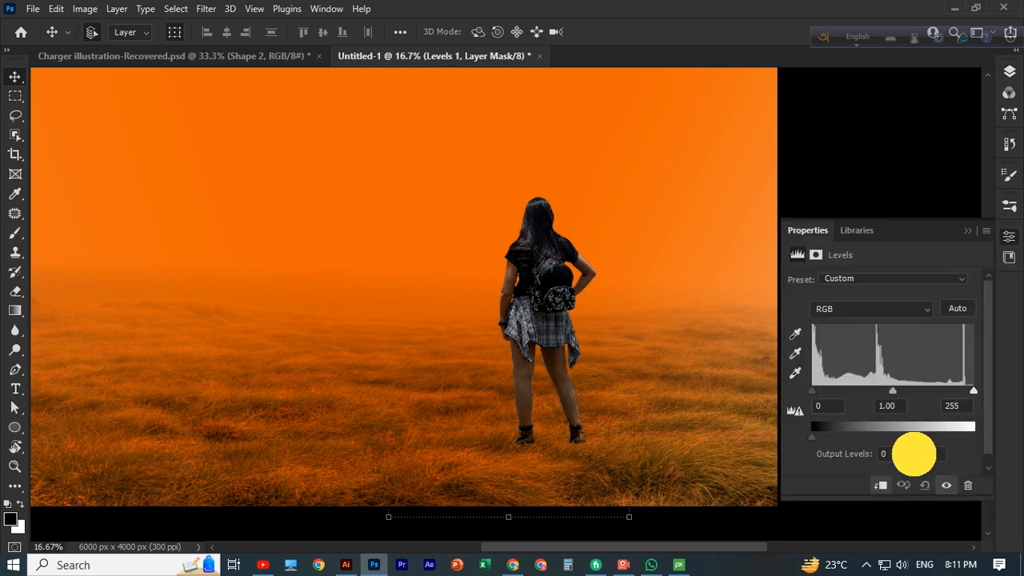
pyautogui.click(967, 230)
pyautogui.click(1010, 72)
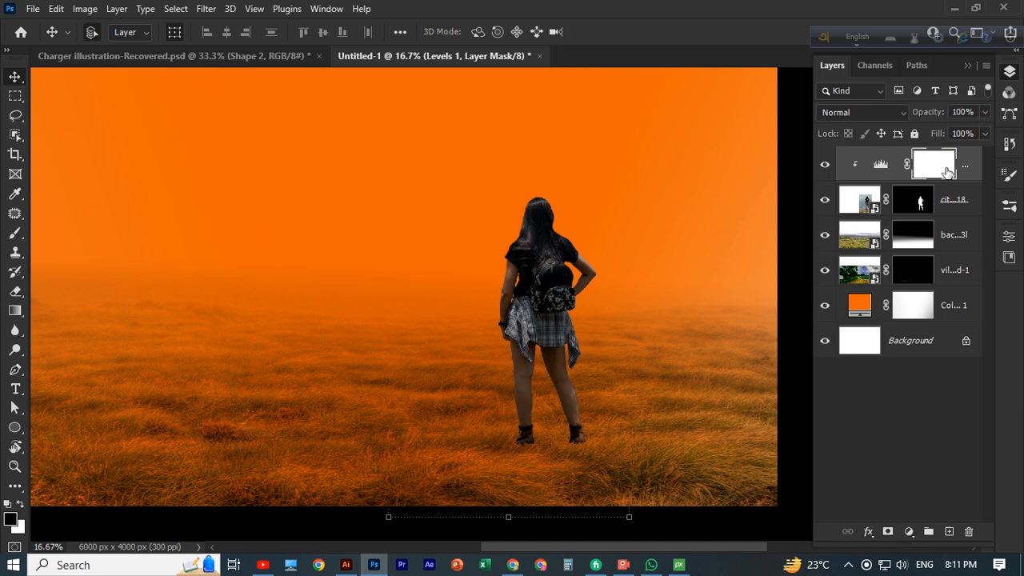
# Add a new empty layer between the Levels adjustment and the woman's photo, clipped to the woman
pyautogui.hotkey('ctrl', '+')
pyautogui.hotkey('ctrl', '+')
pyautogui.moveTo(592, 409); pyautogui.dragTo(465, 355)
pyautogui.hotkey('ctrl', '+')
pyautogui.moveTo(558, 468); pyautogui.dragTo(422, 319)
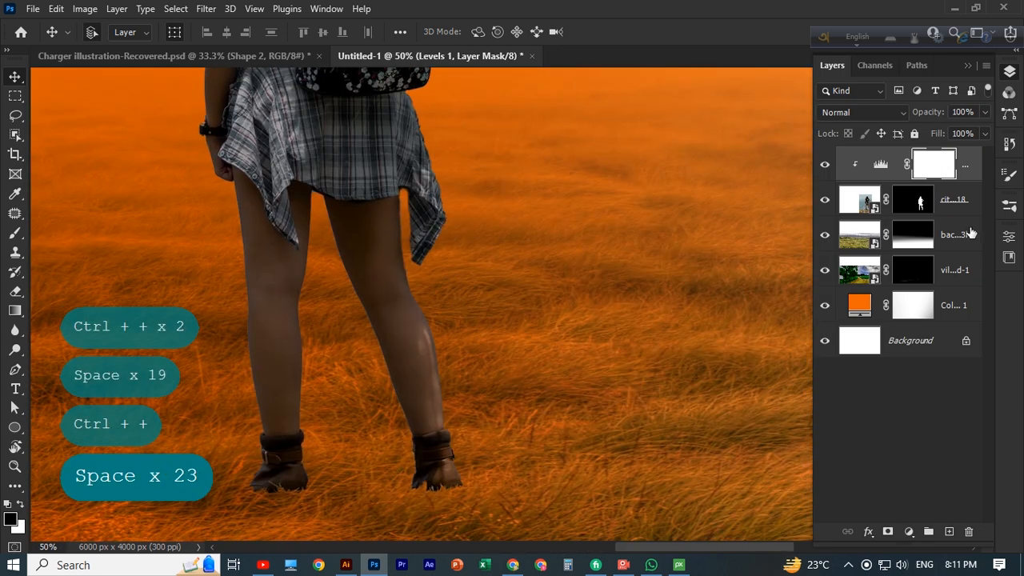
pyautogui.click(913, 209)
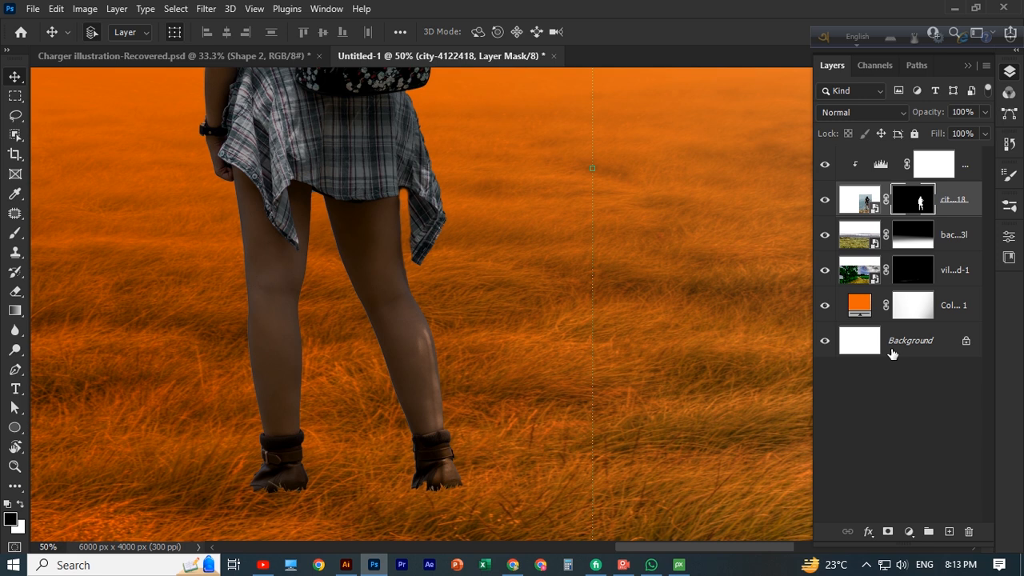
pyautogui.scroll(4, 430, 348)
pyautogui.click(623, 565)
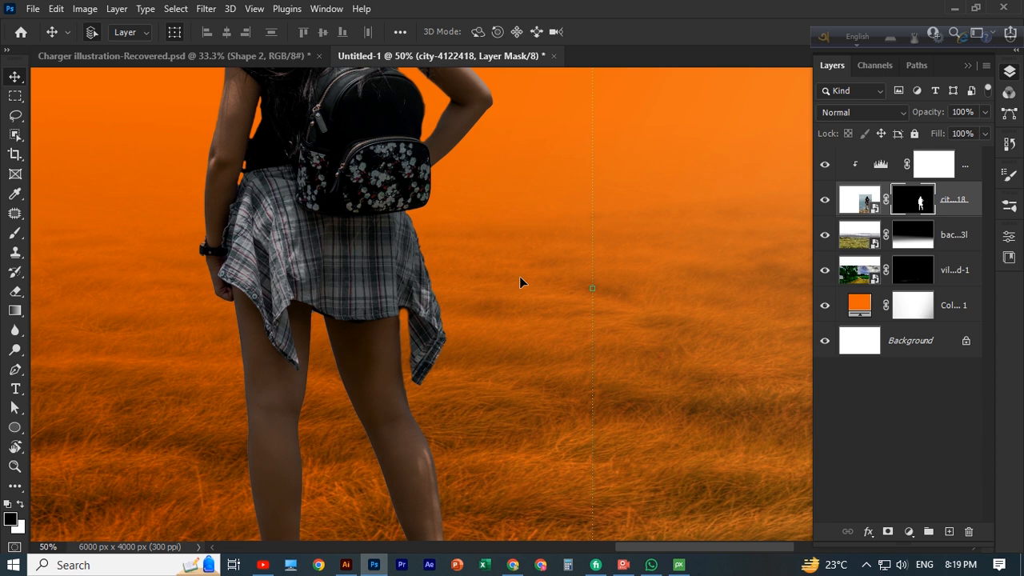
pyautogui.hotkey('ctrl', '+')
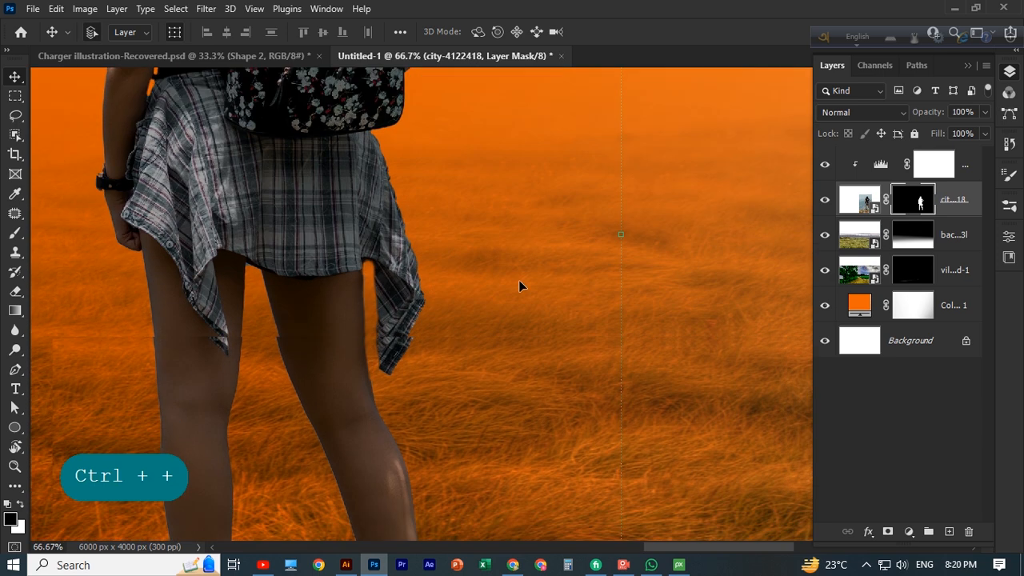
pyautogui.hotkey('ctrl', 'shift', 'alt', 'n')
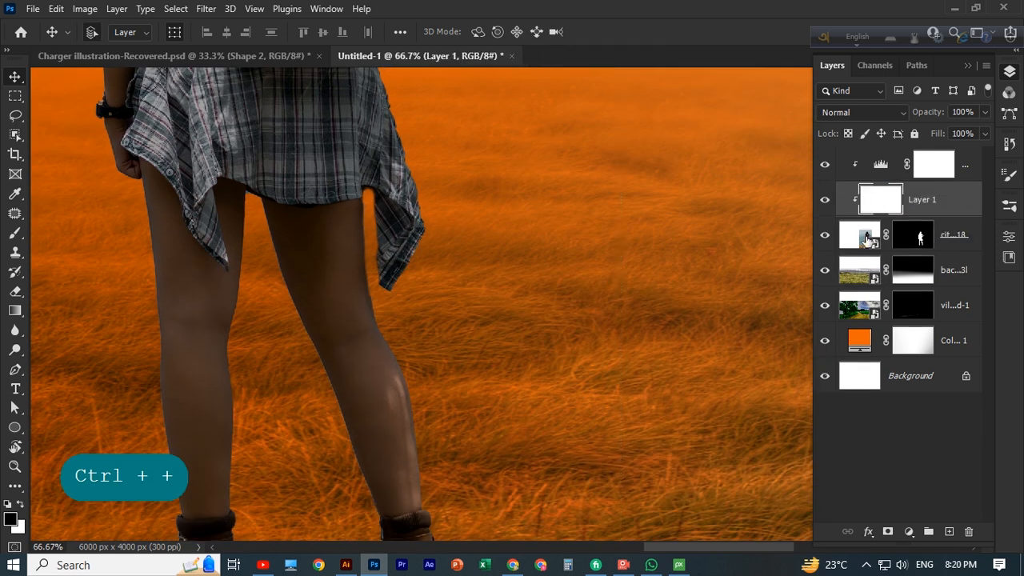
pyautogui.rightClick(944, 197)
pyautogui.click(956, 198)
# Try to darken the bright highlight on the right calf with a 25 px black brush at 14% opacity
pyautogui.click(16, 233)
pyautogui.scroll(-1, 336, 365)
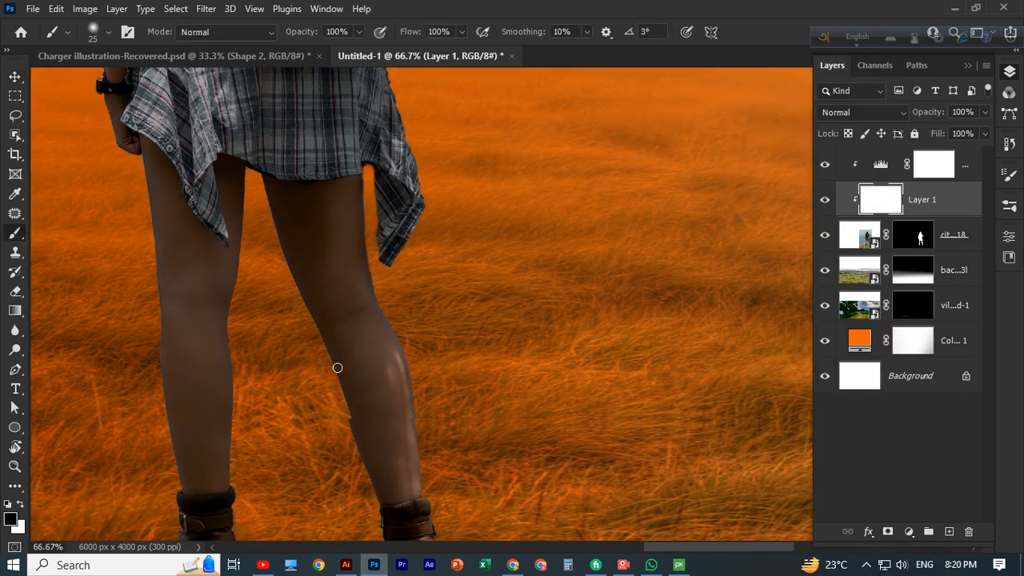
pyautogui.click(398, 366)
pyautogui.hotkey('ctrl', 'z')
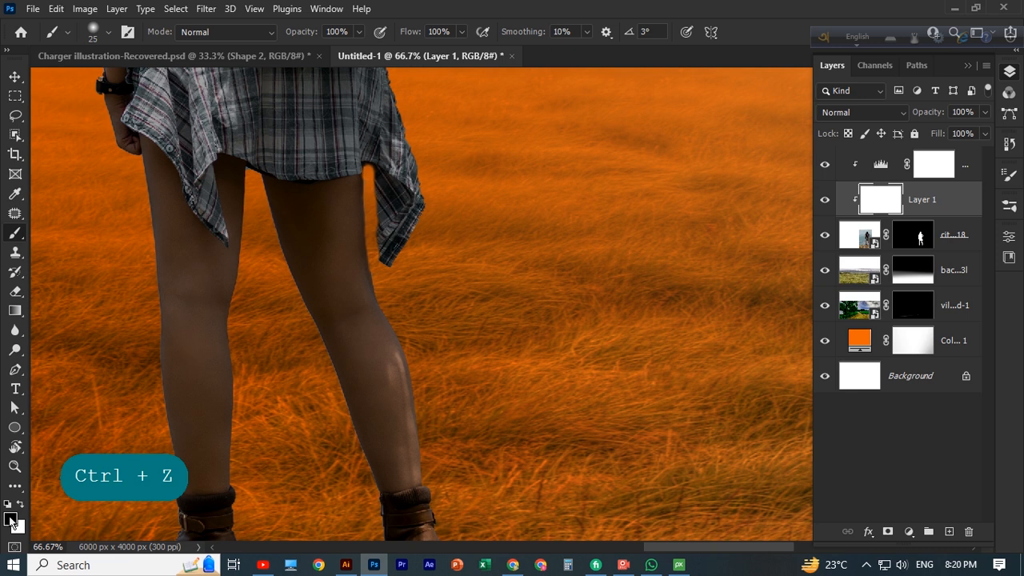
pyautogui.click(398, 360)
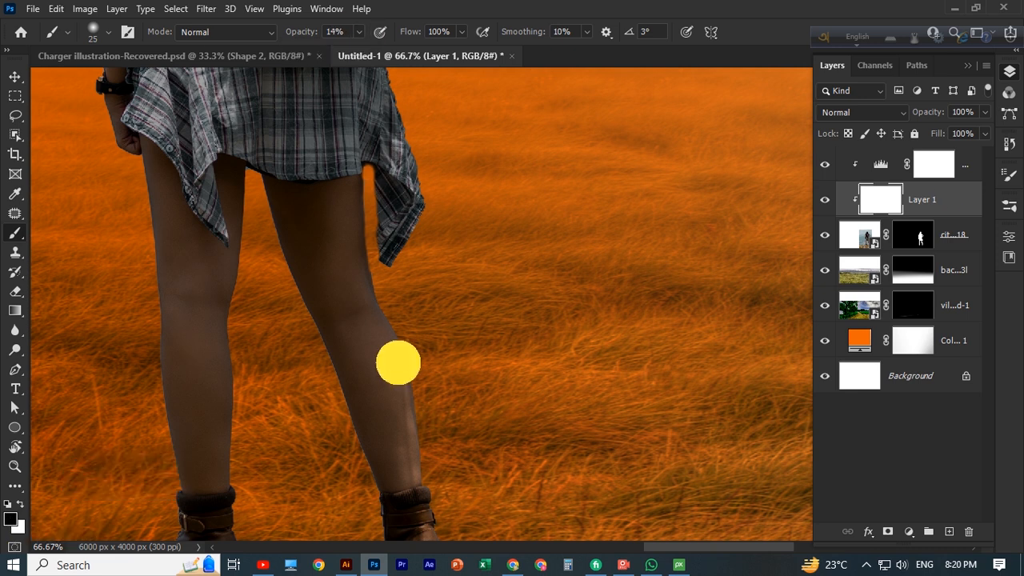
pyautogui.hotkey('ctrl', 'z')
# Try the Dodge tool at 25 px, Midtones range and 75% exposure on the right calf highlight
pyautogui.click(15, 330)
pyautogui.click(15, 350)
pyautogui.click(76, 352)
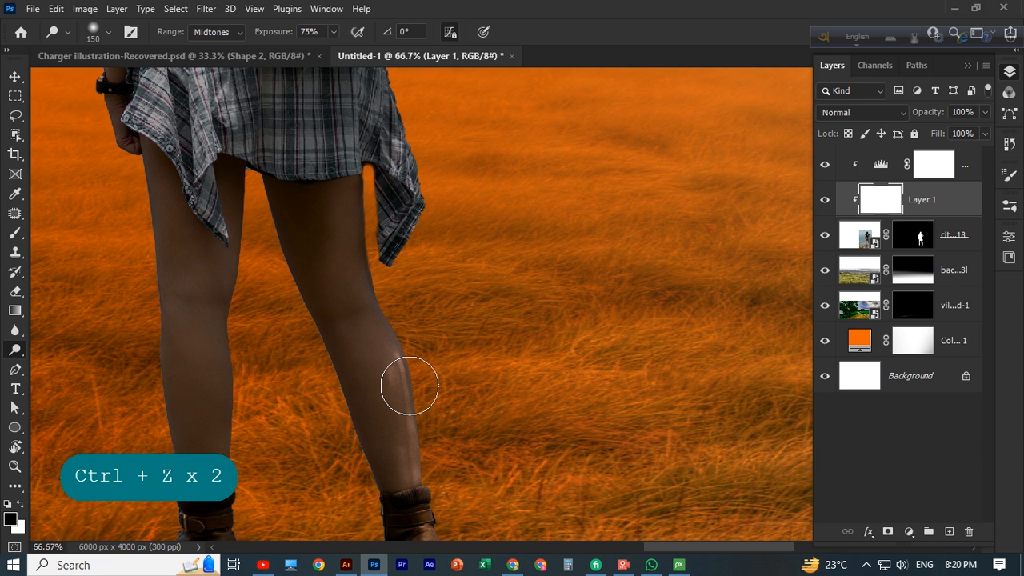
pyautogui.press('[')
pyautogui.press('[')
pyautogui.press('[')
pyautogui.press('[')
pyautogui.press('[')
pyautogui.press('[')
pyautogui.press('[')
pyautogui.press('[')
pyautogui.press('[')
pyautogui.press('[')
pyautogui.press('[')
pyautogui.moveTo(396, 357); pyautogui.dragTo(405, 395)
pyautogui.hotkey('ctrl', 'z')
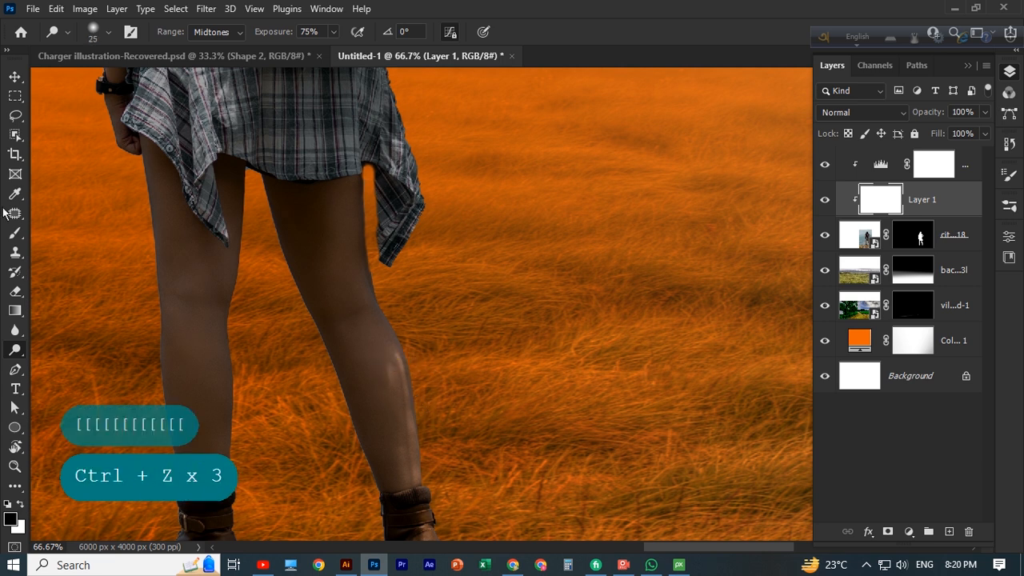
# Try to darken the calf highlight with a 30 px Burn tool, raising its exposure to 100%
pyautogui.click(15, 349)
pyautogui.click(76, 348)
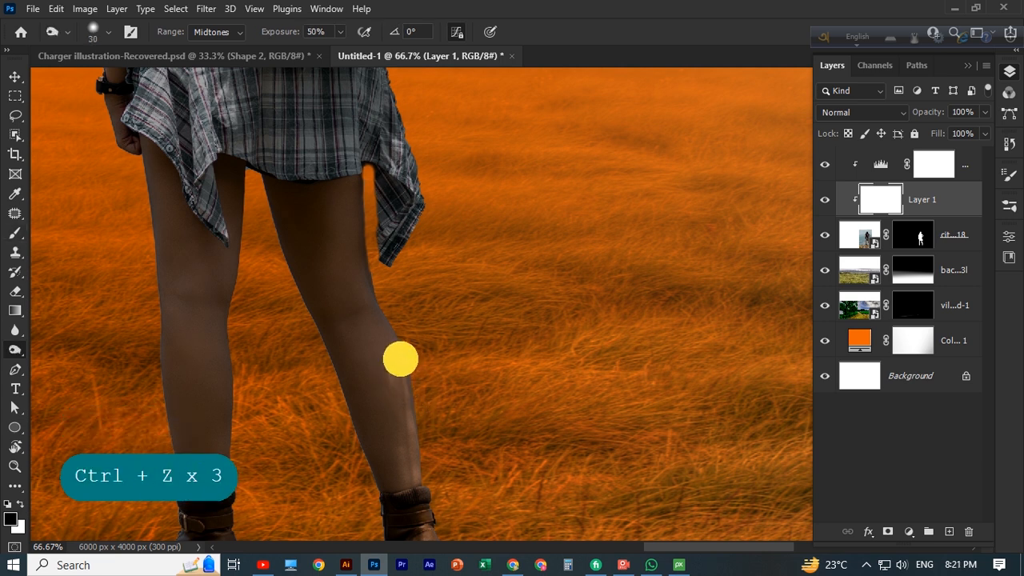
pyautogui.moveTo(340, 32); pyautogui.dragTo(503, 58)
pyautogui.click(401, 376)
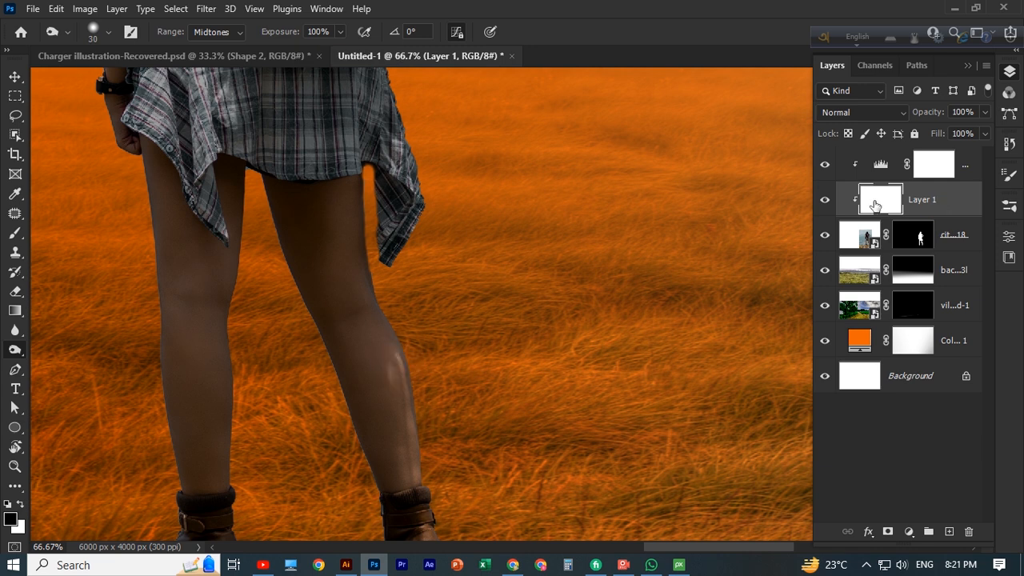
# Try adding a layer mask to Layer 1 and burning the right calf highlight at 100% exposure
pyautogui.click(888, 532)
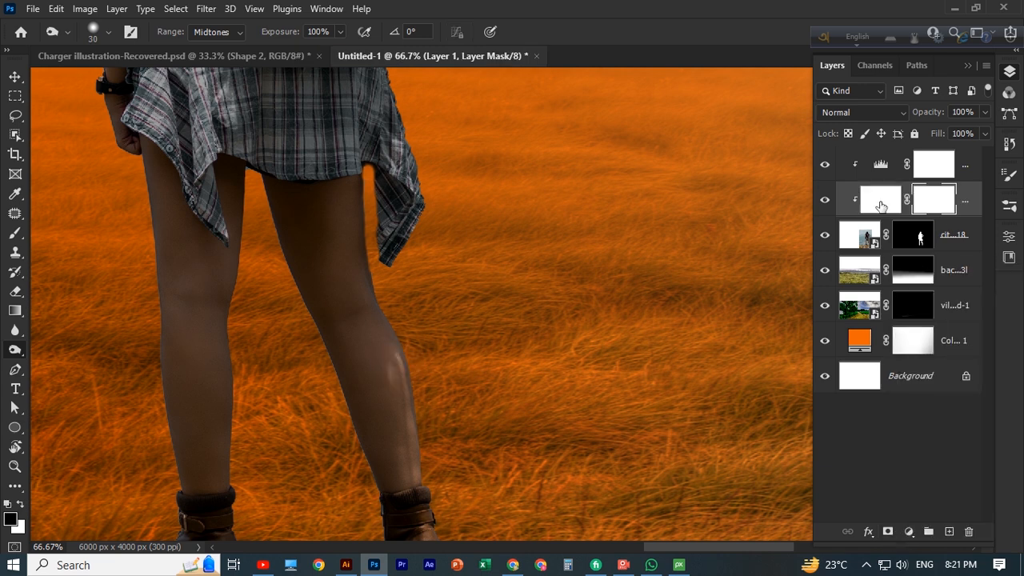
pyautogui.click(401, 410)
pyautogui.click(881, 200)
pyautogui.rightClick(878, 206)
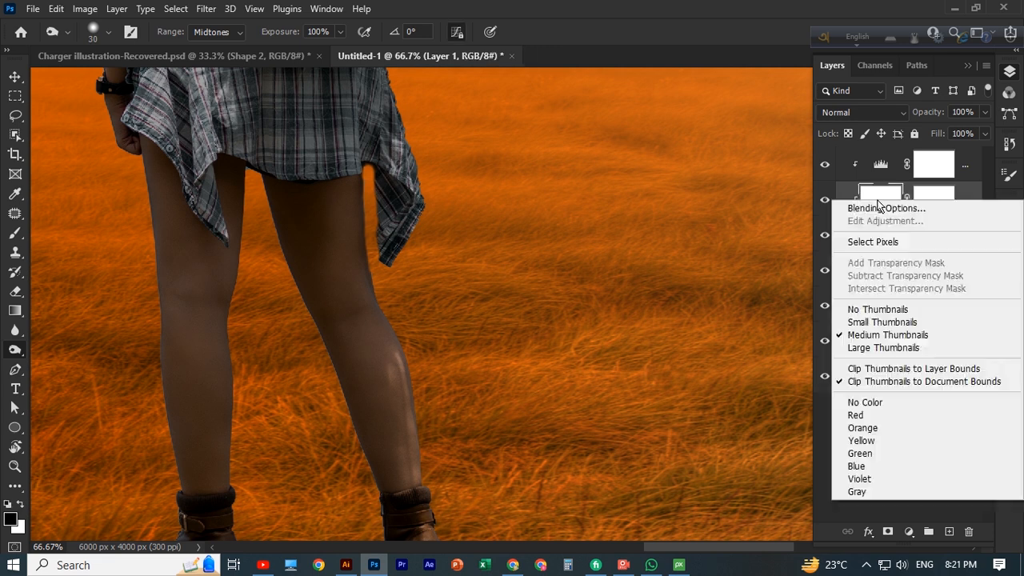
pyautogui.click(874, 195)
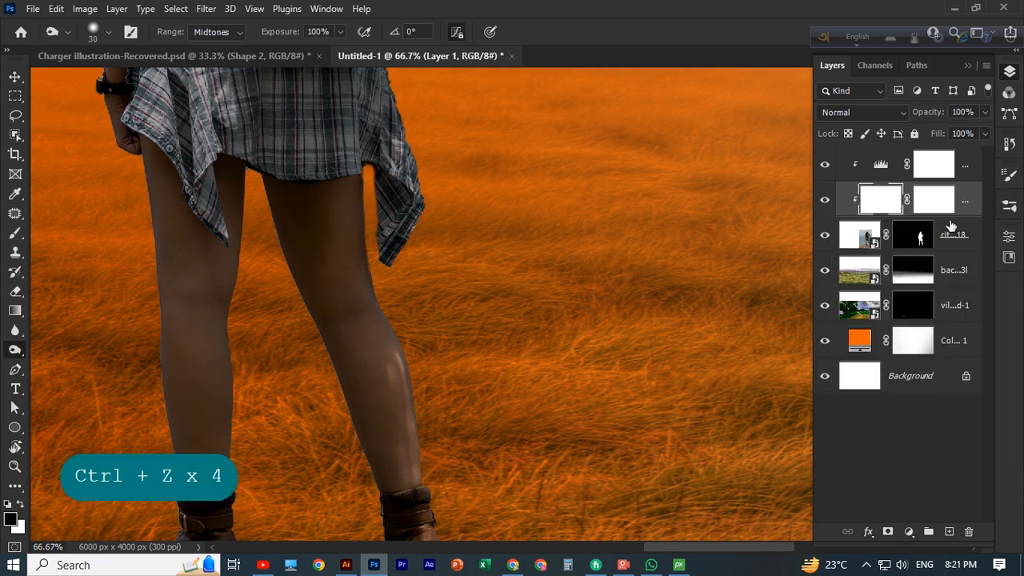
pyautogui.click(407, 392)
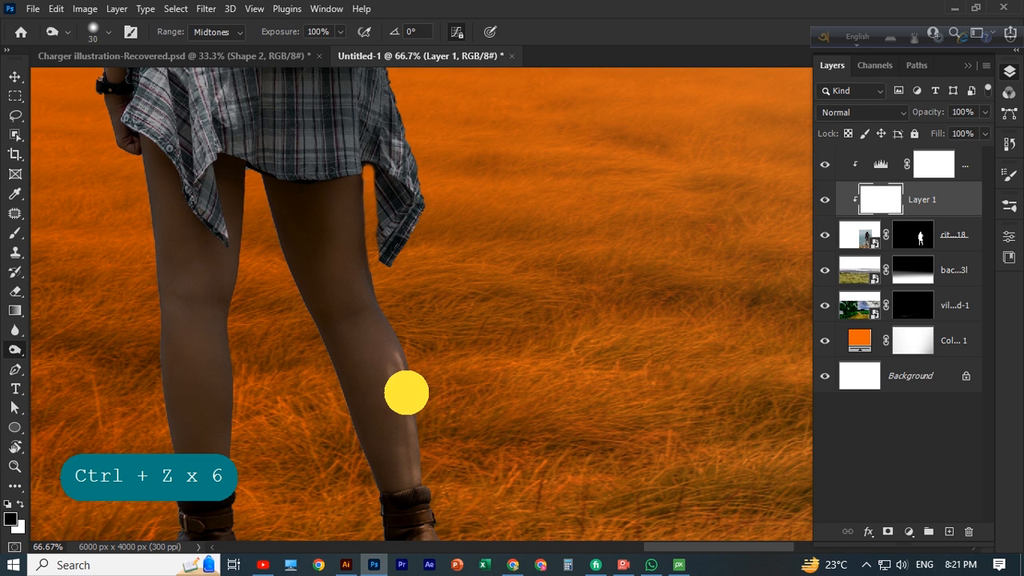
# Paint over the highlight on the right calf with a 25 px black brush at 14% opacity on Layer 1
pyautogui.click(14, 233)
pyautogui.click(406, 400)
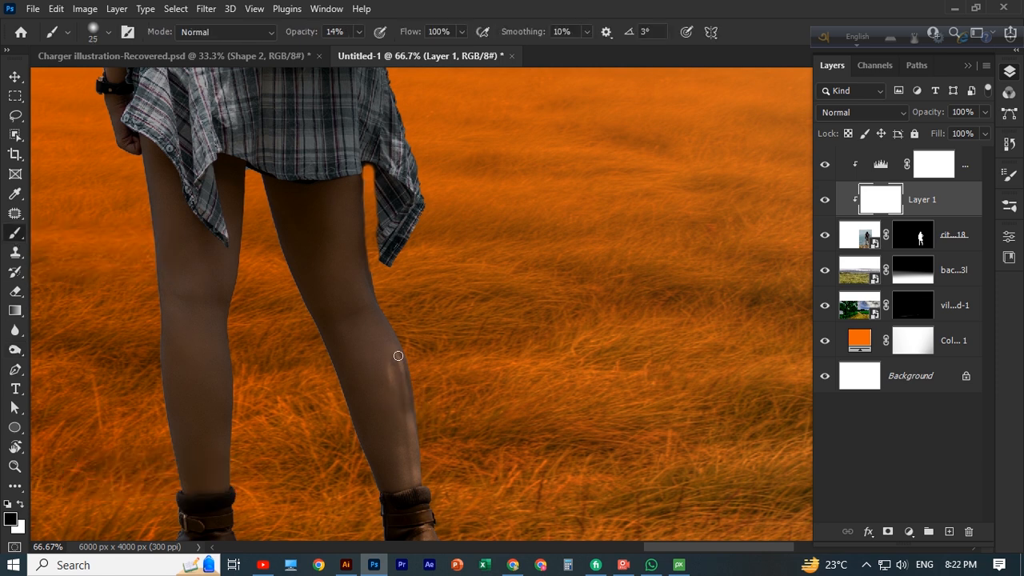
pyautogui.moveTo(398, 372)
pyautogui.mouseDown()
pyautogui.moveTo(411, 475)
pyautogui.moveTo(403, 380)
pyautogui.moveTo(390, 370)
pyautogui.mouseUp()
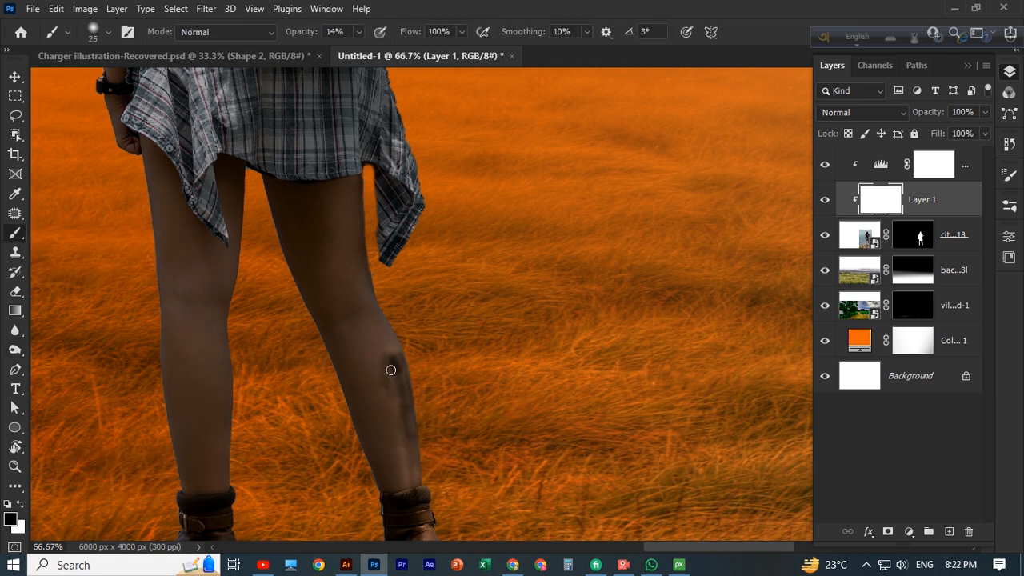
# Try limiting Layer 1's blending with Blend If by lowering the underlying layer's white point to about 243
pyautogui.doubleClick(960, 200)
pyautogui.moveTo(624, 157); pyautogui.dragTo(935, 22)
pyautogui.moveTo(734, 334)
pyautogui.mouseDown()
pyautogui.moveTo(857, 329)
pyautogui.moveTo(734, 334)
pyautogui.mouseUp()
pyautogui.moveTo(922, 334); pyautogui.dragTo(760, 333)
pyautogui.moveTo(760, 333); pyautogui.dragTo(916, 335)
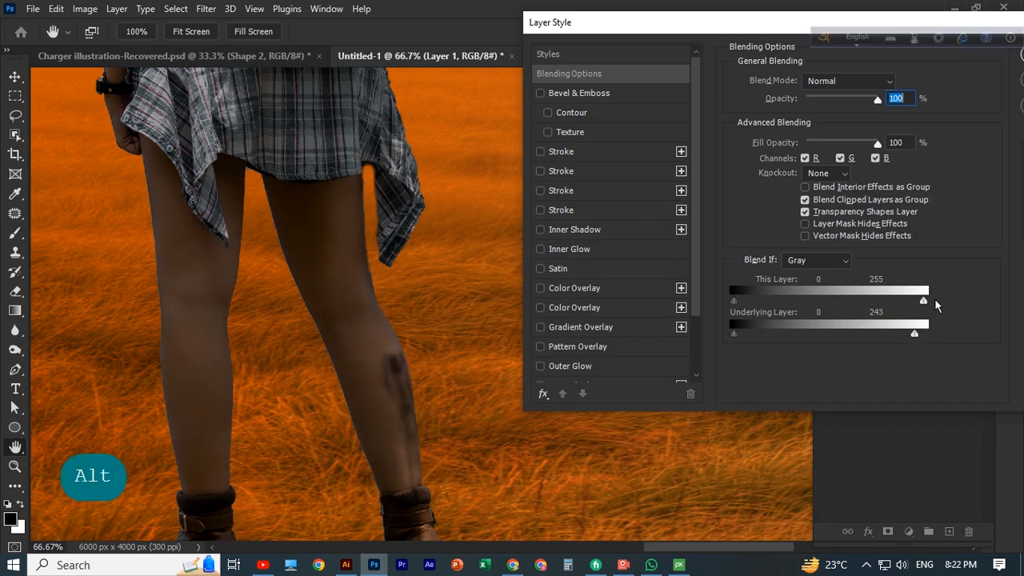
pyautogui.moveTo(912, 23); pyautogui.dragTo(629, 63)
pyautogui.click(825, 62)
# Undo the black brush strokes painted over the right calf highlight
pyautogui.scroll(-1, 460, 496)
pyautogui.hotkey('ctrl', 'z')
pyautogui.hotkey('ctrl', 'z')
pyautogui.hotkey('ctrl', 'z')
pyautogui.hotkey('ctrl', 'z')
pyautogui.hotkey('ctrl', 'z')
pyautogui.hotkey('ctrl', 'z')
pyautogui.hotkey('ctrl', 'z')
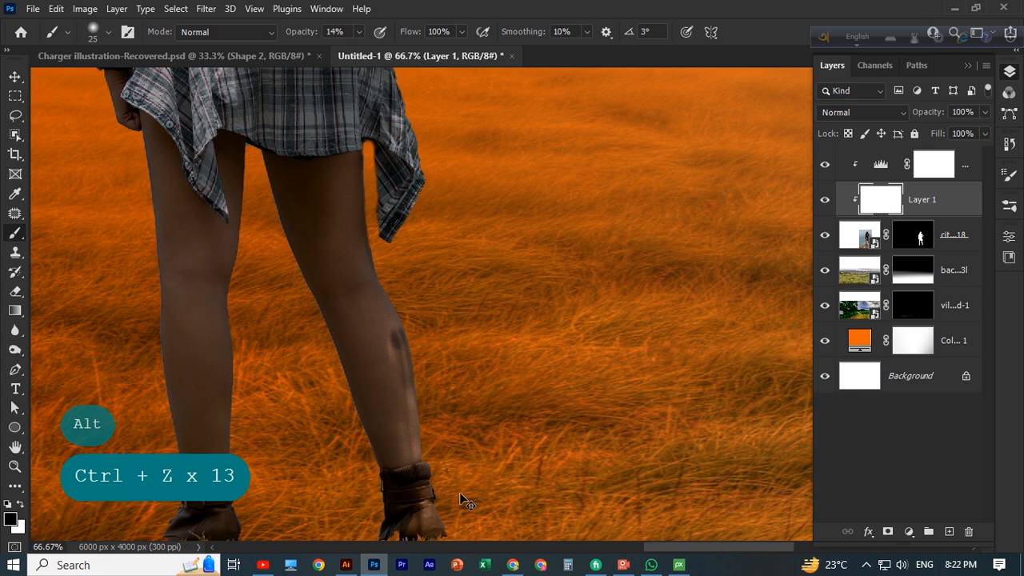
pyautogui.hotkey('ctrl', 'z')
pyautogui.hotkey('ctrl', 'z')
pyautogui.hotkey('ctrl', 'z')
pyautogui.hotkey('ctrl', 'z')
# Try cloning nearby skin over the right calf highlight with a 35 px Clone Stamp on the woman's layer mask
pyautogui.click(910, 235)
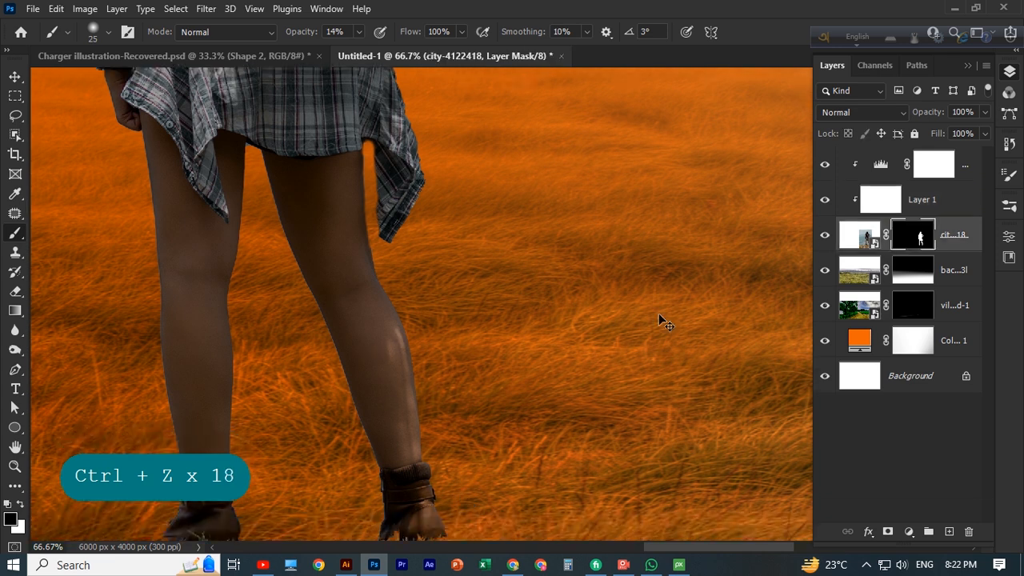
pyautogui.hotkey('ctrl', '+')
pyautogui.moveTo(520, 352); pyautogui.dragTo(594, 287)
pyautogui.click(15, 253)
pyautogui.scroll(-1, 453, 300)
pyautogui.press(']')
pyautogui.press(']')
pyautogui.press(']')
pyautogui.press(']')
pyautogui.press(']')
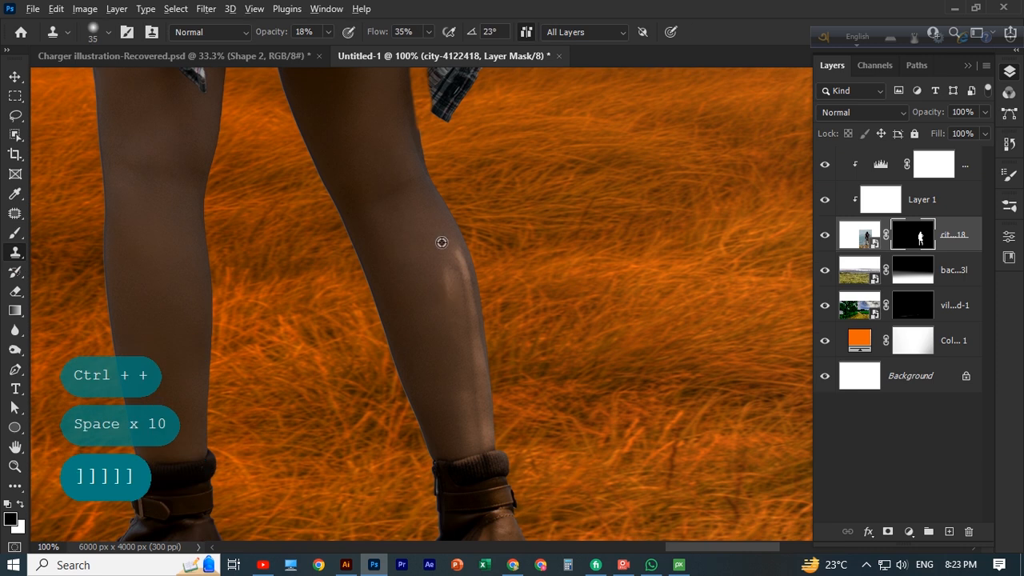
pyautogui.keyDown('alt'); pyautogui.click(441, 243); pyautogui.keyUp('alt')
pyautogui.click(459, 263)
# Rasterize the woman's smart object layer and make its image content the editing target
pyautogui.rightClick(856, 240)
pyautogui.rightClick(949, 229)
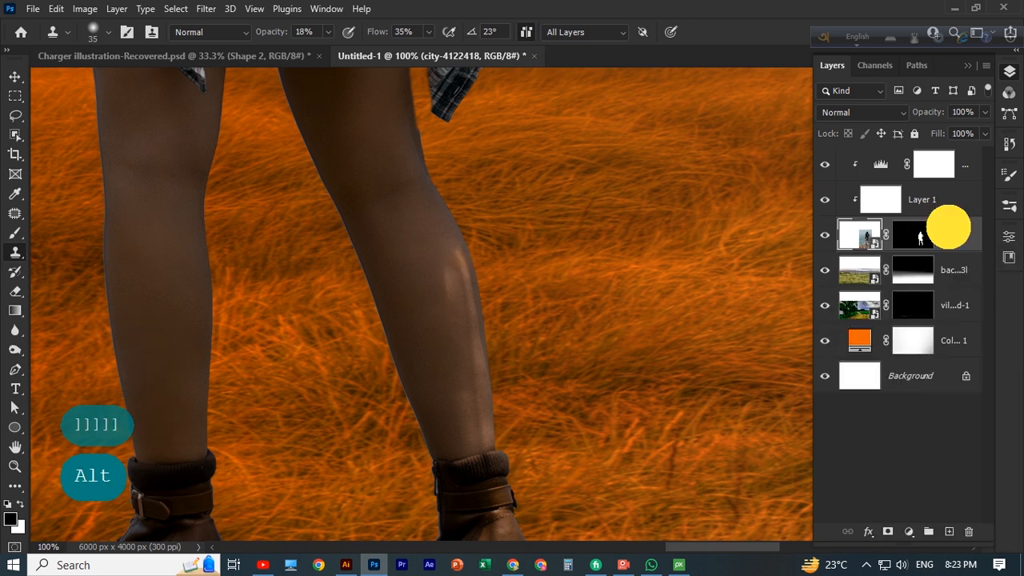
# Try cloning darker skin down the right calf highlight with a 35 px Clone Stamp at 18% opacity and 35% flow
pyautogui.keyDown('alt'); pyautogui.click(457, 261); pyautogui.keyUp('alt')
pyautogui.click(457, 292)
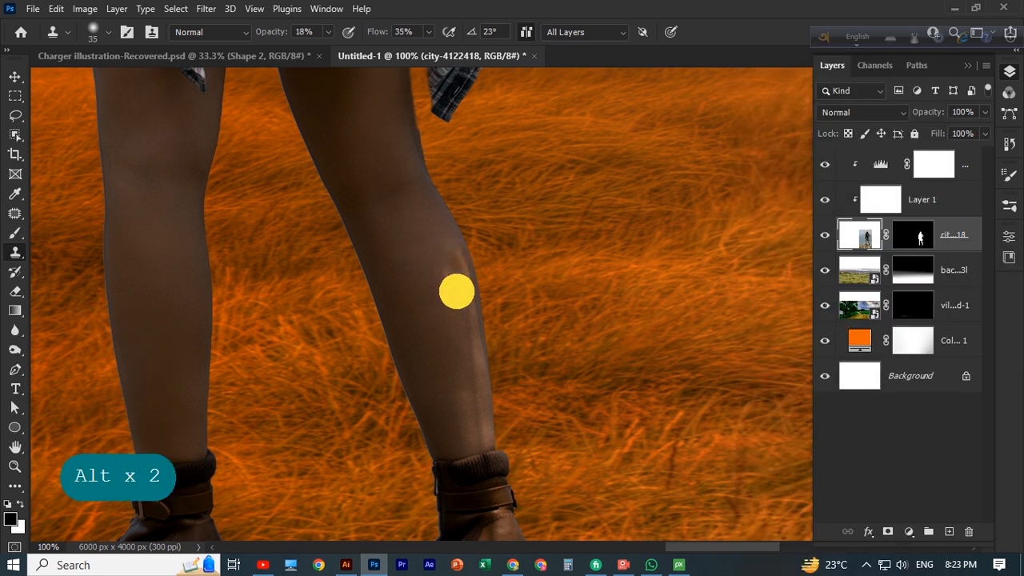
pyautogui.click(463, 372)
pyautogui.hotkey('ctrl', 'z')
pyautogui.hotkey('ctrl', 'z')
pyautogui.hotkey('ctrl', 'z')
pyautogui.hotkey('ctrl', 'z')
pyautogui.hotkey('ctrl', 'z')
pyautogui.hotkey('ctrl', 'z')
pyautogui.hotkey('ctrl', 'z')
pyautogui.hotkey('ctrl', 'z')
pyautogui.hotkey('ctrl', 'z')
pyautogui.hotkey('ctrl', 'z')
pyautogui.hotkey('ctrl', 'z')
pyautogui.hotkey('ctrl', 'z')
pyautogui.hotkey('ctrl', 'z')
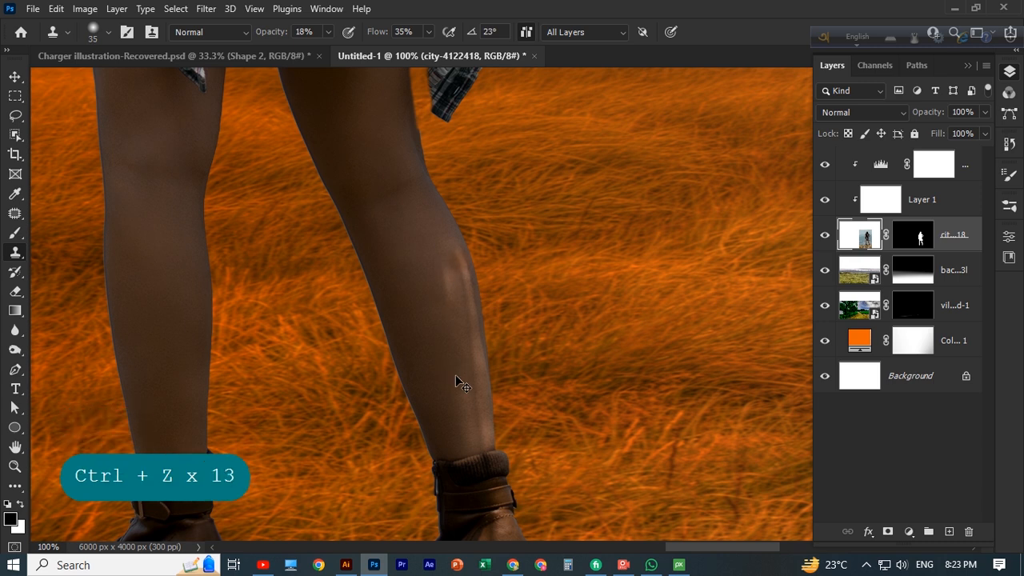
# Replace the right calf highlight with clean skin using the Patch tool in Normal mode with diffusion 5
pyautogui.rightClick(15, 213)
pyautogui.click(91, 242)
pyautogui.moveTo(453, 247)
pyautogui.mouseDown()
pyautogui.moveTo(476, 291)
pyautogui.moveTo(450, 254)
pyautogui.mouseUp()
pyautogui.click(478, 238)
pyautogui.click(412, 240)
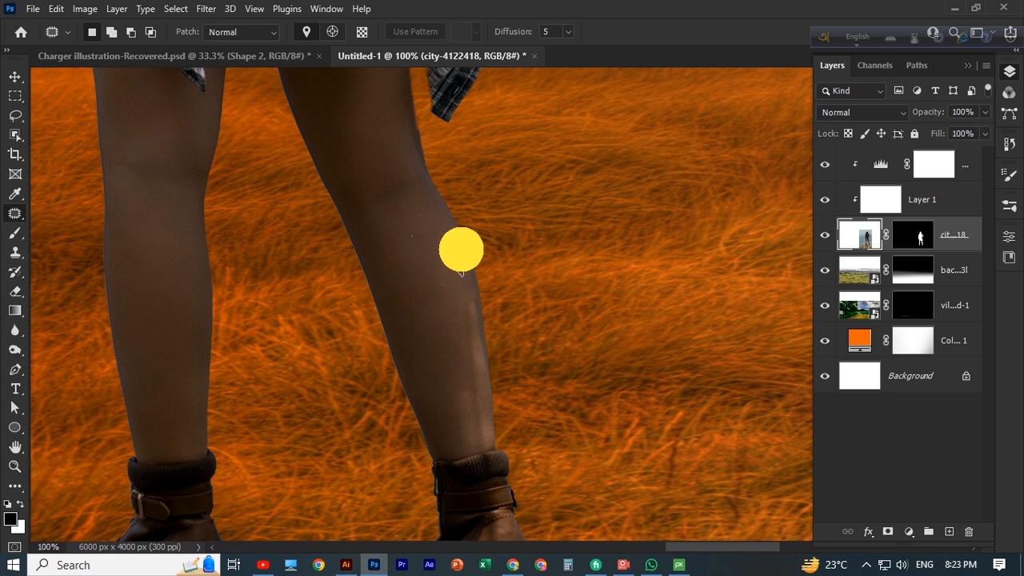
pyautogui.moveTo(471, 304)
pyautogui.mouseDown()
pyautogui.moveTo(473, 421)
pyautogui.moveTo(480, 365)
pyautogui.moveTo(471, 303)
pyautogui.mouseUp()
pyautogui.moveTo(468, 348)
pyautogui.mouseDown()
pyautogui.moveTo(477, 320)
pyautogui.moveTo(421, 276)
pyautogui.mouseUp()
pyautogui.moveTo(469, 315); pyautogui.dragTo(482, 327)
# Examine the woman's legs, arms, hair and tied plaid shirt for areas that are still too bright
pyautogui.press('space')
pyautogui.moveTo(446, 387); pyautogui.dragTo(457, 405)
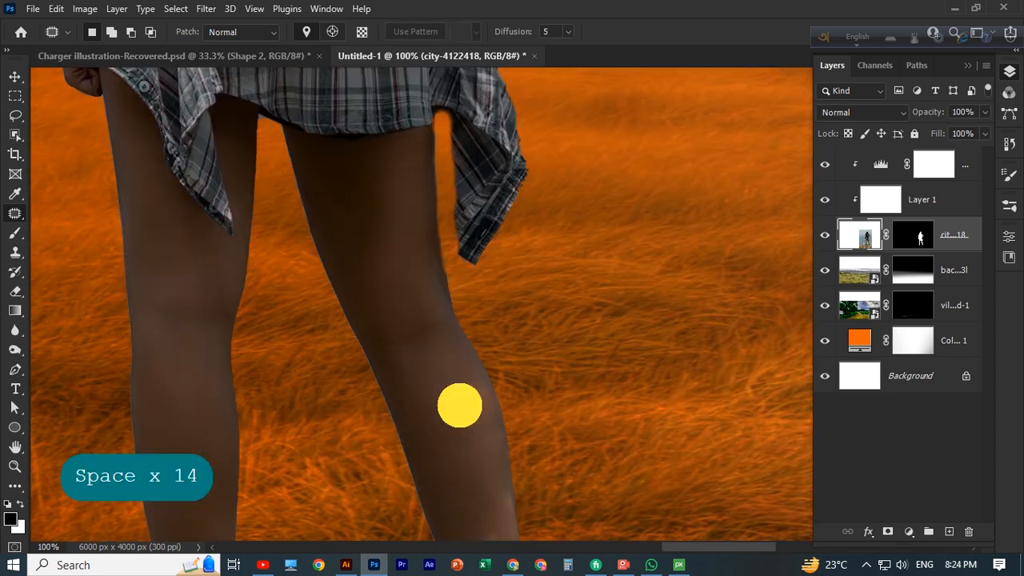
pyautogui.hotkey('ctrl', '-')
pyautogui.hotkey('ctrl', '-')
pyautogui.hotkey('ctrl', '-')
pyautogui.hotkey('ctrl', '-')
pyautogui.hotkey('ctrl', '+')
pyautogui.hotkey('ctrl', '+')
pyautogui.press('space')
pyautogui.moveTo(324, 100); pyautogui.dragTo(418, 336)
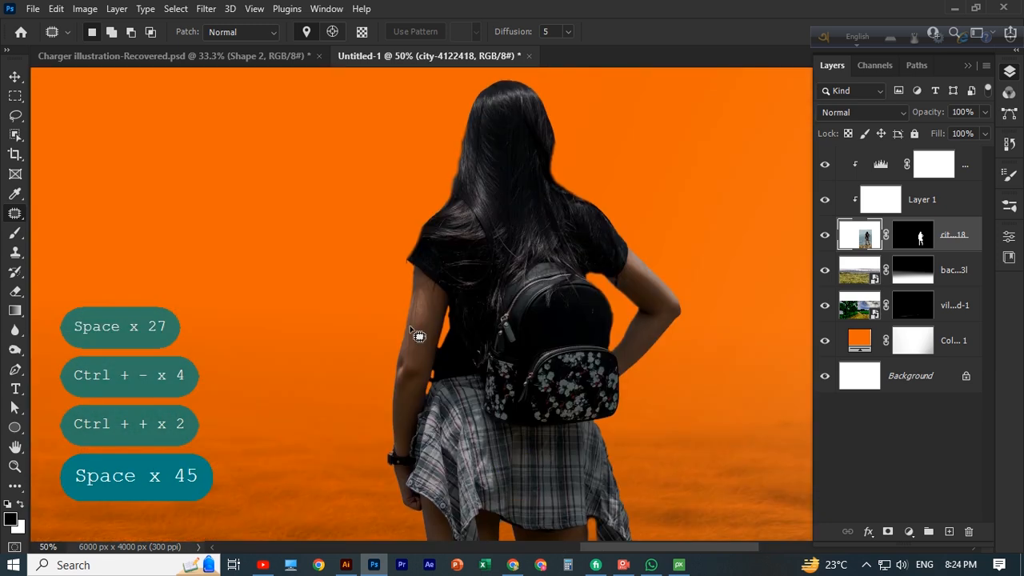
pyautogui.hotkey('ctrl', '+')
pyautogui.hotkey('ctrl', '+')
pyautogui.press('space')
pyautogui.moveTo(442, 292)
pyautogui.mouseDown()
pyautogui.moveTo(345, 290)
pyautogui.moveTo(318, 347)
pyautogui.moveTo(337, 271)
pyautogui.mouseUp()
pyautogui.moveTo(344, 321); pyautogui.dragTo(343, 373)
pyautogui.press('space')
pyautogui.moveTo(497, 197); pyautogui.dragTo(503, 342)
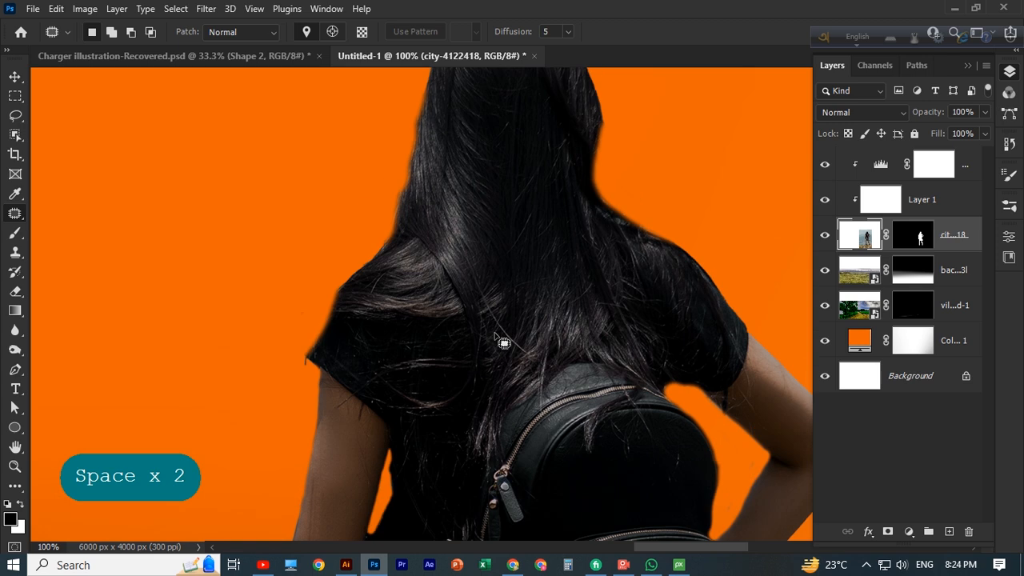
pyautogui.hotkey('ctrl', '-')
pyautogui.hotkey('ctrl', '-')
pyautogui.hotkey('ctrl', '-')
pyautogui.hotkey('ctrl', '-')
pyautogui.moveTo(566, 474); pyautogui.dragTo(565, 332)
pyautogui.hotkey('ctrl', '+')
pyautogui.hotkey('ctrl', '+')
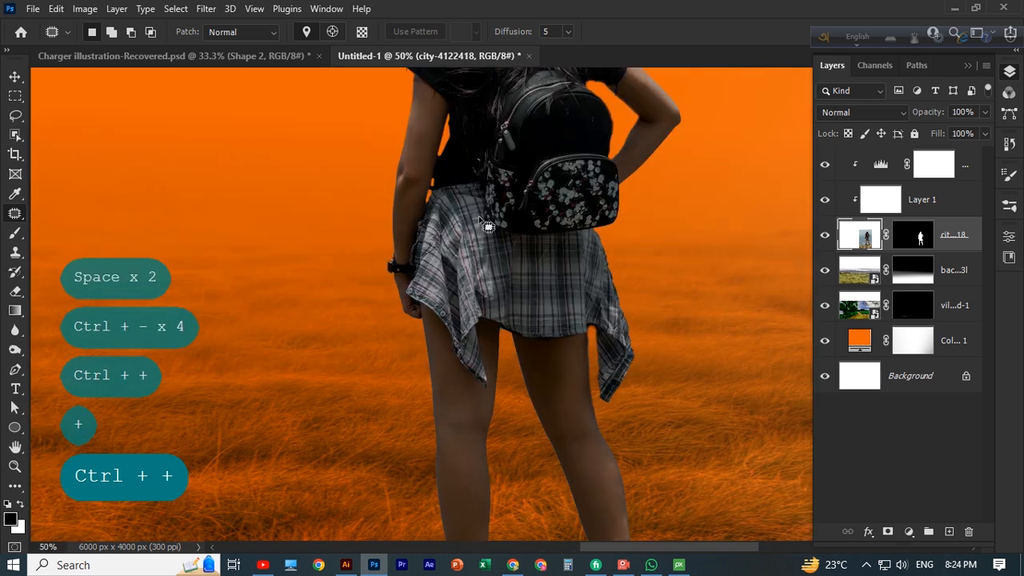
# Add a layer above the Levels adjustment and shade the tied plaid shirt's left side with an 80 px black brush at 14% opacity
pyautogui.click(945, 168)
pyautogui.click(949, 531)
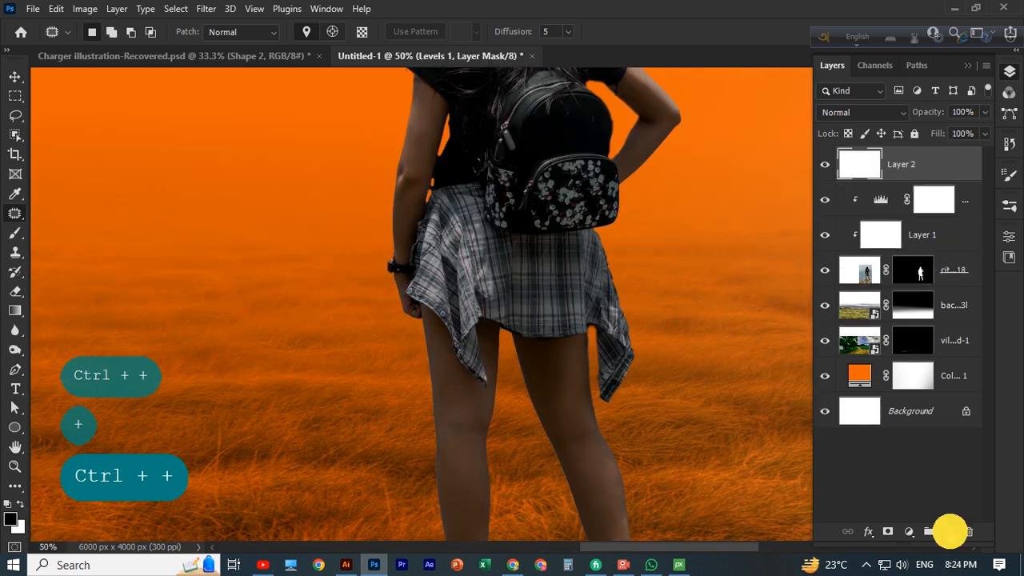
pyautogui.click(15, 232)
pyautogui.press(']')
pyautogui.press(']')
pyautogui.press(']')
pyautogui.press(']')
pyautogui.press(']')
pyautogui.press(']')
pyautogui.press(']')
pyautogui.press(']')
pyautogui.press(']')
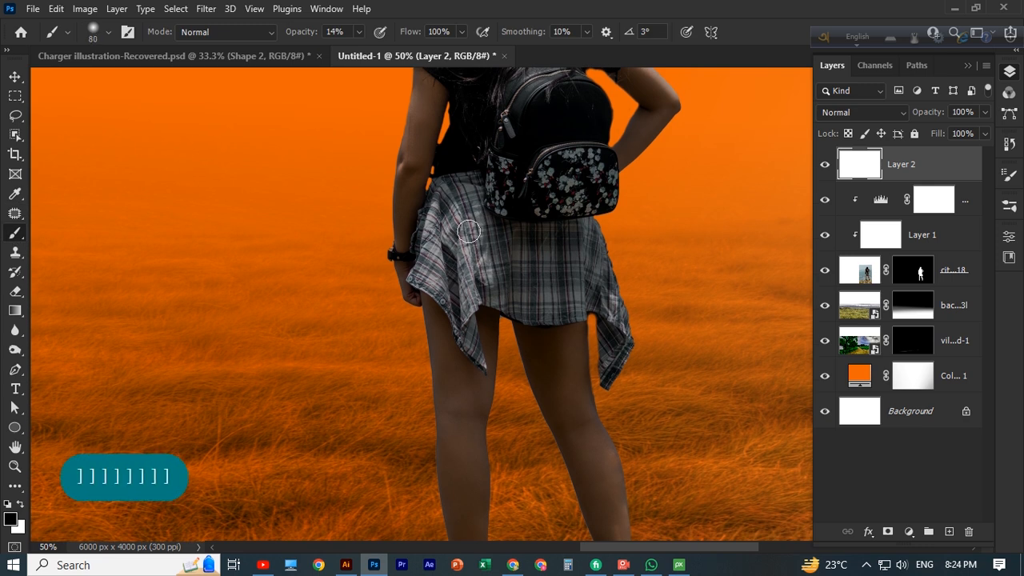
pyautogui.press('[')
pyautogui.press('[')
pyautogui.press('[')
pyautogui.press('[')
pyautogui.press('[')
pyautogui.press('[')
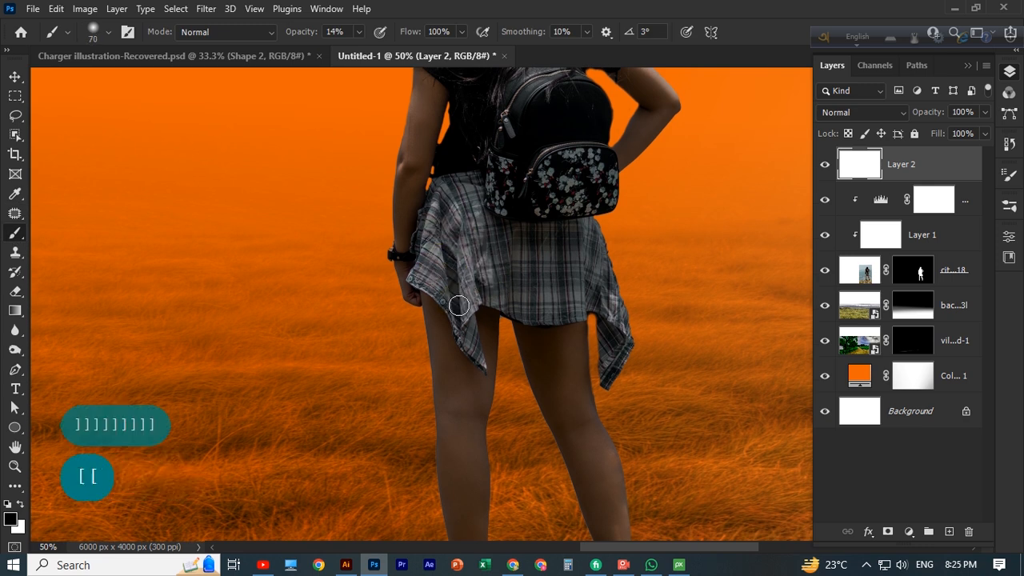
# Darken the tied plaid shirt's folds, hem and right flap on Layer 2 with a 60 to 80 px black brush at 14% opacity
pyautogui.click(480, 364)
pyautogui.press(']')
pyautogui.press(']')
pyautogui.press(']')
pyautogui.press(']')
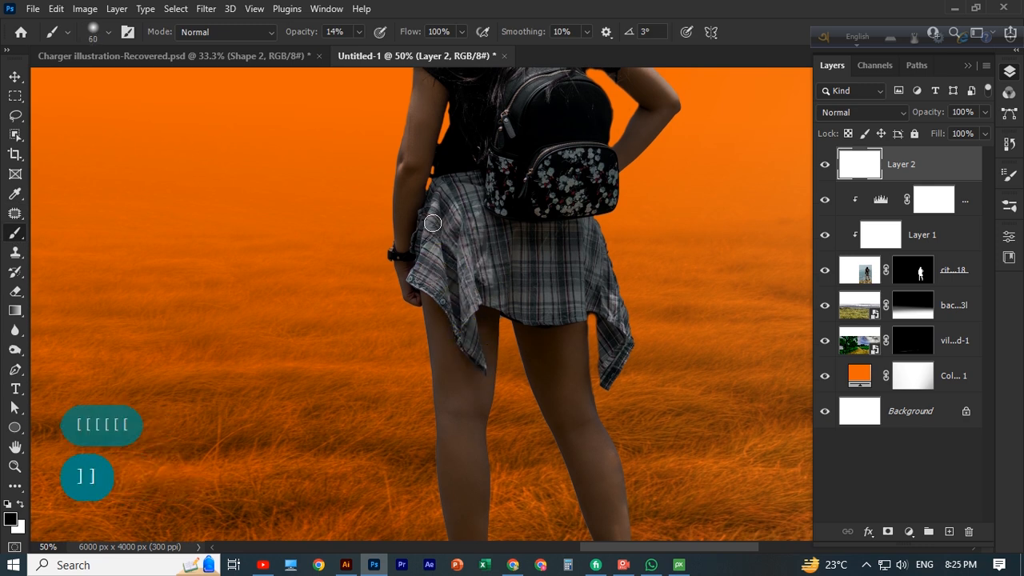
pyautogui.moveTo(433, 220)
pyautogui.mouseDown()
pyautogui.moveTo(453, 213)
pyautogui.moveTo(482, 275)
pyautogui.mouseUp()
pyautogui.click(441, 290)
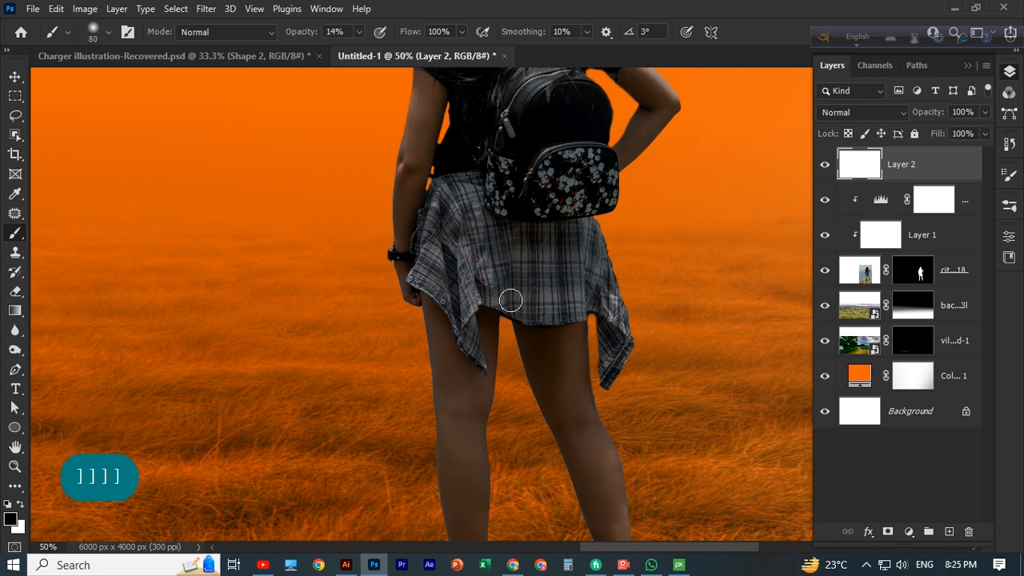
pyautogui.press('[')
pyautogui.press('[')
pyautogui.click(613, 304)
# Try shading the woman's bent right arm on the unclipped Layer 2 with a 30 px black brush
pyautogui.scroll(2, 566, 316)
pyautogui.scroll(4, 567, 315)
pyautogui.press('[')
pyautogui.press('[')
pyautogui.press('[')
pyautogui.press('[')
pyautogui.press('[')
pyautogui.moveTo(632, 237); pyautogui.dragTo(670, 274)
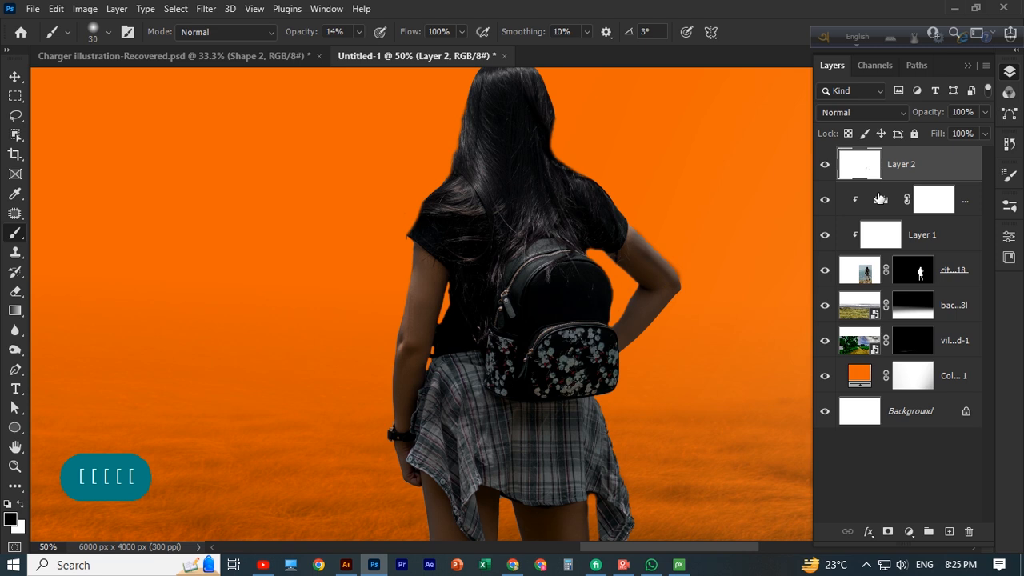
pyautogui.hotkey('ctrl', 'z')
# Clip Layer 2 to the layers below and shade both of the woman's arms with a 40 px black brush at 14% opacity
pyautogui.rightClick(956, 162)
pyautogui.click(813, 288)
pyautogui.press('[')
pyautogui.press('[')
pyautogui.press(']')
pyautogui.press(']')
pyautogui.press(']')
pyautogui.press(']')
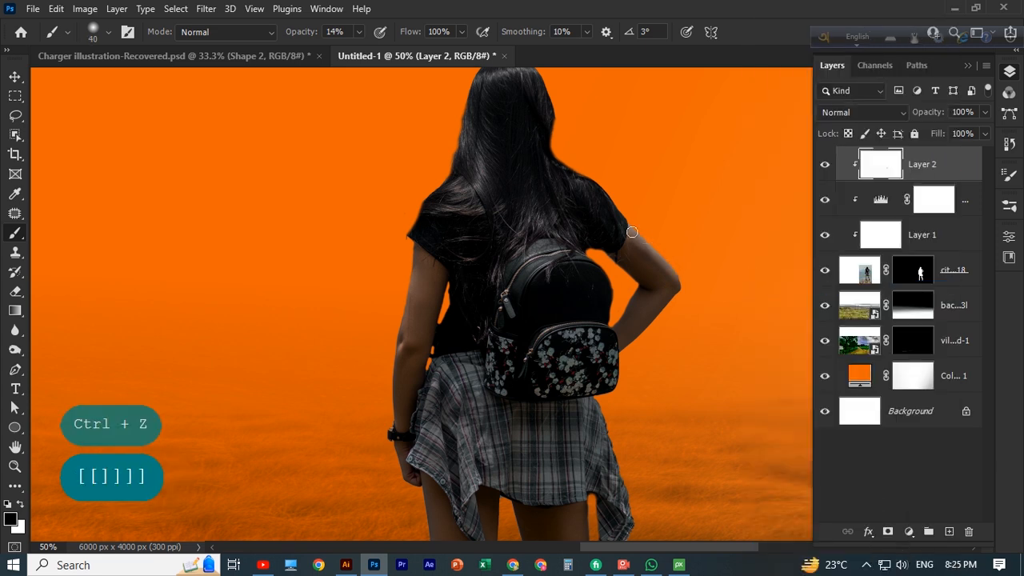
pyautogui.moveTo(633, 232)
pyautogui.mouseDown()
pyautogui.moveTo(653, 253)
pyautogui.moveTo(653, 325)
pyautogui.mouseUp()
pyautogui.moveTo(416, 260); pyautogui.dragTo(413, 290)
# Darken the highlights in the hair and on the backpack on Layer 2 with a black brush enlarged up to 125 px
pyautogui.press('[')
pyautogui.press('[')
pyautogui.press(']')
pyautogui.press(']')
pyautogui.press(']')
pyautogui.press(']')
pyautogui.press(']')
pyautogui.press(']')
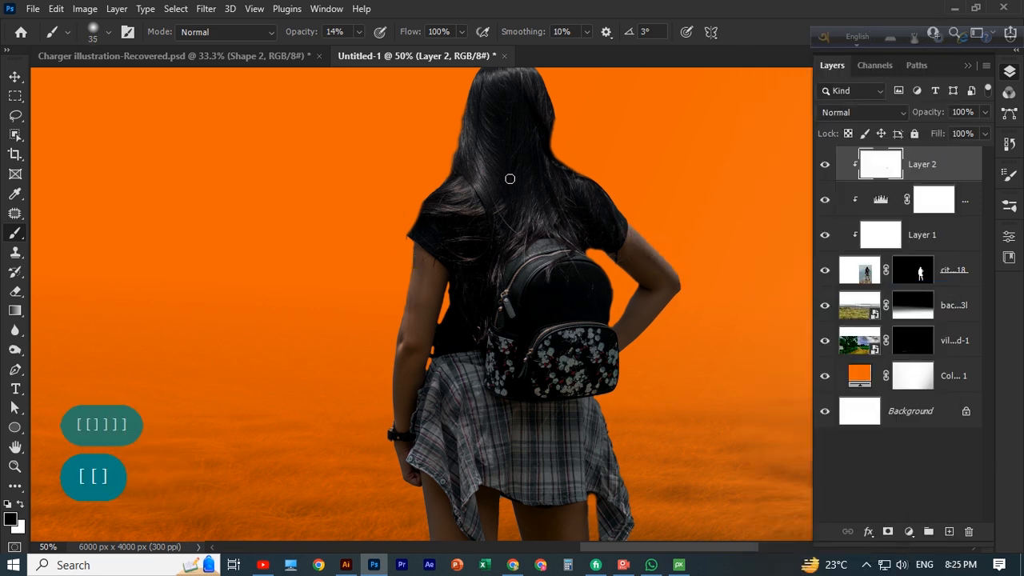
pyautogui.scroll(2, 510, 179)
pyautogui.moveTo(475, 166)
pyautogui.mouseDown()
pyautogui.moveTo(490, 240)
pyautogui.moveTo(496, 211)
pyautogui.moveTo(462, 253)
pyautogui.moveTo(444, 259)
pyautogui.moveTo(528, 253)
pyautogui.moveTo(535, 302)
pyautogui.moveTo(515, 329)
pyautogui.moveTo(592, 419)
pyautogui.moveTo(487, 429)
pyautogui.mouseUp()
pyautogui.press(']')
pyautogui.press(']')
pyautogui.press(']')
pyautogui.press(']')
pyautogui.press(']')
# Examine the shaded woman up close and against the whole orange grassland composite
pyautogui.hotkey('ctrl', '-')
pyautogui.hotkey('ctrl', '-')
pyautogui.hotkey('ctrl', '-')
pyautogui.hotkey('ctrl', '-')
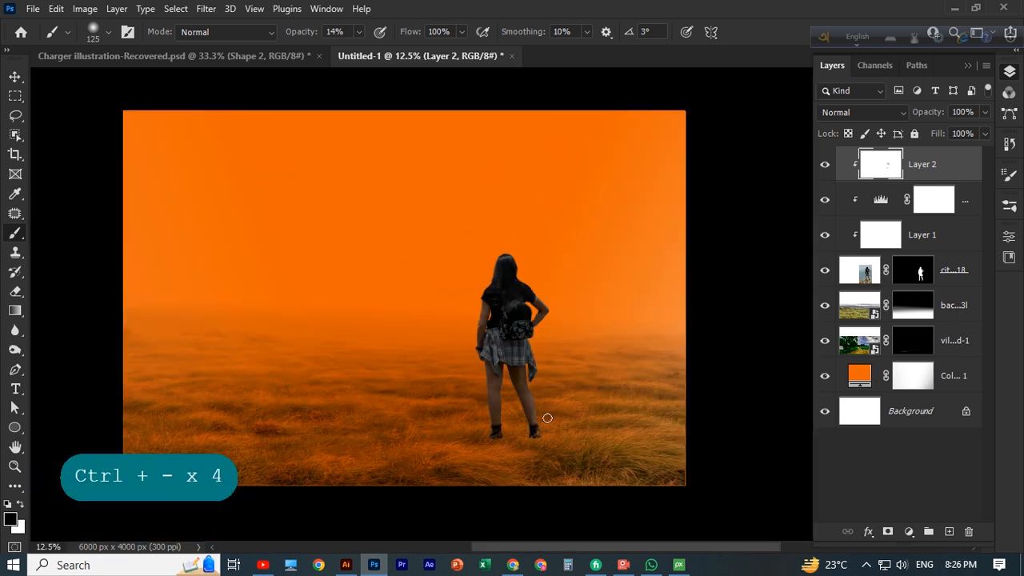
pyautogui.hotkey('ctrl', '+')
pyautogui.hotkey('ctrl', '+')
pyautogui.hotkey('ctrl', '+')
pyautogui.press('space')
pyautogui.press('Delete')
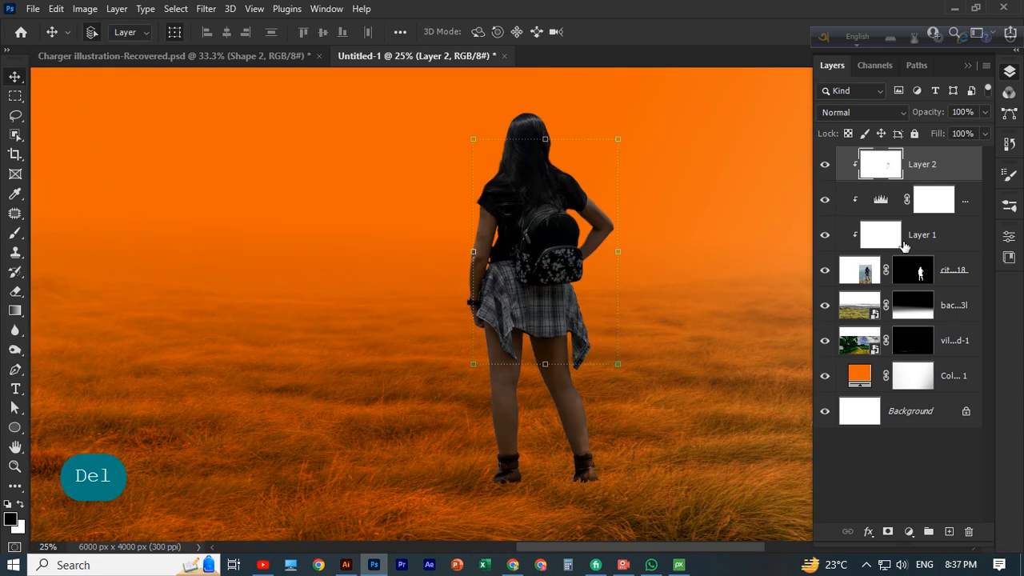
pyautogui.hotkey('ctrl', '+')
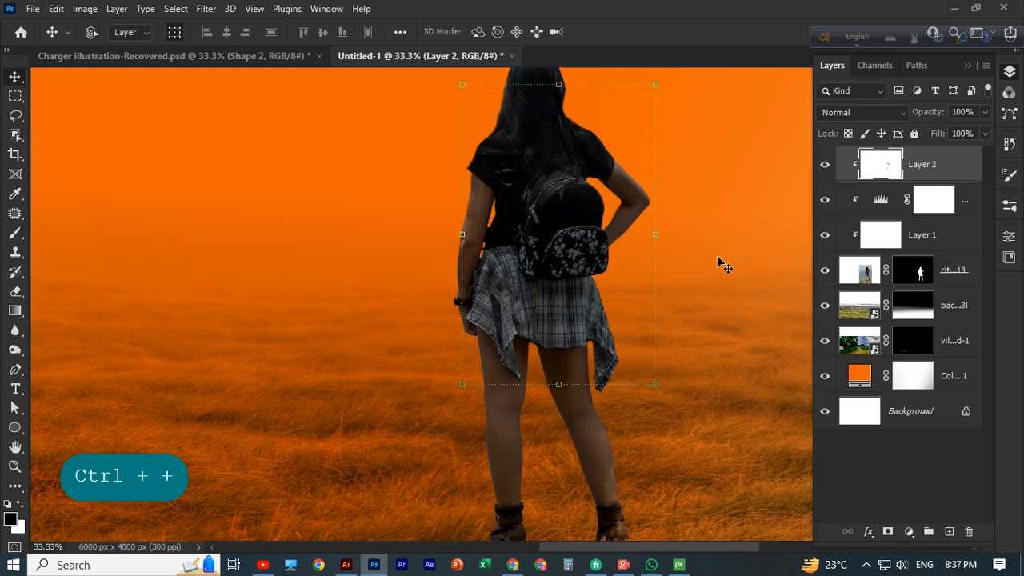
pyautogui.hotkey('ctrl', '-')
pyautogui.hotkey('ctrl', '-')
pyautogui.hotkey('ctrl', '-')
# Enlarge the cut-out woman together with her clipped shading and Levels layers and apply the transformation
pyautogui.click(646, 370)
pyautogui.scroll(-1, 523, 320)
pyautogui.scroll(4, 523, 320)
pyautogui.click(524, 318)
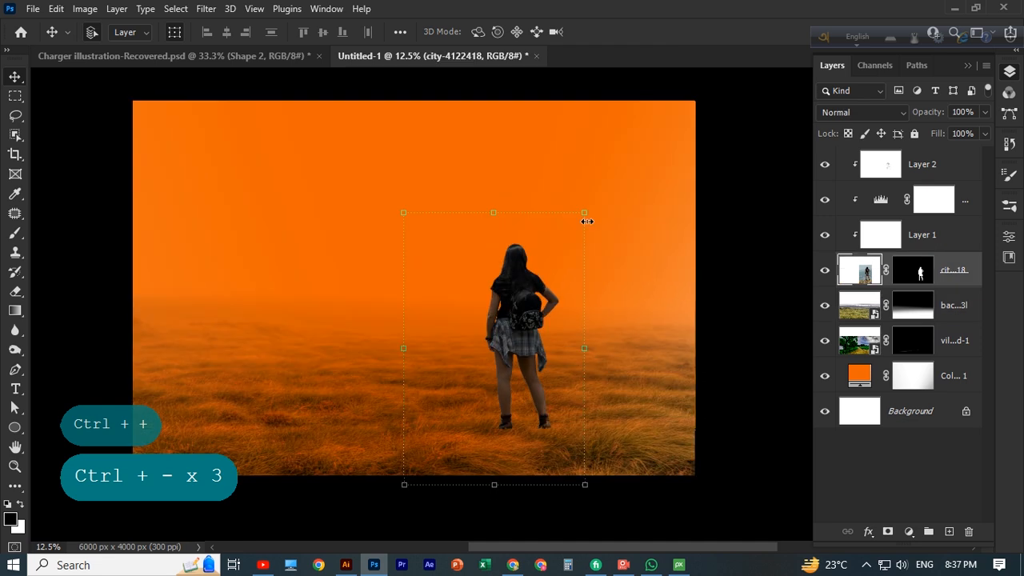
pyautogui.click(958, 242)
pyautogui.keyDown('shift'); pyautogui.click(957, 177); pyautogui.keyUp('shift')
pyautogui.moveTo(585, 213); pyautogui.dragTo(607, 175)
pyautogui.click(761, 32)
pyautogui.click(651, 285)
# Target the woman's layer mask with the Brush tool and enlarge the brush to 400 px
pyautogui.click(539, 318)
pyautogui.hotkey('ctrl', '+')
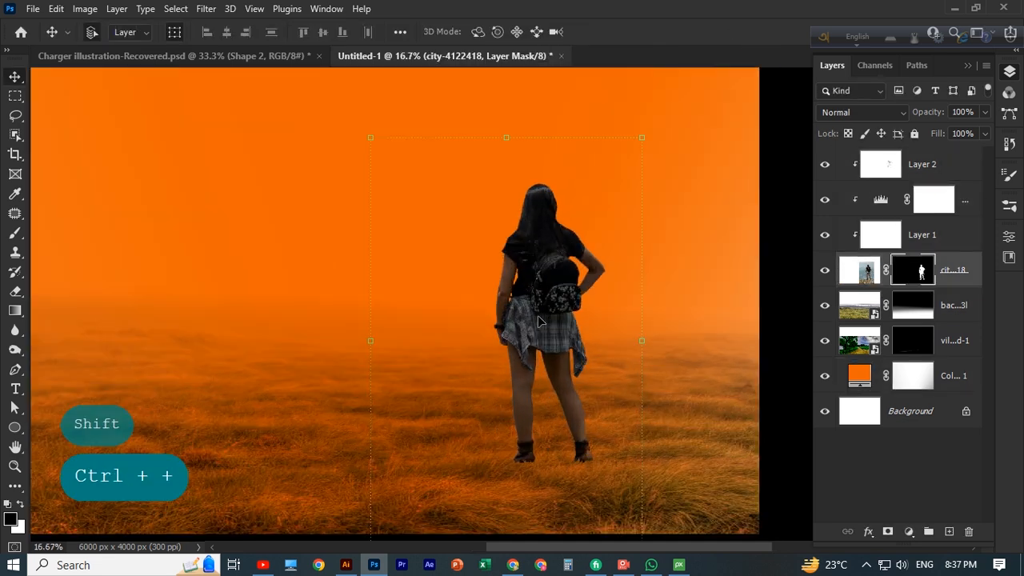
pyautogui.moveTo(534, 370); pyautogui.dragTo(456, 307)
pyautogui.click(14, 234)
pyautogui.press(']')
pyautogui.press(']')
pyautogui.press(']')
pyautogui.press(']')
pyautogui.press(']')
pyautogui.press(']')
pyautogui.press(']')
pyautogui.press(']')
pyautogui.press(']')
pyautogui.press(']')
pyautogui.press(']')
pyautogui.press(']')
pyautogui.press(']')
pyautogui.press(']')
pyautogui.press(']')
pyautogui.press(']')
pyautogui.press(']')
pyautogui.press(']')
pyautogui.press(']')
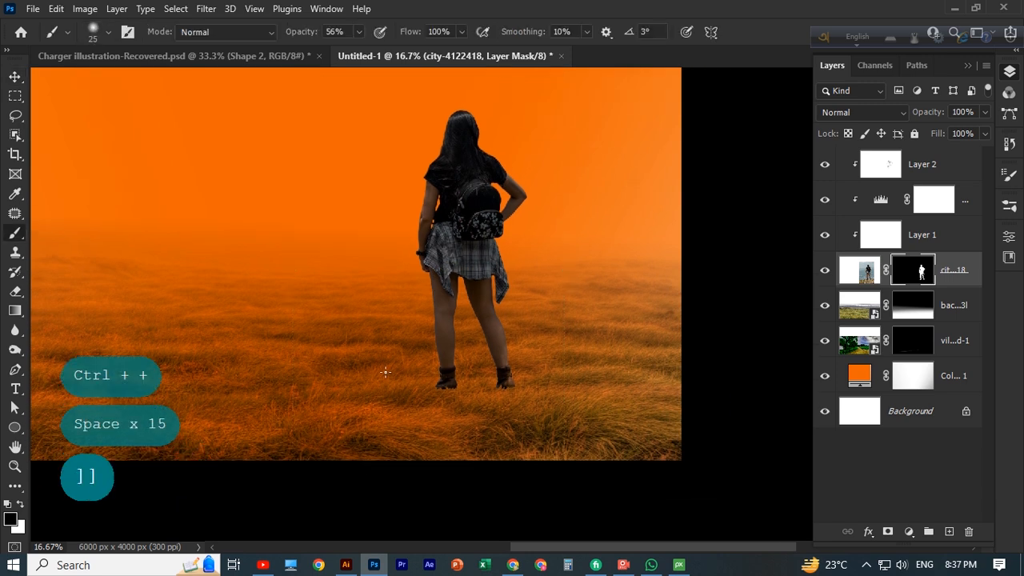
# Browse the brush presets and tip shapes and pick the 112 px grass-blade tip
pyautogui.rightClick(132, 113)
pyautogui.scroll(-3, 93, 230)
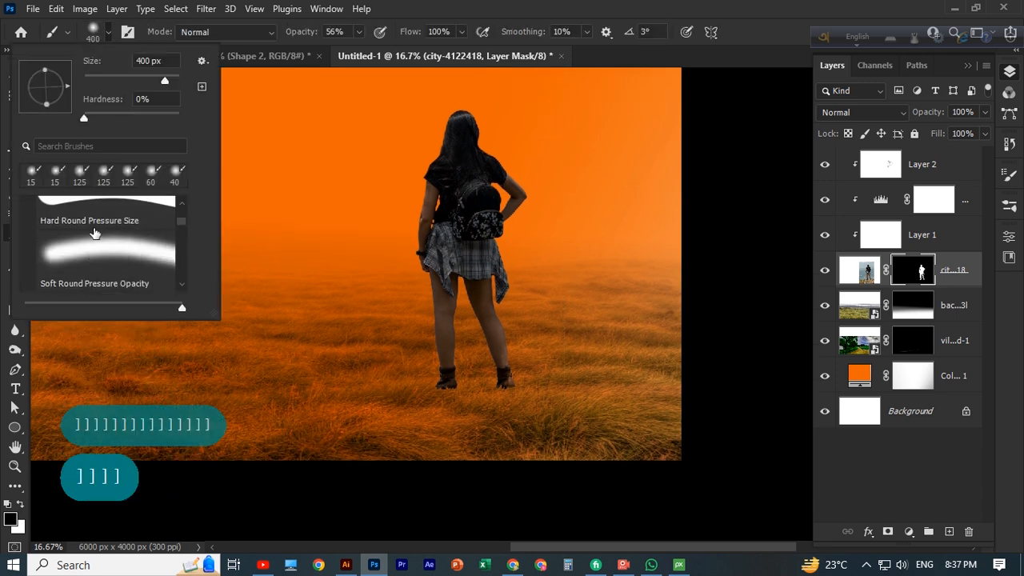
pyautogui.scroll(3, 92, 230)
pyautogui.click(28, 207)
pyautogui.scroll(-4, 71, 226)
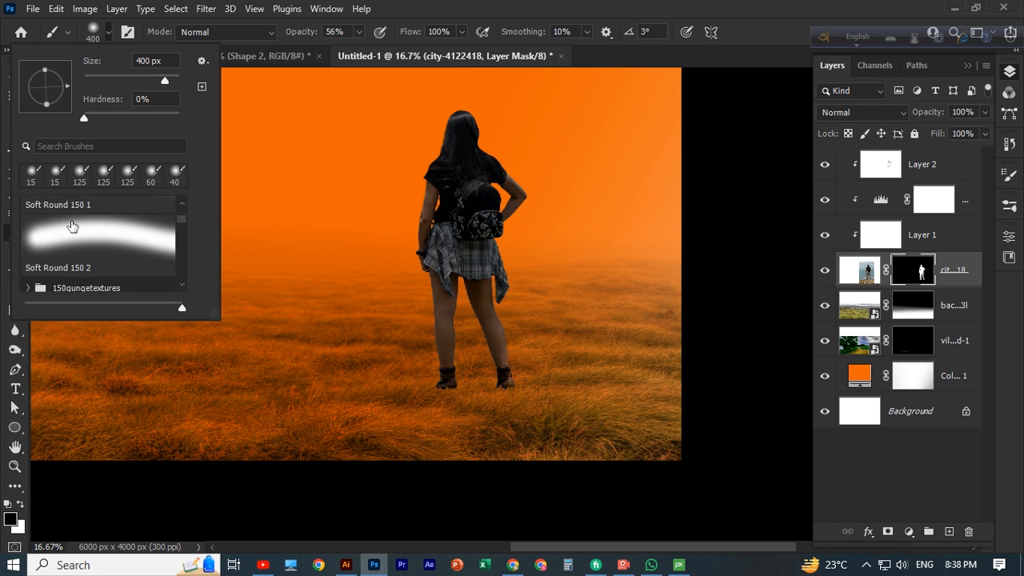
pyautogui.scroll(3, 104, 238)
pyautogui.click(30, 211)
pyautogui.moveTo(182, 214); pyautogui.dragTo(180, 293)
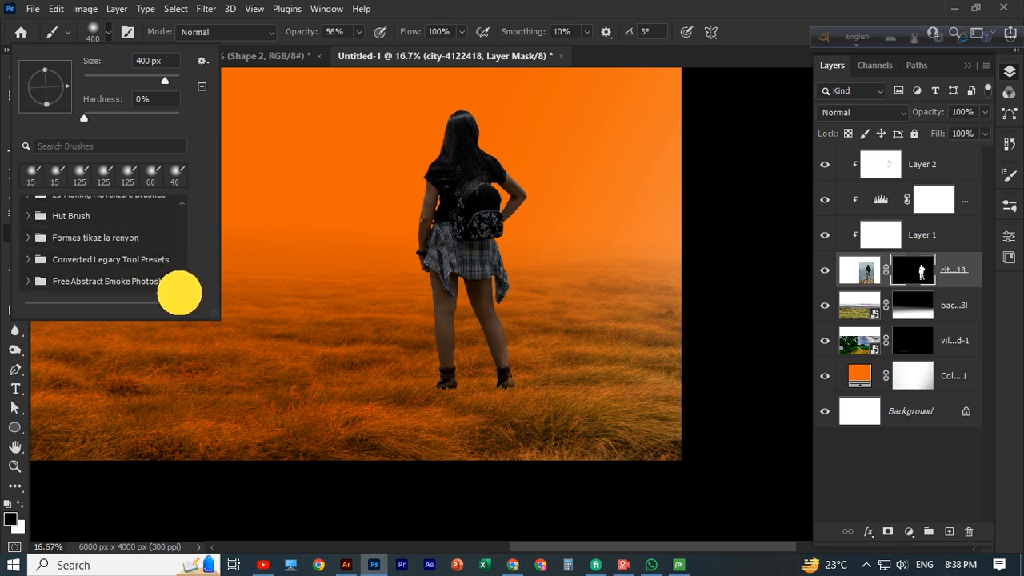
pyautogui.click(135, 33)
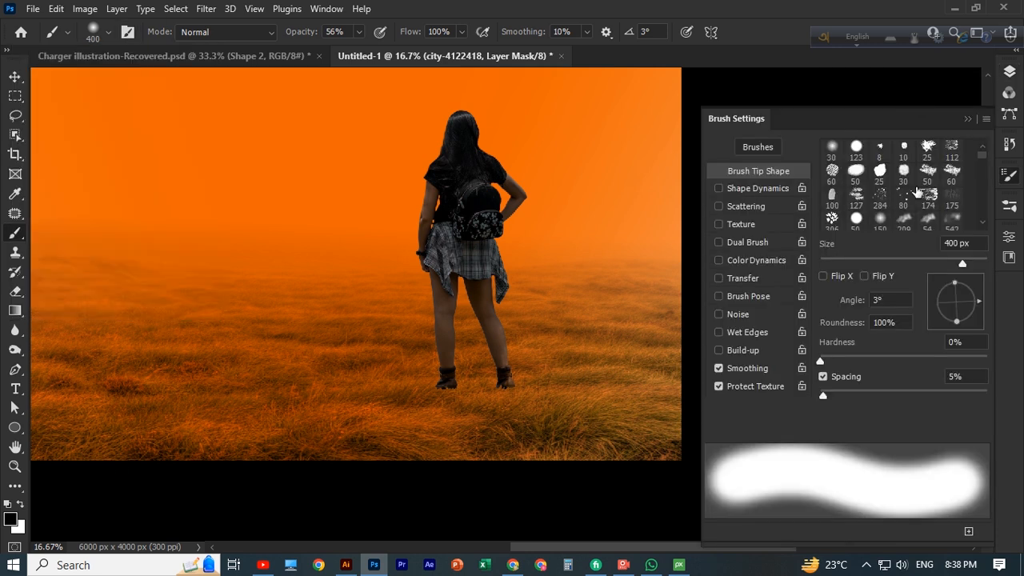
pyautogui.scroll(-5, 986, 192)
pyautogui.scroll(-8, 986, 192)
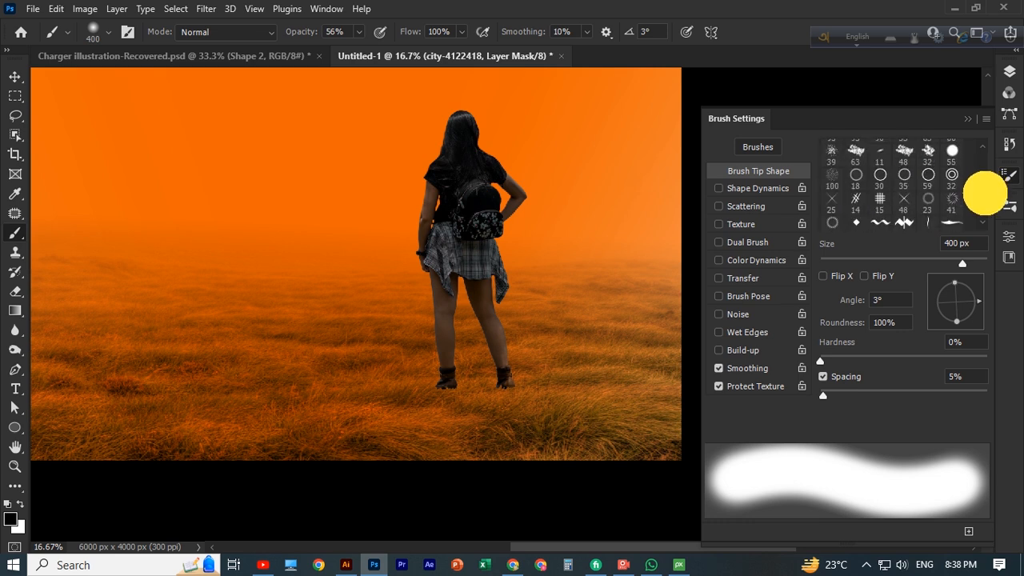
pyautogui.scroll(-10, 986, 196)
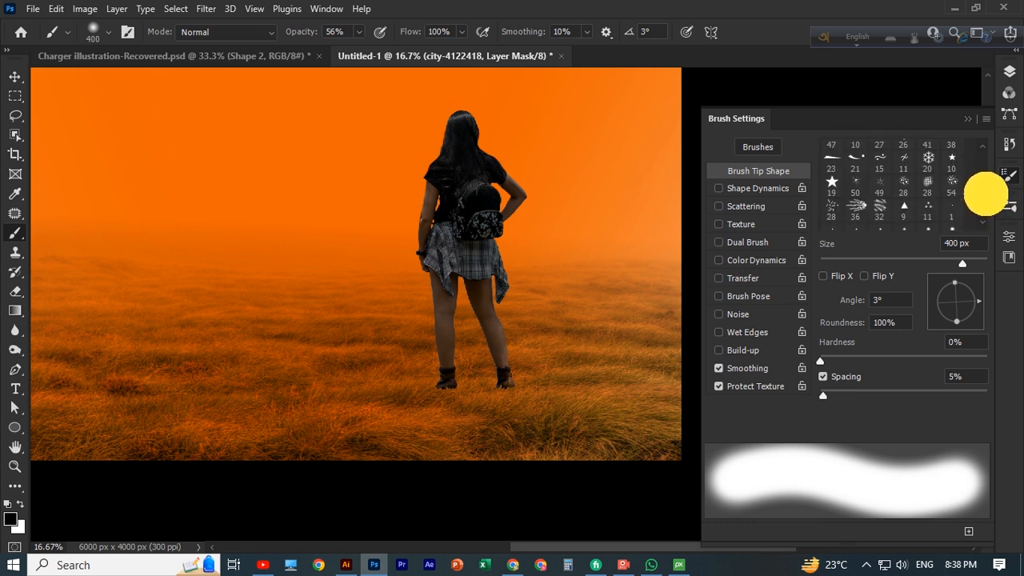
pyautogui.scroll(-4, 986, 192)
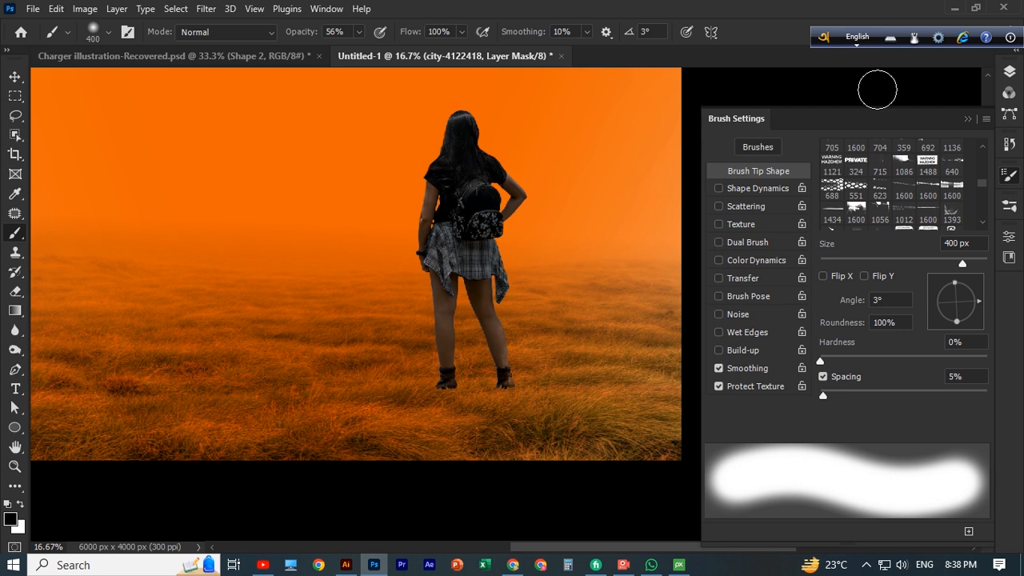
pyautogui.moveTo(874, 108); pyautogui.dragTo(873, 53)
pyautogui.scroll(-2, 920, 156)
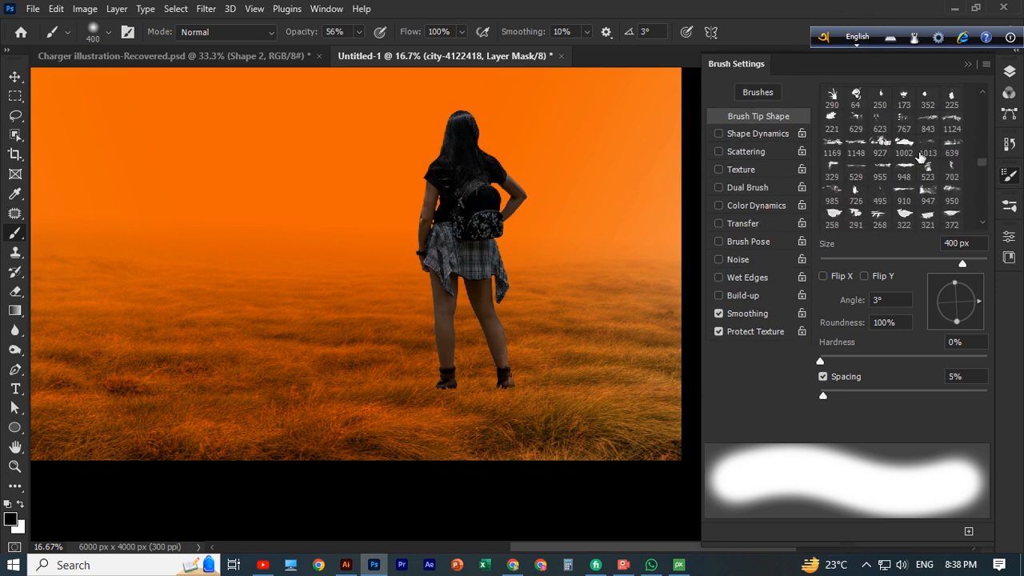
pyautogui.scroll(-8, 920, 156)
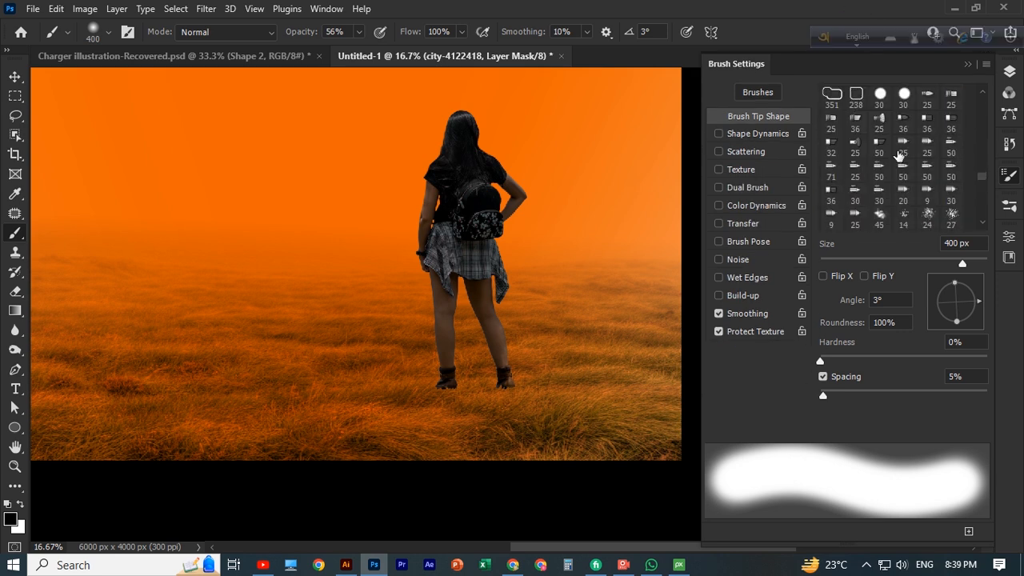
pyautogui.click(905, 173)
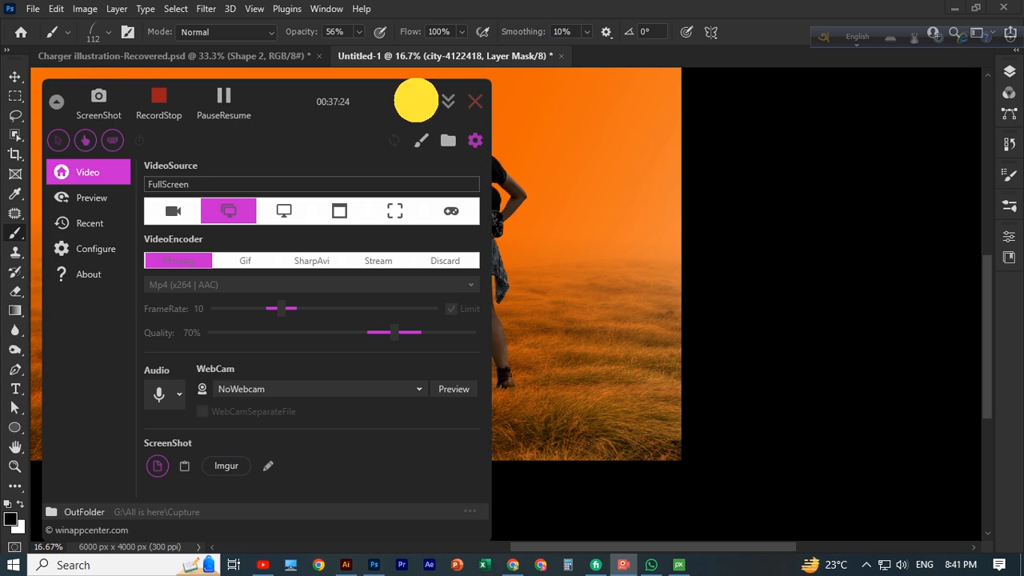
pyautogui.click(447, 99)
# Enlarge the grass brush to 165 px and mask the lower edges of both boots in black at 56% opacity
pyautogui.hotkey('ctrl', '+')
pyautogui.hotkey('ctrl', '+')
pyautogui.press(']')
pyautogui.moveTo(384, 486)
pyautogui.mouseDown()
pyautogui.moveTo(409, 484)
pyautogui.moveTo(372, 467)
pyautogui.moveTo(381, 494)
pyautogui.moveTo(365, 505)
pyautogui.moveTo(376, 481)
pyautogui.mouseUp()
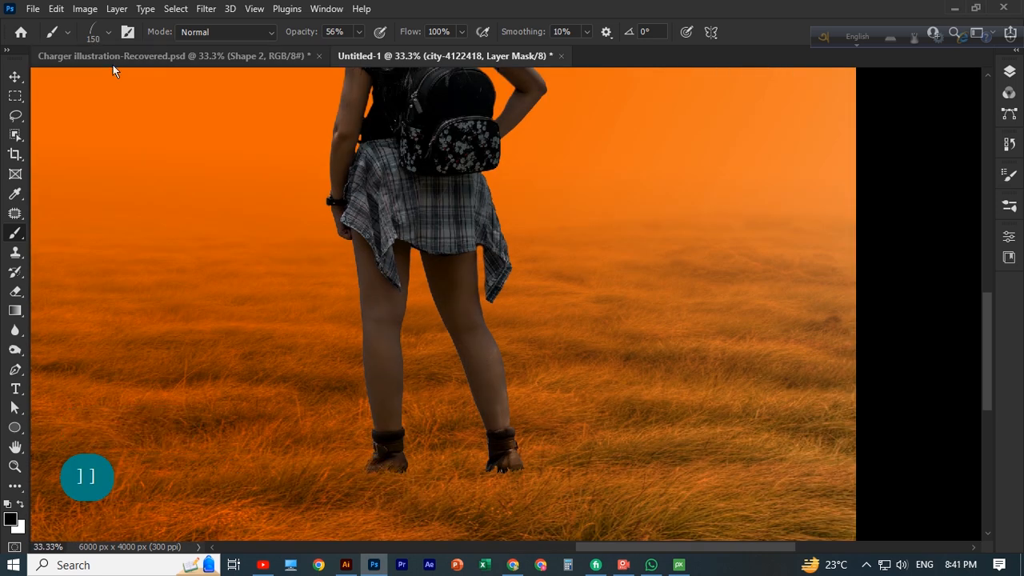
pyautogui.click(108, 32)
pyautogui.moveTo(144, 85); pyautogui.dragTo(148, 84)
pyautogui.moveTo(384, 472)
pyautogui.mouseDown()
pyautogui.moveTo(409, 471)
pyautogui.moveTo(405, 461)
pyautogui.moveTo(373, 484)
pyautogui.moveTo(534, 476)
pyautogui.moveTo(550, 454)
pyautogui.mouseUp()
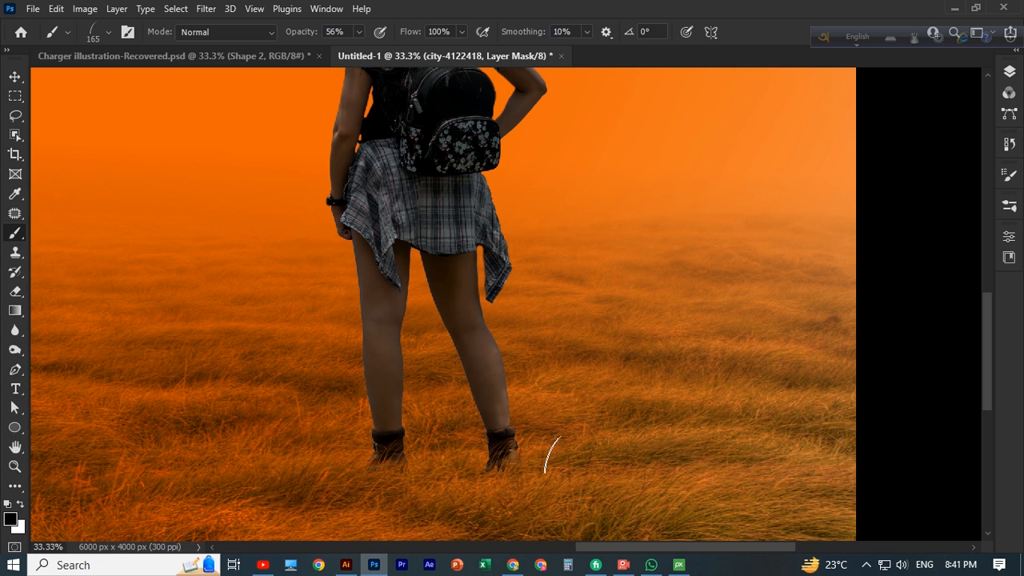
# Examine how the woman's boots sit in the grass within the whole composite
pyautogui.hotkey('ctrl', '-')
pyautogui.hotkey('ctrl', '-')
pyautogui.hotkey('ctrl', '-')
pyautogui.hotkey('ctrl', '-')
pyautogui.click(14, 77)
pyautogui.scroll(-1, 660, 364)
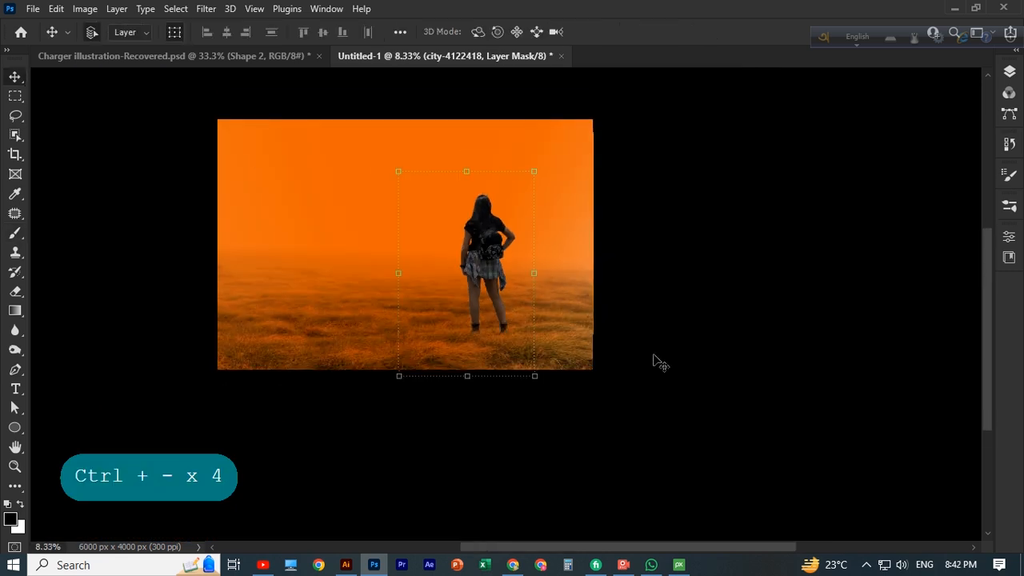
pyautogui.click(657, 361)
pyautogui.scroll(4, 640, 405)
pyautogui.hotkey('ctrl', '+')
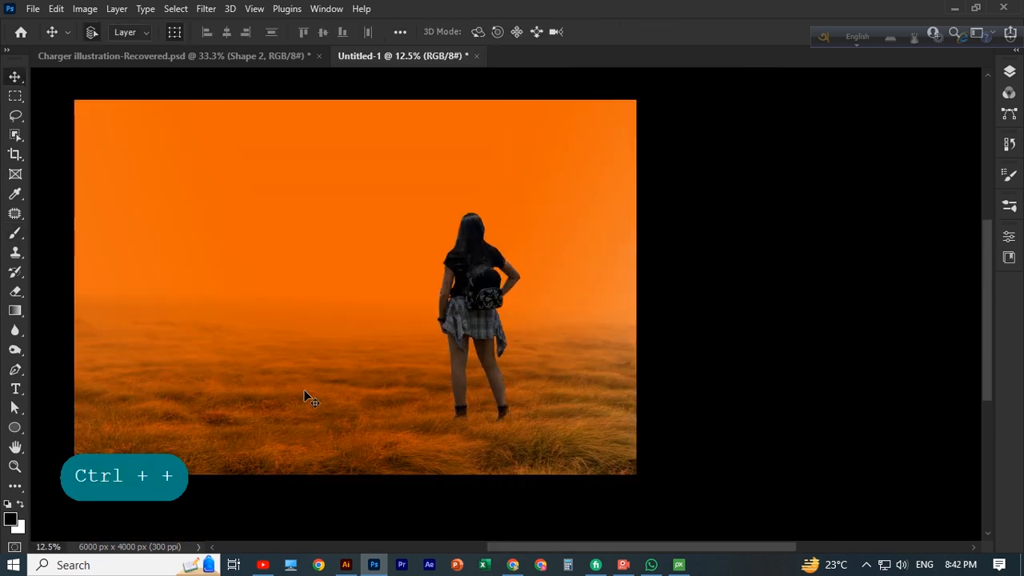
pyautogui.scroll(1, 320, 394)
pyautogui.scroll(-1, 324, 380)
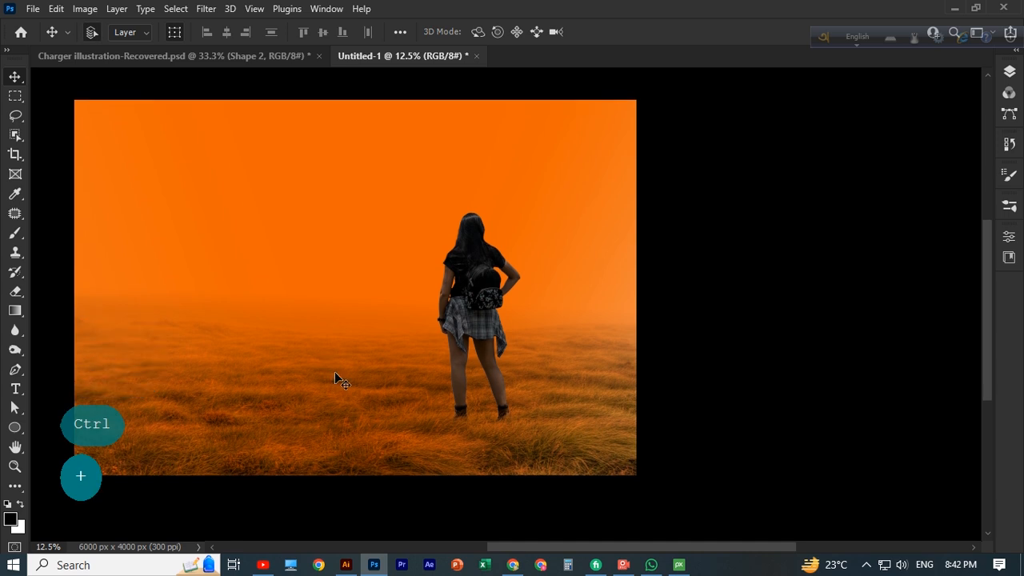
# Add a Hue/Saturation adjustment clipped to the background_stock_5 grassland layer
pyautogui.click(1009, 71)
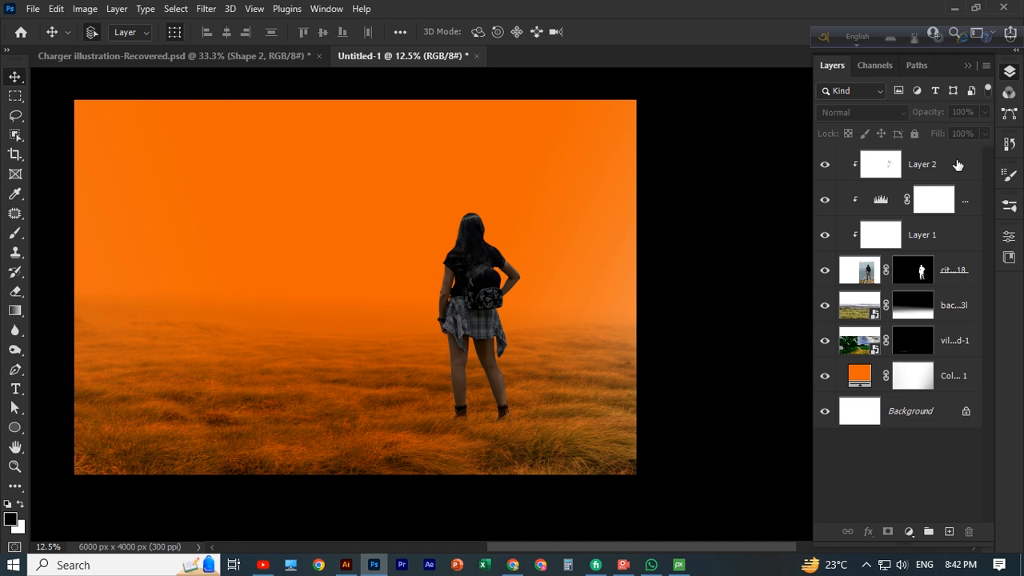
pyautogui.click(920, 272)
pyautogui.click(956, 170)
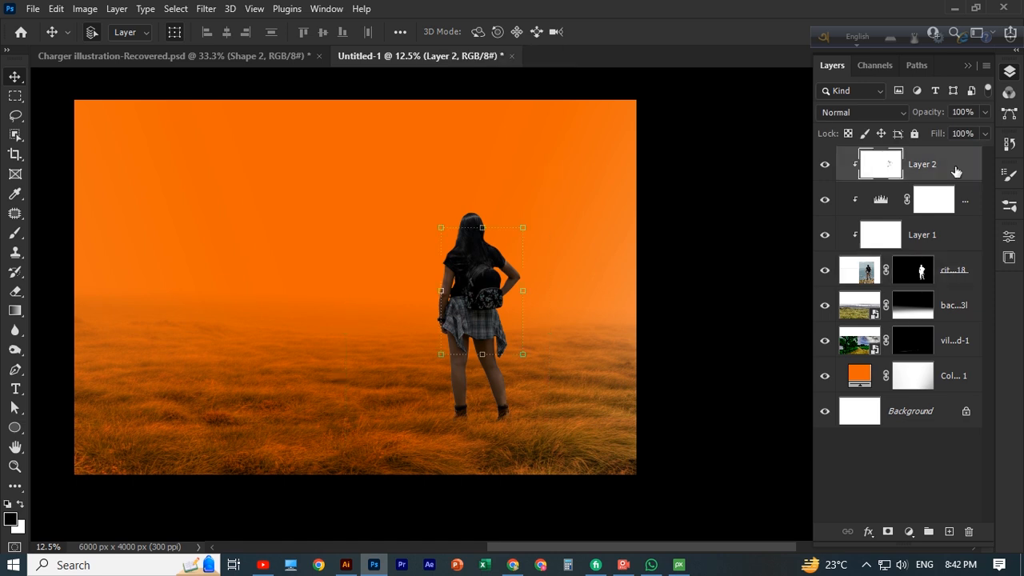
pyautogui.keyDown('ctrl'); pyautogui.click(286, 354); pyautogui.keyUp('ctrl')
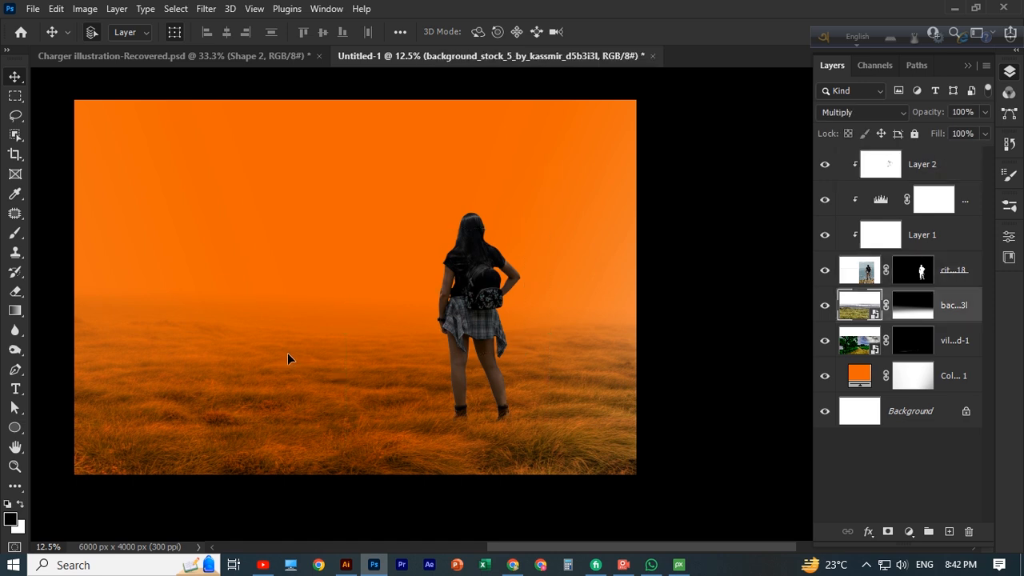
pyautogui.rightClick(858, 316)
pyautogui.press('Escape')
pyautogui.click(909, 532)
pyautogui.click(960, 392)
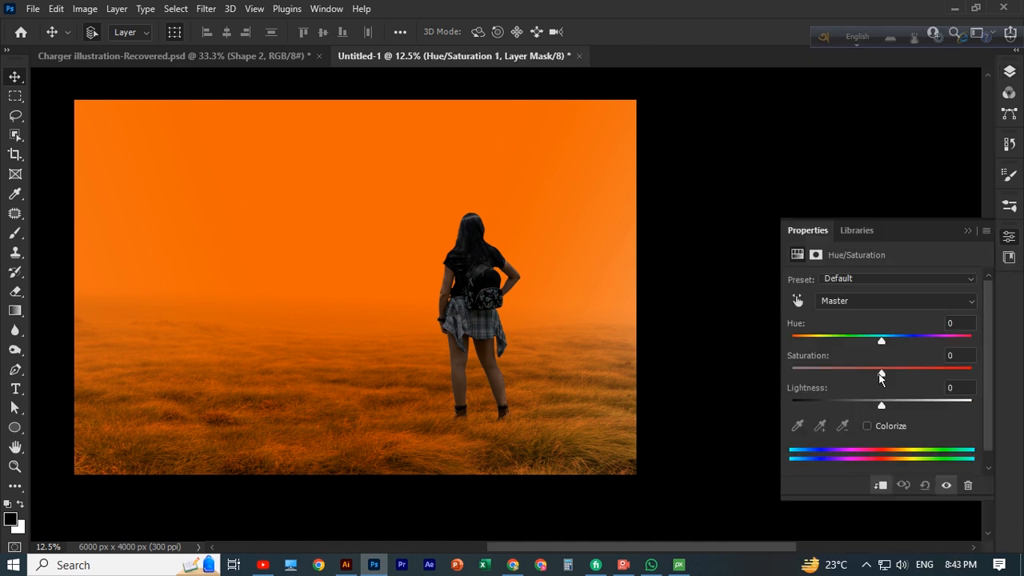
# Set the grassland adjustment's saturation to -32 and hue to +35
pyautogui.moveTo(880, 373); pyautogui.dragTo(719, 402)
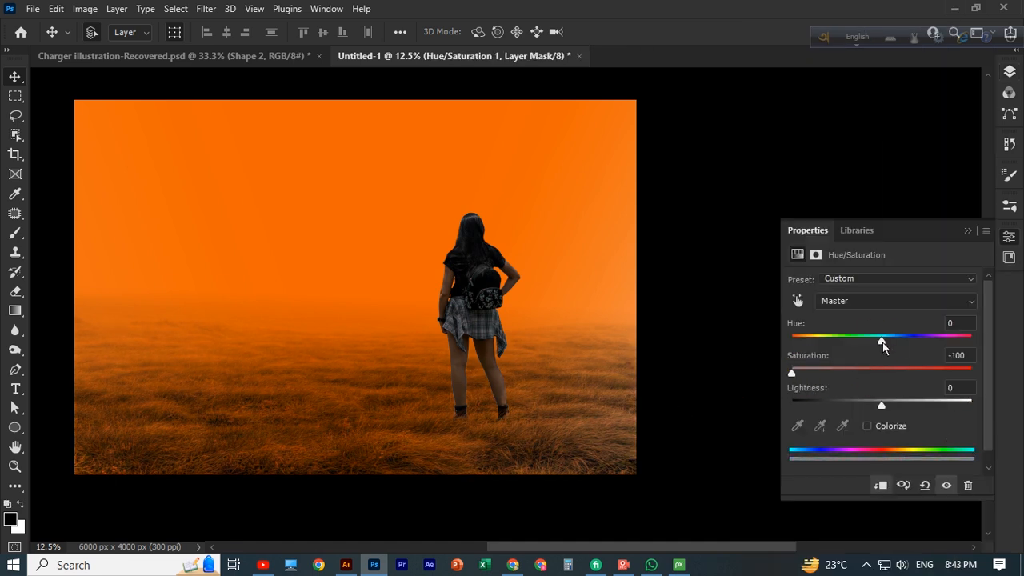
pyautogui.moveTo(882, 340); pyautogui.dragTo(858, 340)
pyautogui.moveTo(792, 373); pyautogui.dragTo(853, 373)
pyautogui.moveTo(859, 340); pyautogui.dragTo(913, 342)
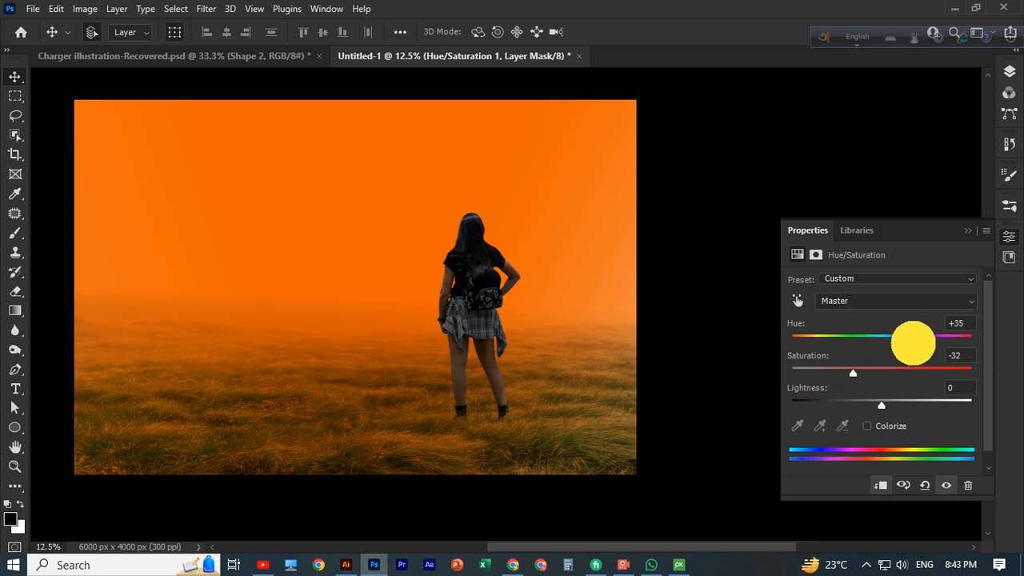
pyautogui.click(968, 230)
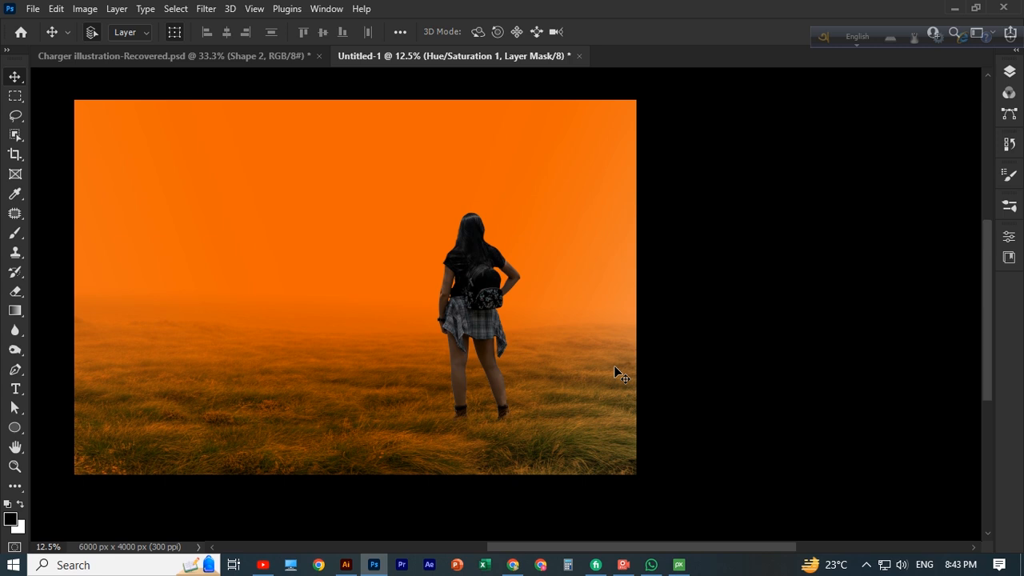
pyautogui.click(1010, 72)
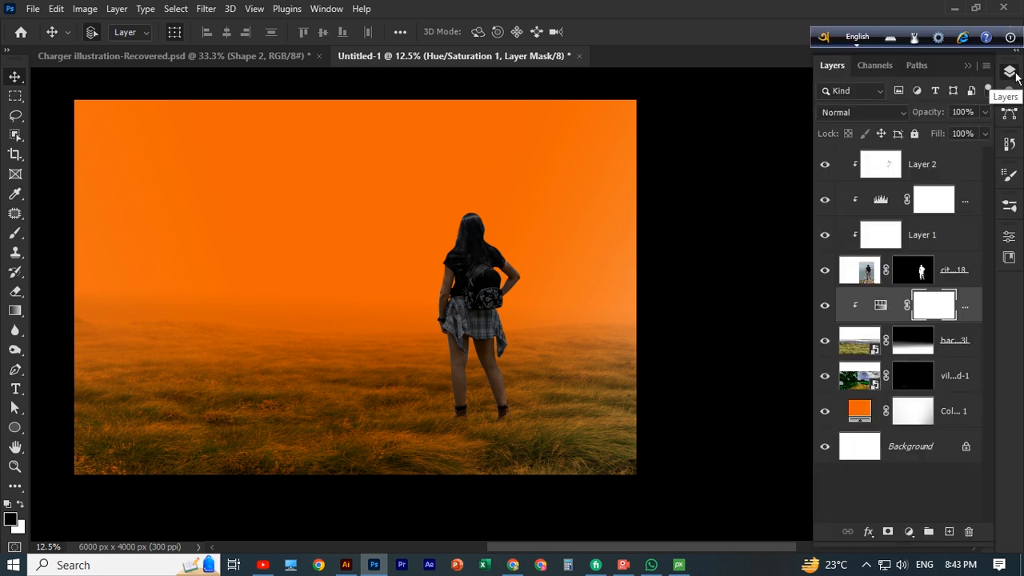
pyautogui.click(1015, 75)
pyautogui.scroll(1, 529, 394)
pyautogui.click(1009, 73)
pyautogui.click(968, 276)
pyautogui.click(954, 242)
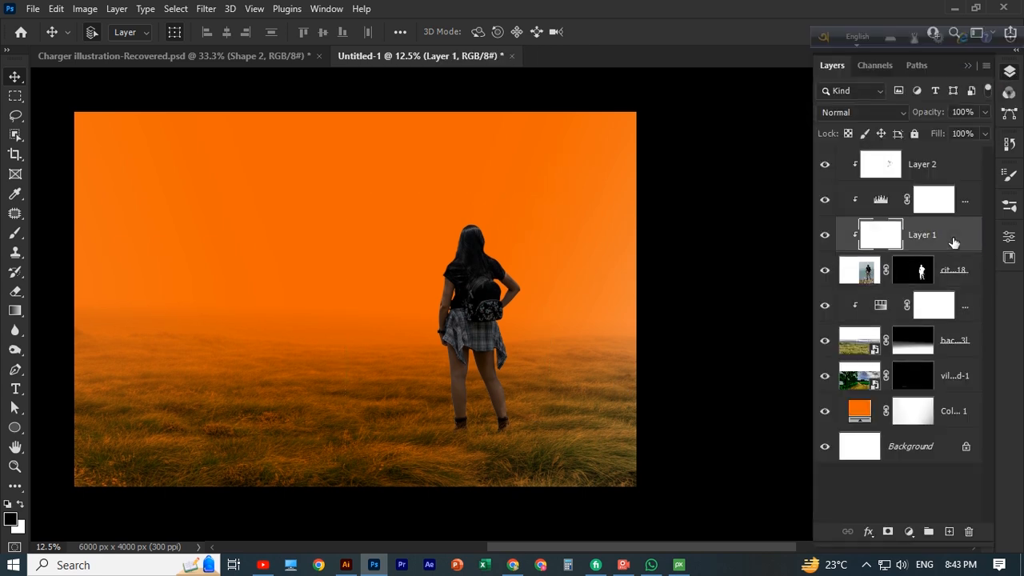
pyautogui.click(956, 280)
pyautogui.click(949, 531)
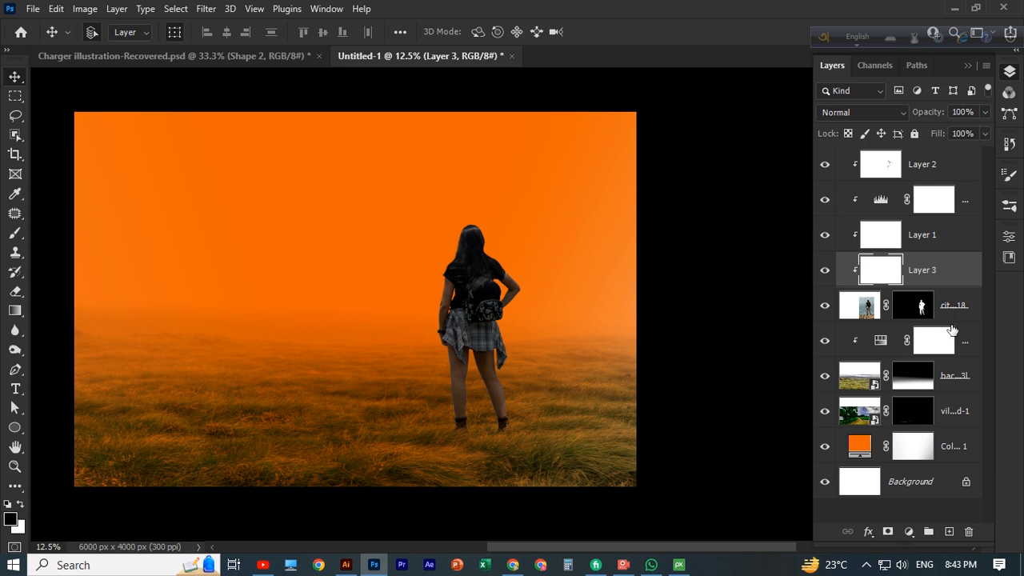
pyautogui.hotkey('ctrl', 'z')
# Add a Solid Color fill sampled from the orange sky, clipped to the woman above Layer 2
pyautogui.click(909, 531)
pyautogui.click(942, 270)
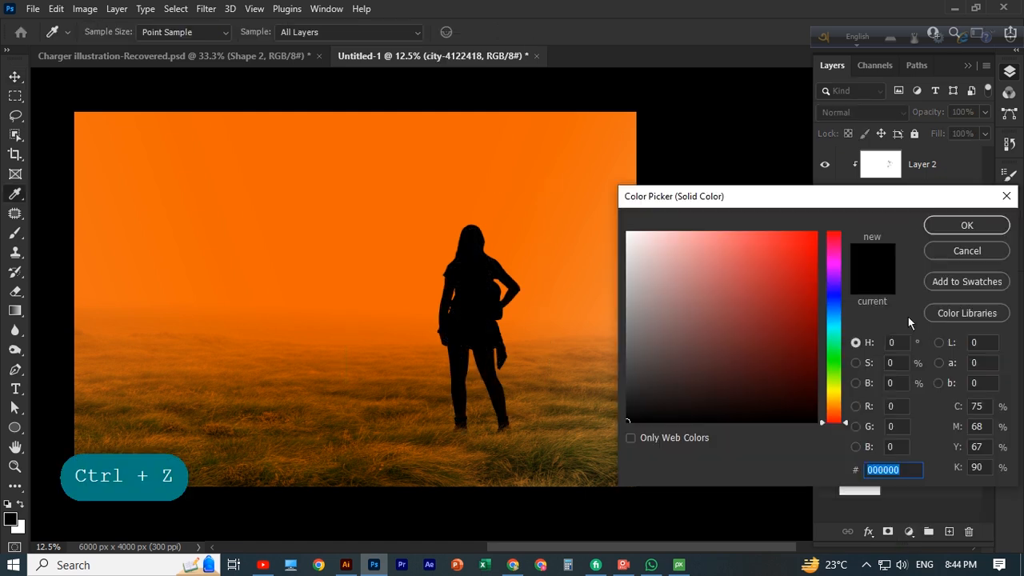
pyautogui.click(509, 157)
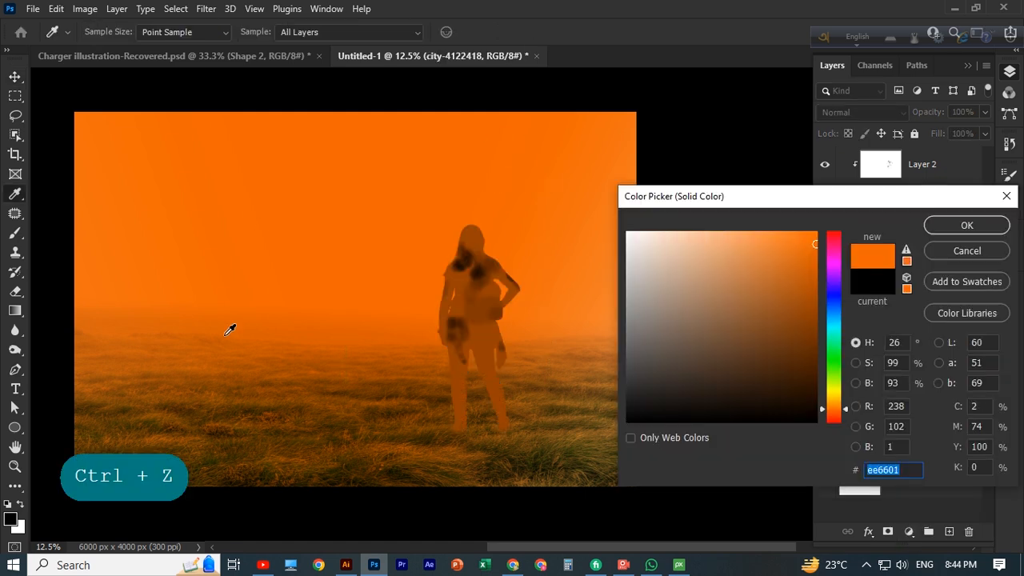
pyautogui.click(967, 226)
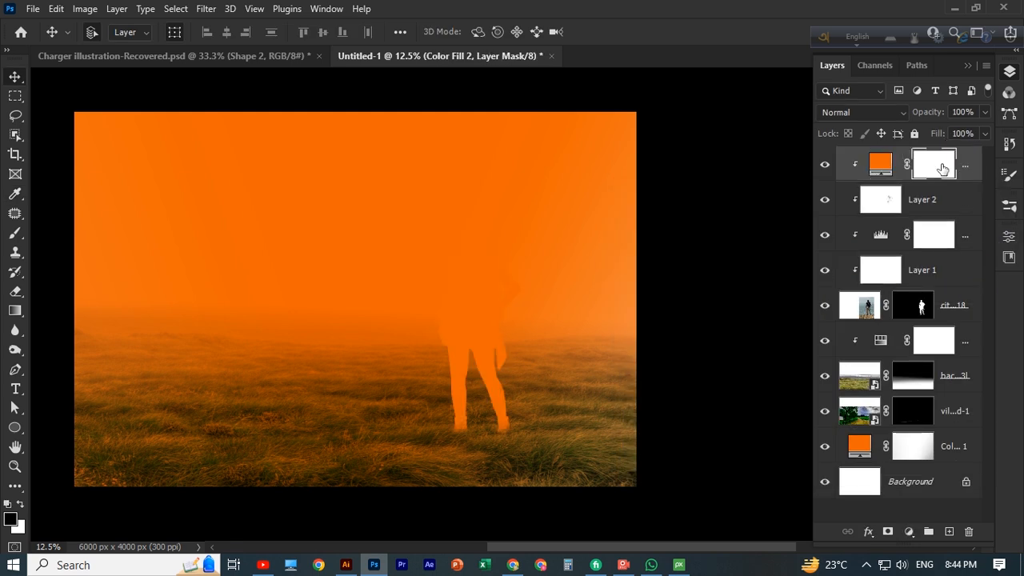
# Split the orange fill's Blend If black points to 0 / 255 for both This Layer and Underlying Layer, and target its mask
pyautogui.doubleClick(972, 180)
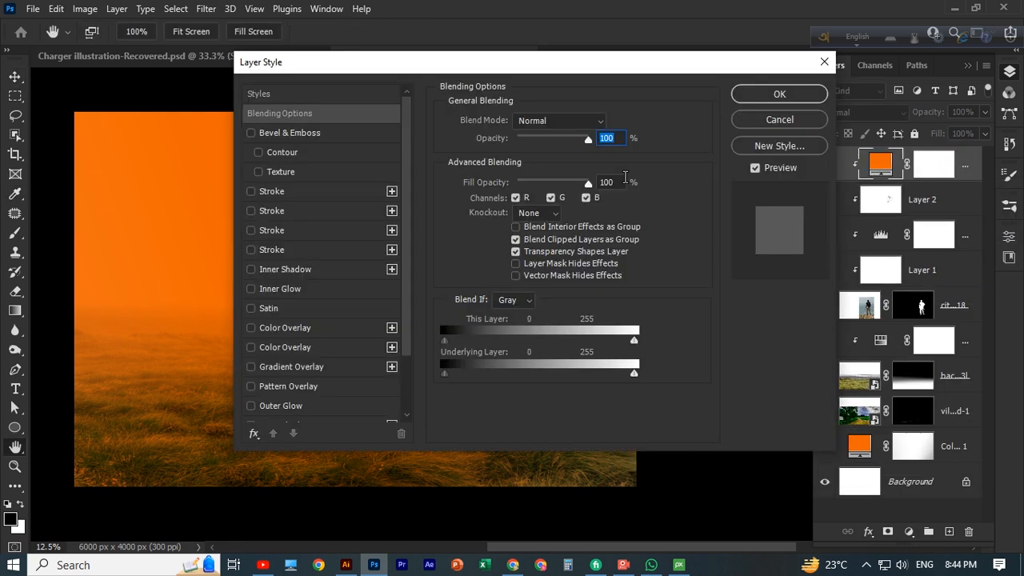
pyautogui.moveTo(729, 335); pyautogui.dragTo(919, 335)
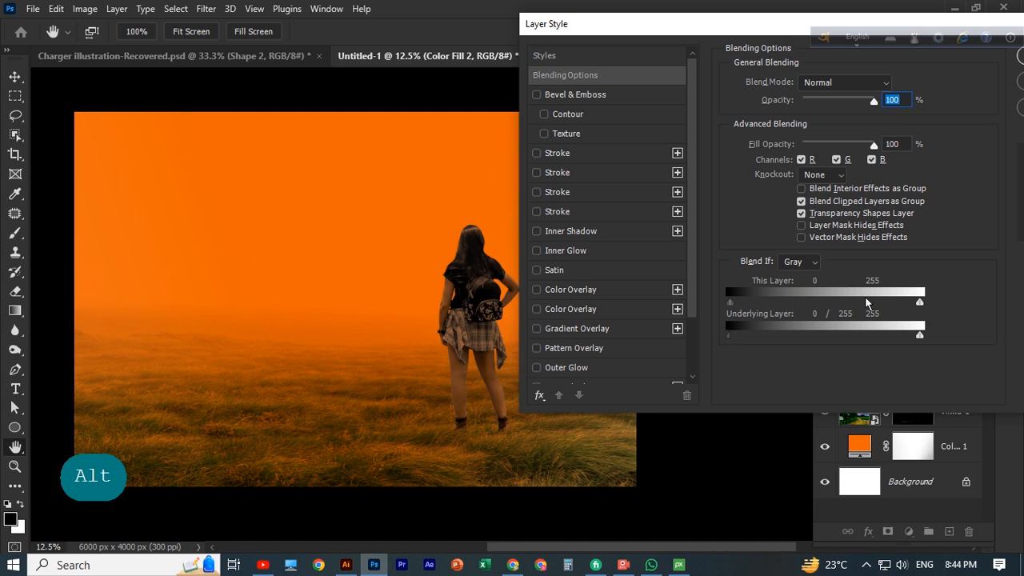
pyautogui.moveTo(729, 304); pyautogui.dragTo(933, 312)
pyautogui.moveTo(932, 25); pyautogui.dragTo(694, 101)
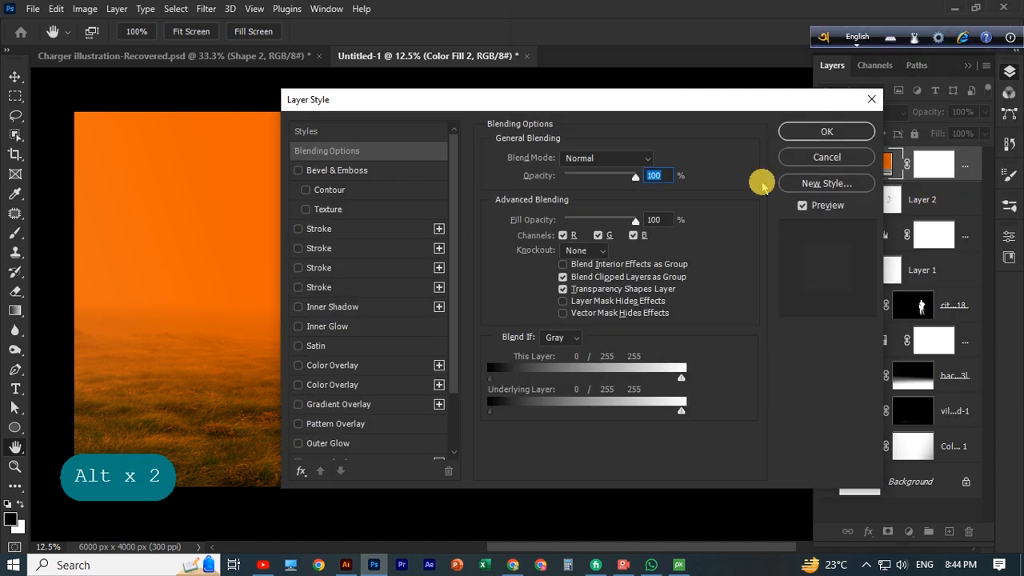
pyautogui.click(826, 132)
pyautogui.click(937, 167)
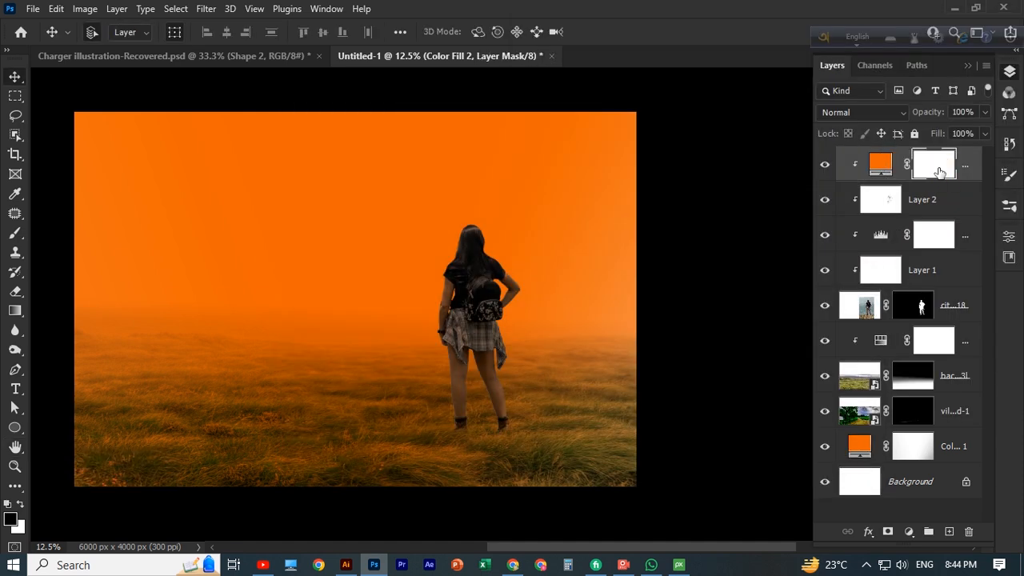
# Invert the orange fill's mask to black and choose the Soft Round 150 1 brush for painting on the woman
pyautogui.hotkey('ctrl', 'i')
pyautogui.hotkey('ctrl', '+')
pyautogui.hotkey('ctrl', '+')
pyautogui.hotkey('ctrl', '+')
pyautogui.click(18, 233)
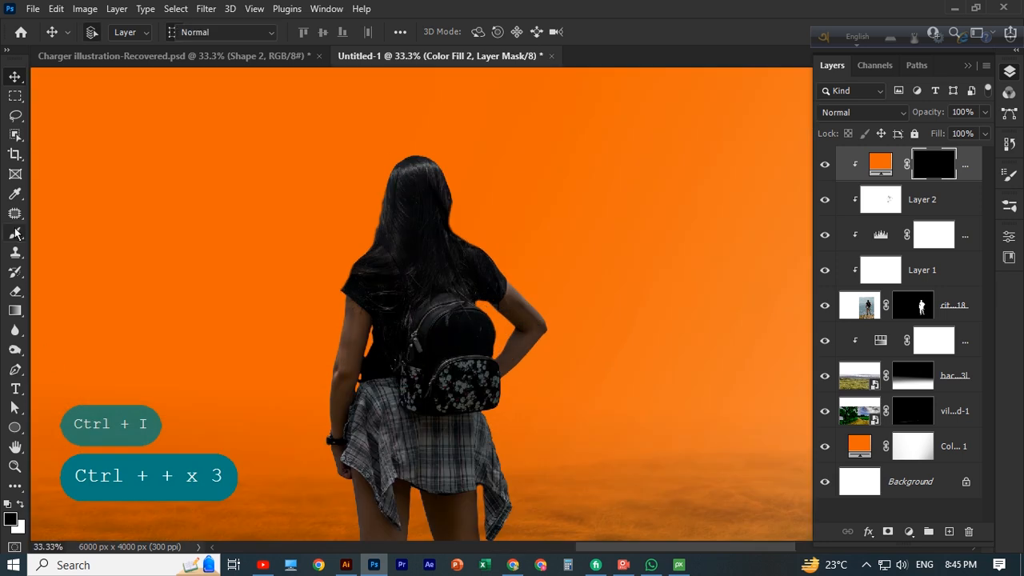
pyautogui.click(72, 233)
pyautogui.click(101, 36)
pyautogui.scroll(4, 99, 242)
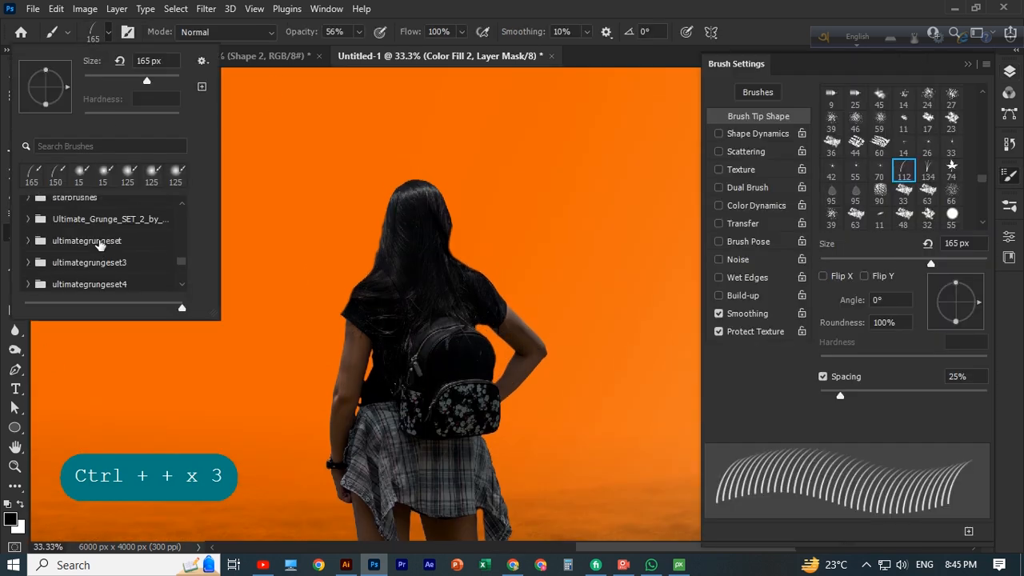
pyautogui.moveTo(181, 266)
pyautogui.mouseDown()
pyautogui.moveTo(187, 197)
pyautogui.moveTo(182, 218)
pyautogui.mouseUp()
pyautogui.click(76, 238)
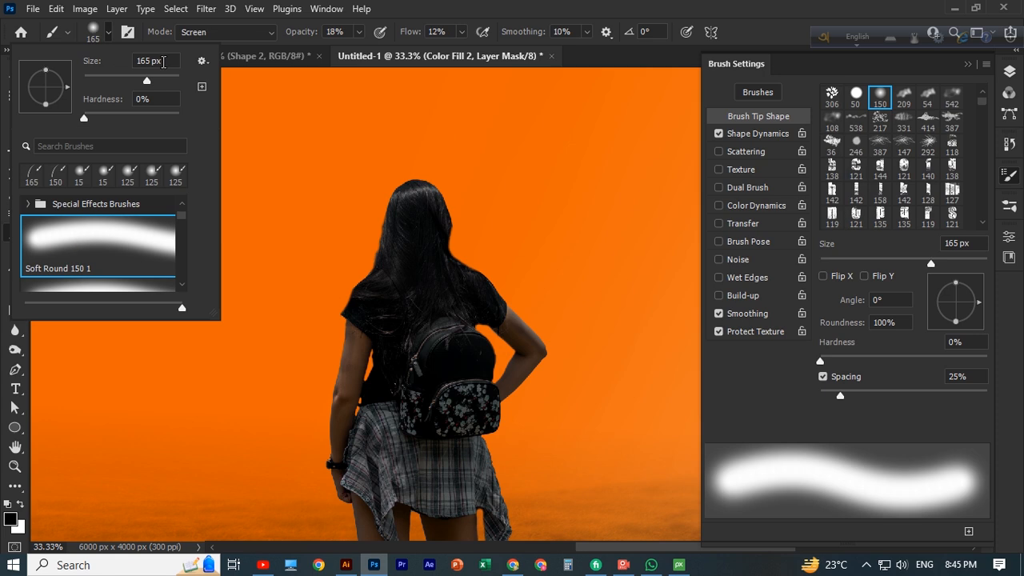
# Set the brush to Normal mode with opacity and flow at 100%
pyautogui.click(271, 32)
pyautogui.click(258, 48)
pyautogui.click(359, 33)
pyautogui.moveTo(360, 50); pyautogui.dragTo(534, 42)
pyautogui.click(462, 33)
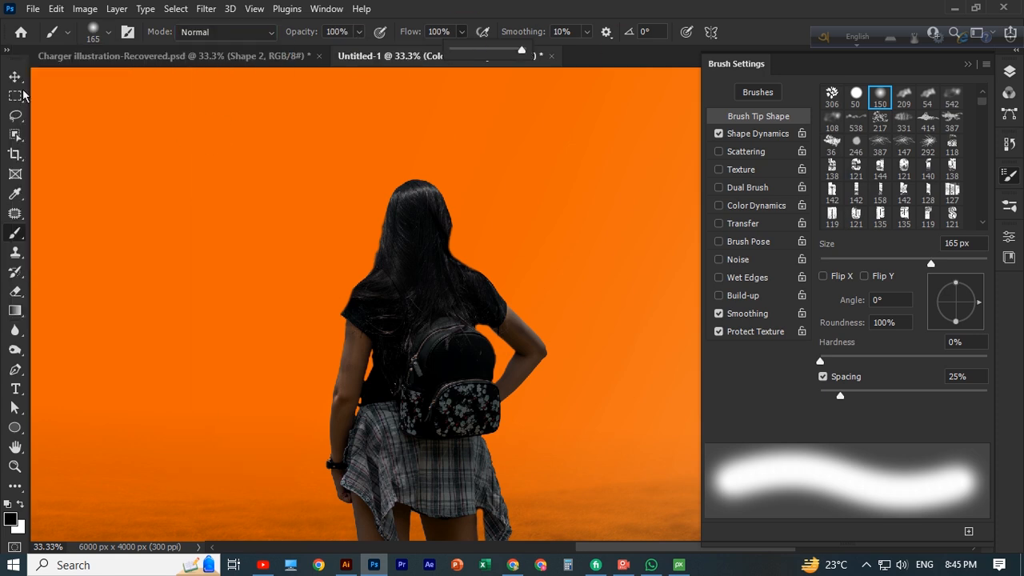
pyautogui.press('F5')
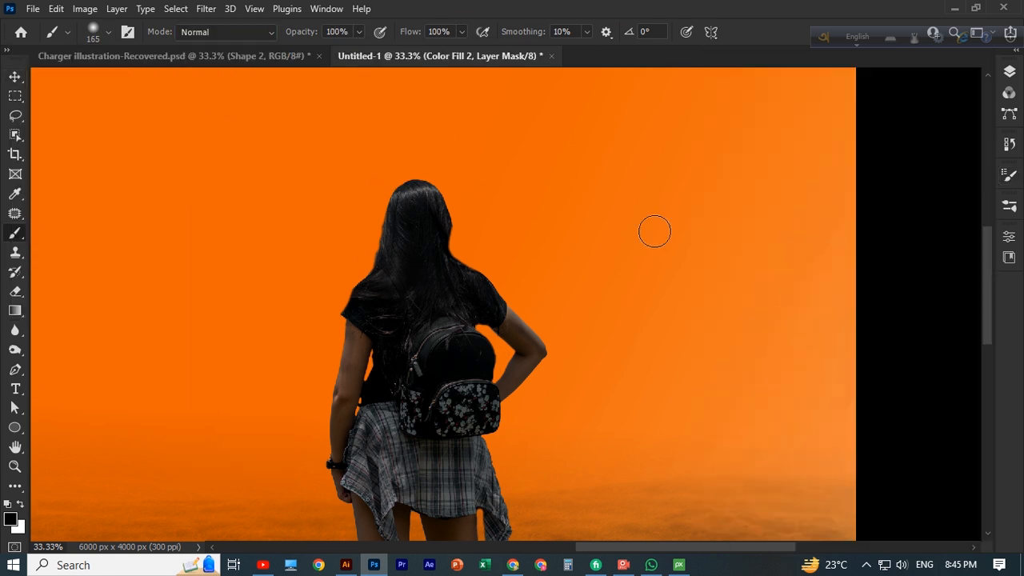
pyautogui.press('F7')
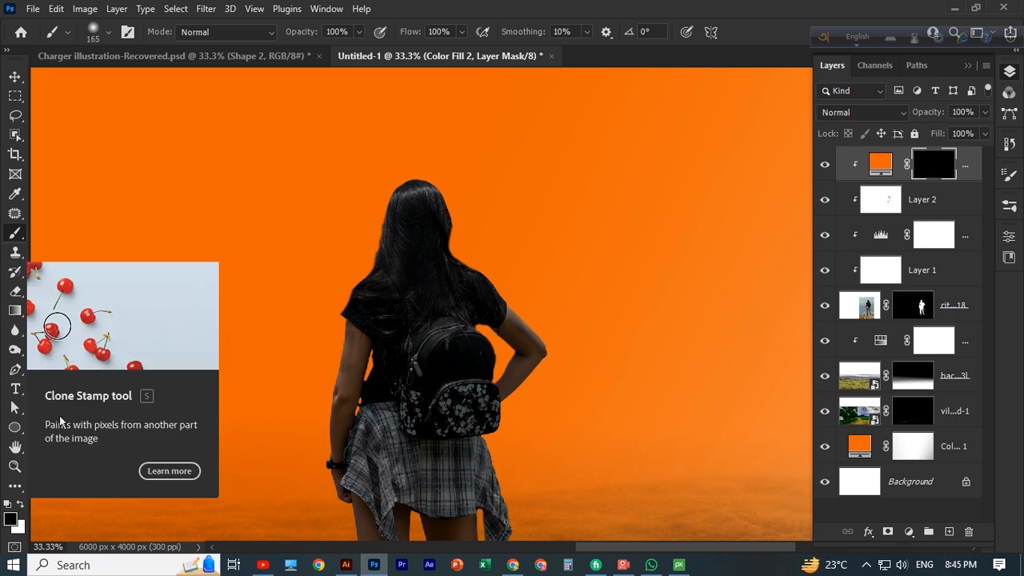
# Paint white on the orange fill's mask along the left side of the woman's hair, her left shoulder and her straight arm
pyautogui.press('x')
pyautogui.click(365, 237)
pyautogui.hotkey('ctrl', '+')
pyautogui.moveTo(390, 222)
pyautogui.mouseDown()
pyautogui.moveTo(408, 324)
pyautogui.moveTo(389, 231)
pyautogui.moveTo(311, 333)
pyautogui.mouseUp()
pyautogui.moveTo(348, 297)
pyautogui.mouseDown()
pyautogui.moveTo(318, 279)
pyautogui.moveTo(326, 318)
pyautogui.mouseUp()
pyautogui.scroll(-1, 328, 312)
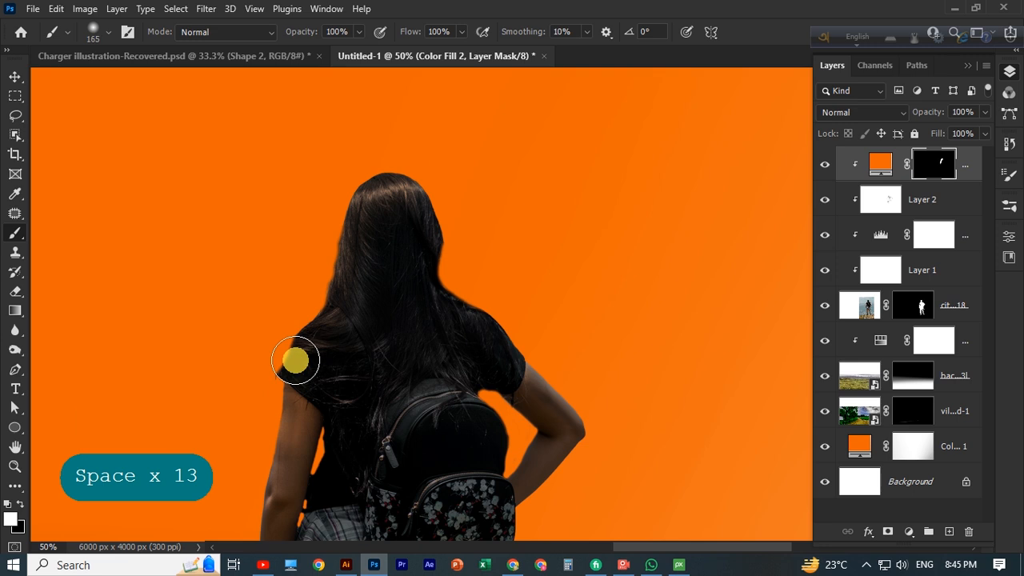
pyautogui.scroll(-1, 352, 348)
pyautogui.scroll(-2, 353, 329)
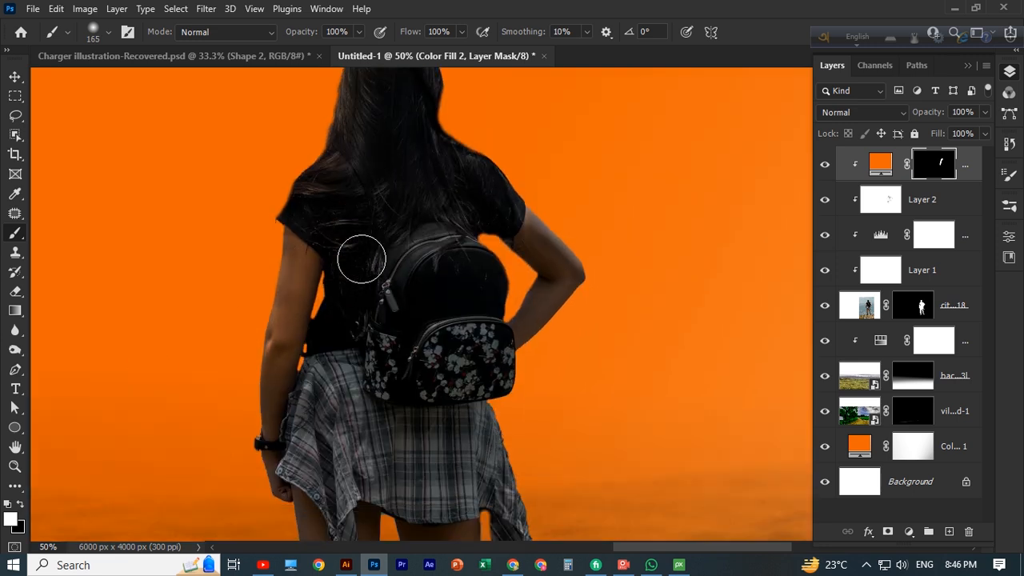
pyautogui.moveTo(251, 392)
pyautogui.mouseDown()
pyautogui.moveTo(254, 503)
pyautogui.moveTo(246, 410)
pyautogui.mouseUp()
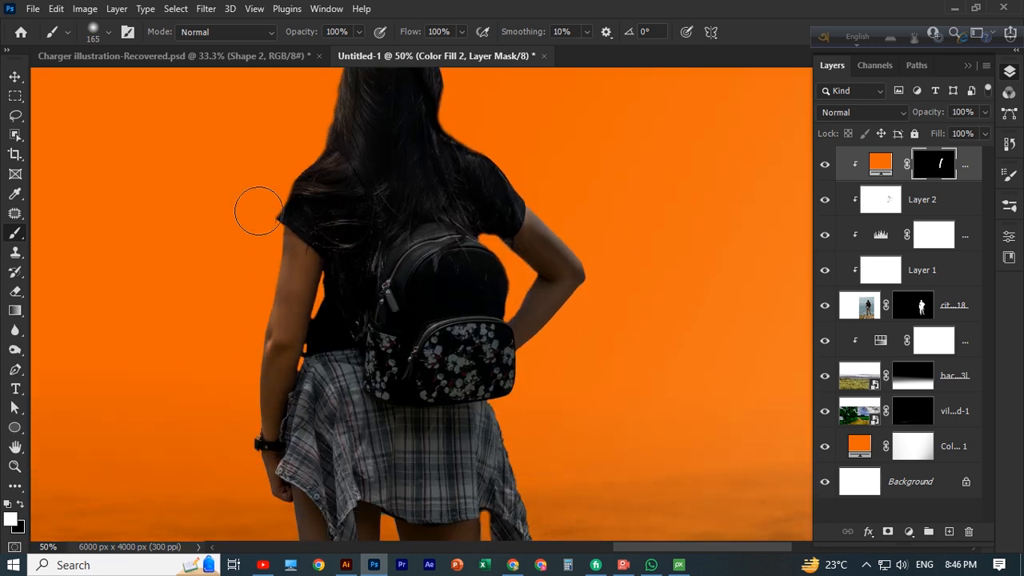
# Reveal the orange fill with white mask strokes over the right side of the woman's hair, her right shoulder and her bent arm
pyautogui.scroll(3, 251, 407)
pyautogui.moveTo(407, 184)
pyautogui.mouseDown()
pyautogui.moveTo(473, 327)
pyautogui.moveTo(633, 452)
pyautogui.mouseUp()
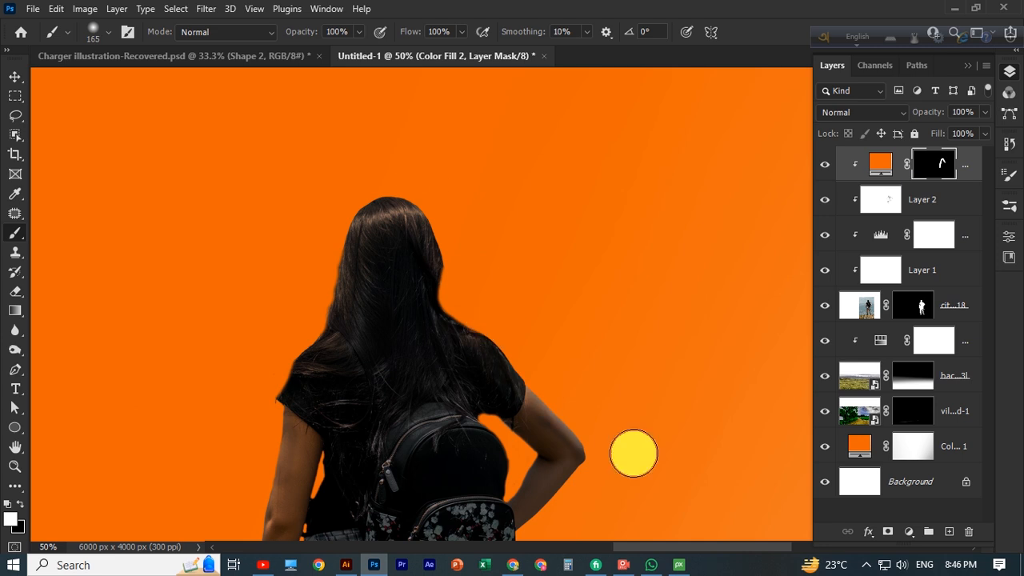
pyautogui.scroll(-1, 633, 453)
pyautogui.moveTo(581, 378); pyautogui.dragTo(575, 379)
pyautogui.moveTo(555, 376)
pyautogui.mouseDown()
pyautogui.moveTo(557, 399)
pyautogui.moveTo(608, 416)
pyautogui.mouseUp()
pyautogui.moveTo(506, 318); pyautogui.dragTo(507, 319)
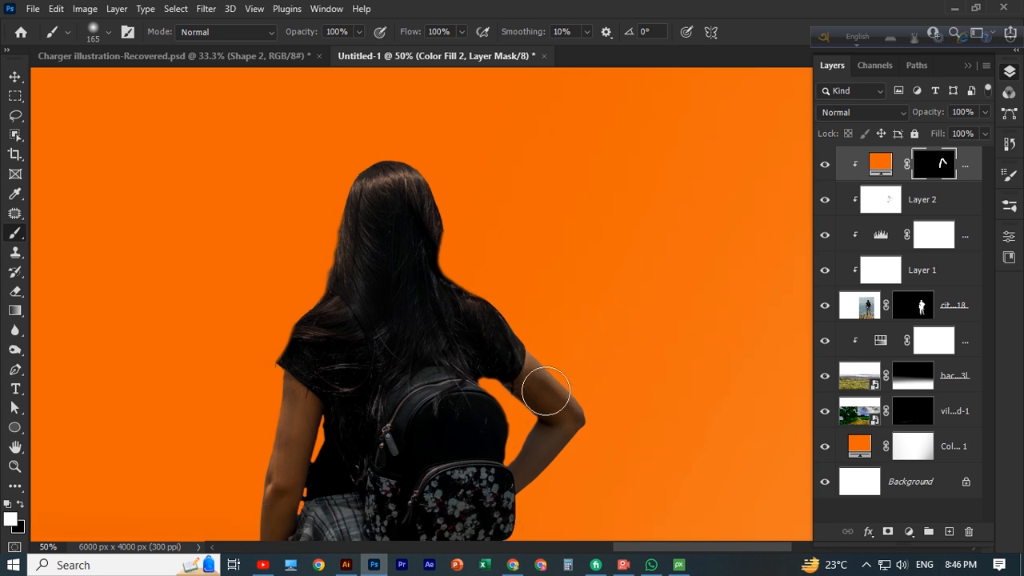
pyautogui.moveTo(562, 404); pyautogui.dragTo(436, 236)
# Paint white on the orange fill's mask over the backpack, the plaid shirt around the waist, the legs and the boots
pyautogui.moveTo(241, 240); pyautogui.dragTo(337, 230)
pyautogui.moveTo(235, 123); pyautogui.dragTo(237, 176)
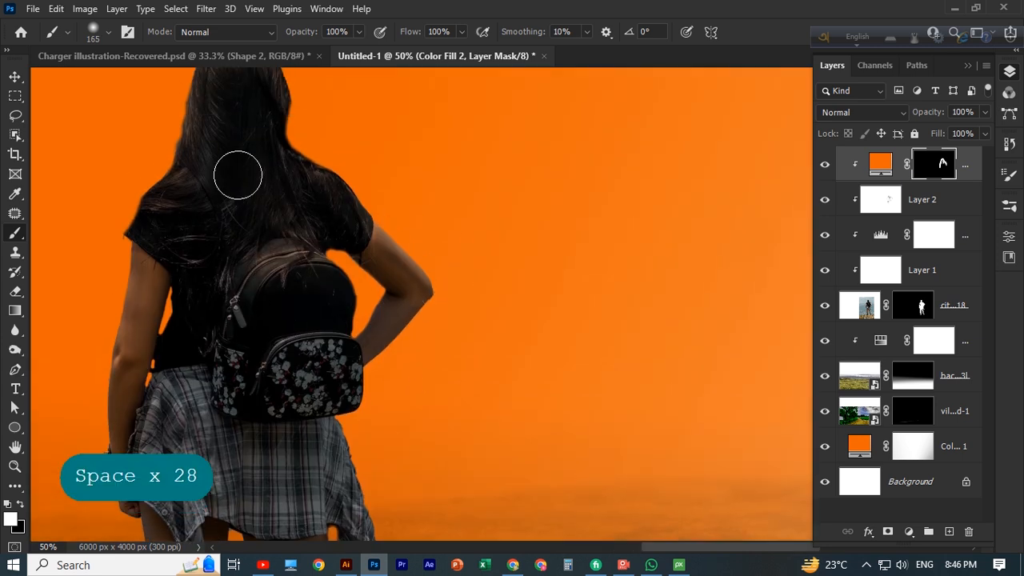
pyautogui.scroll(-2, 242, 388)
pyautogui.click(353, 389)
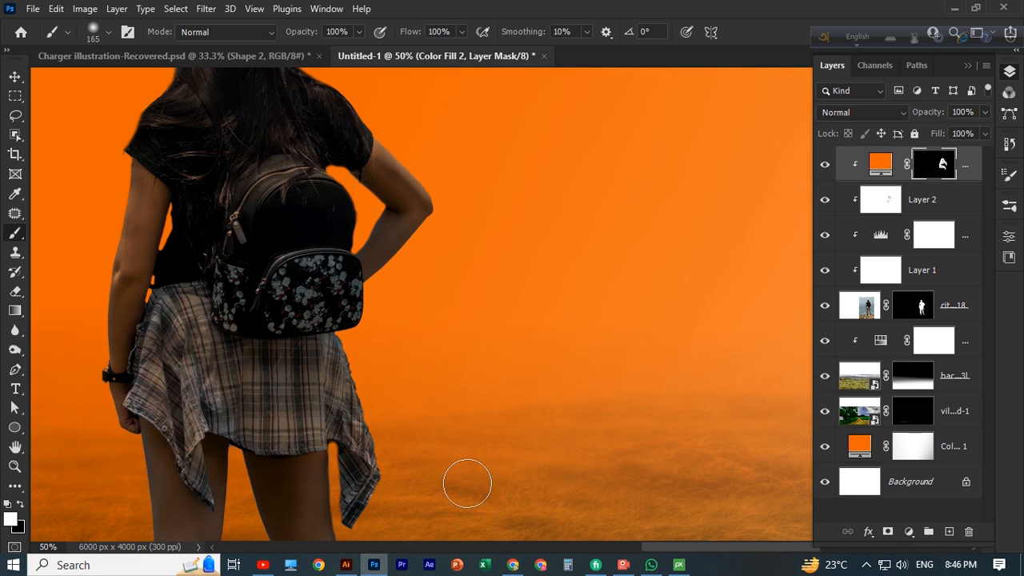
pyautogui.scroll(-5, 467, 483)
pyautogui.scroll(-1, 426, 438)
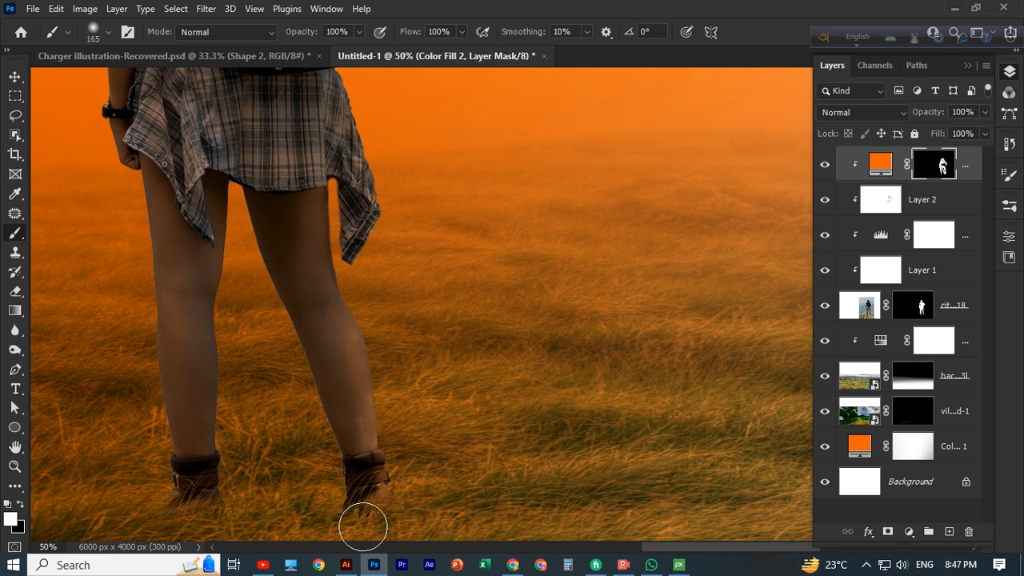
# Change the orange fill's Blend If black points to 0 / 128 for This Layer and 0 / 185 for Underlying Layer
pyautogui.scroll(3, 362, 525)
pyautogui.hotkey('ctrl', '-')
pyautogui.hotkey('ctrl', '-')
pyautogui.hotkey('ctrl', '-')
pyautogui.hotkey('ctrl', '-')
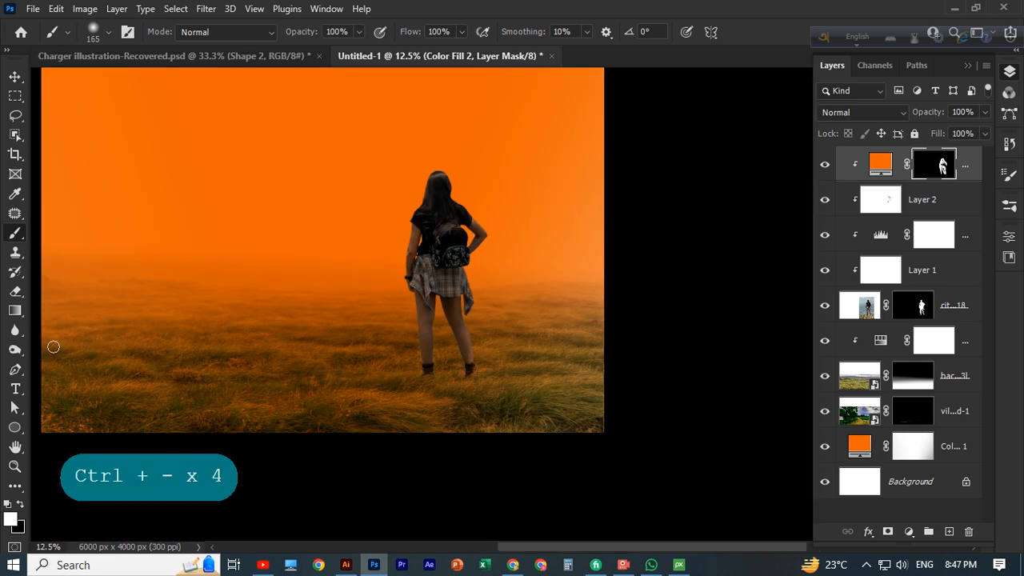
pyautogui.doubleClick(969, 163)
pyautogui.moveTo(677, 105); pyautogui.dragTo(814, 66)
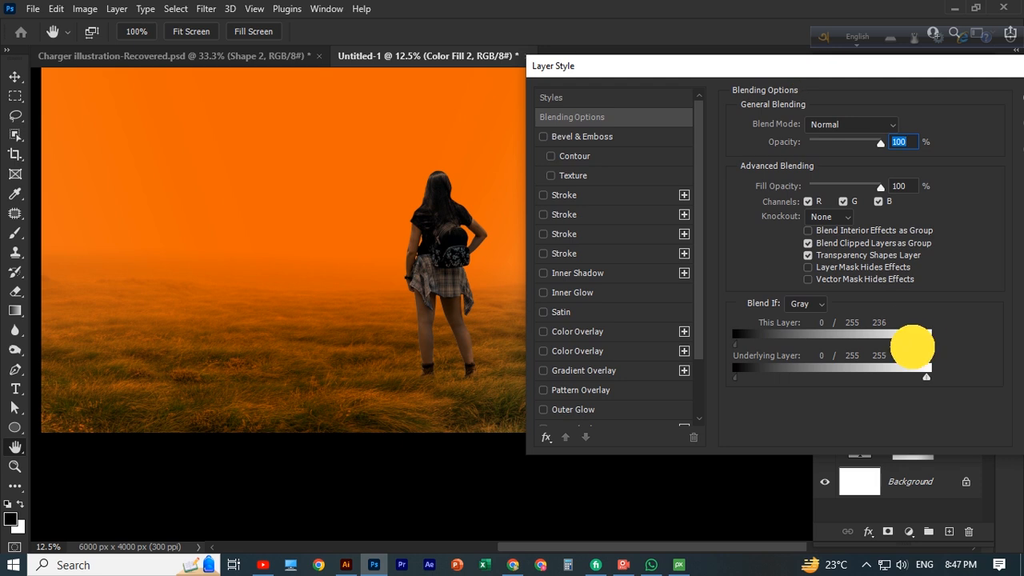
pyautogui.moveTo(913, 346); pyautogui.dragTo(832, 348)
pyautogui.moveTo(913, 381); pyautogui.dragTo(840, 387)
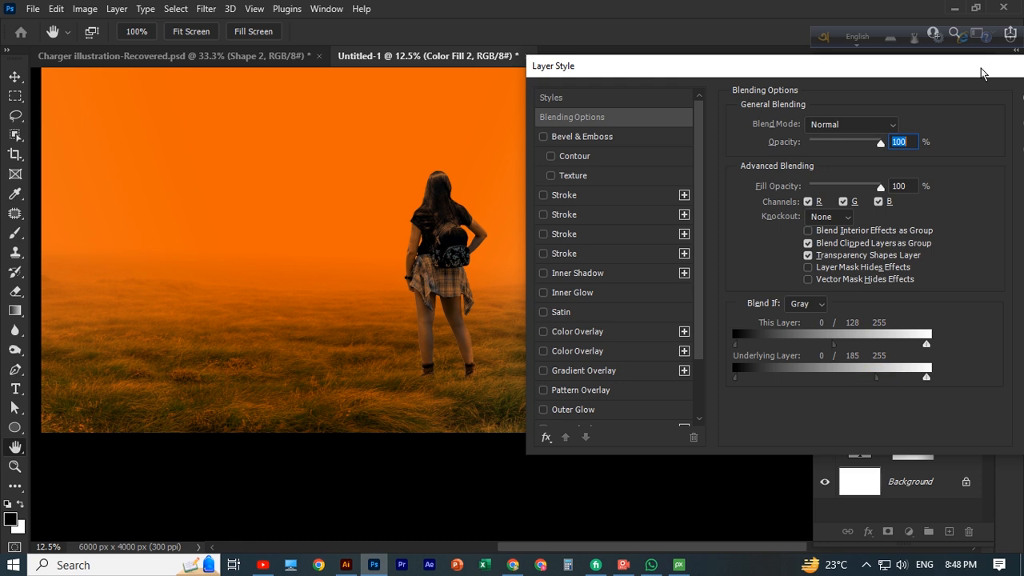
pyautogui.moveTo(982, 73); pyautogui.dragTo(832, 73)
# Try to darken the woman's straight arm by painting black on the orange fill's mask at full opacity
pyautogui.hotkey('ctrl', '+')
pyautogui.hotkey('ctrl', '+')
pyautogui.hotkey('ctrl', '+')
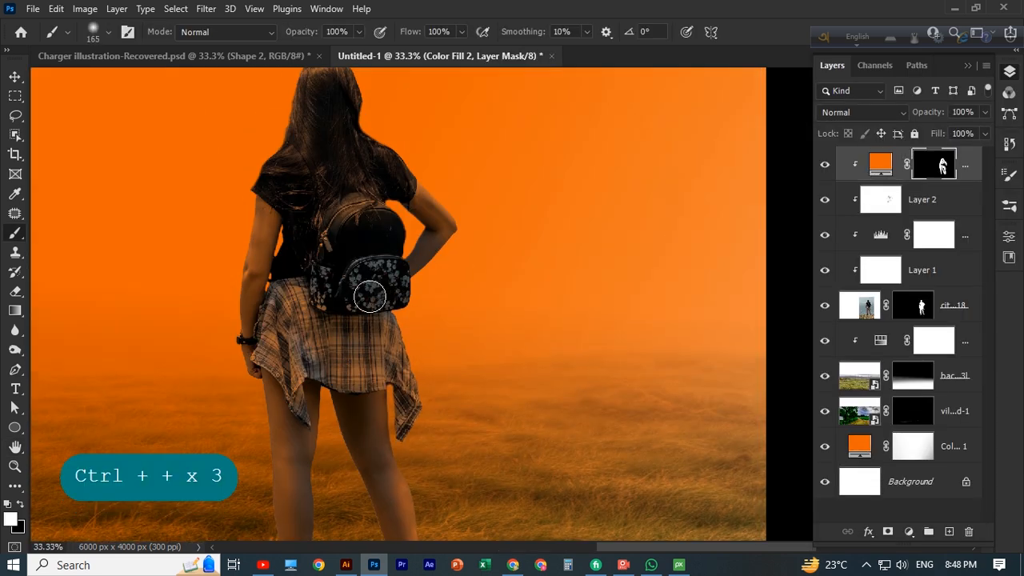
pyautogui.scroll(2, 370, 297)
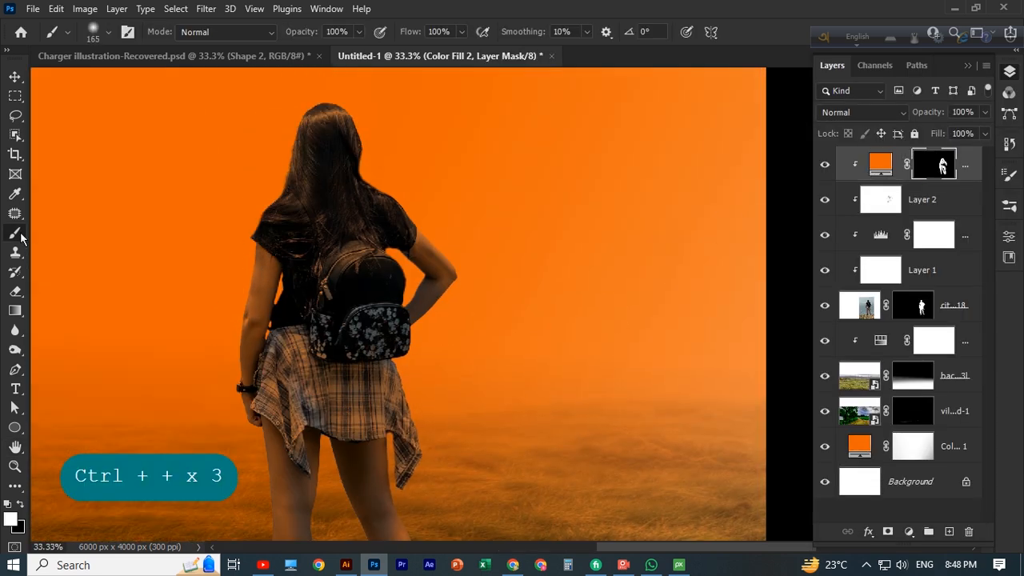
pyautogui.moveTo(259, 279); pyautogui.dragTo(245, 349)
pyautogui.scroll(-2, 276, 352)
pyautogui.press('x')
pyautogui.moveTo(252, 271); pyautogui.dragTo(252, 310)
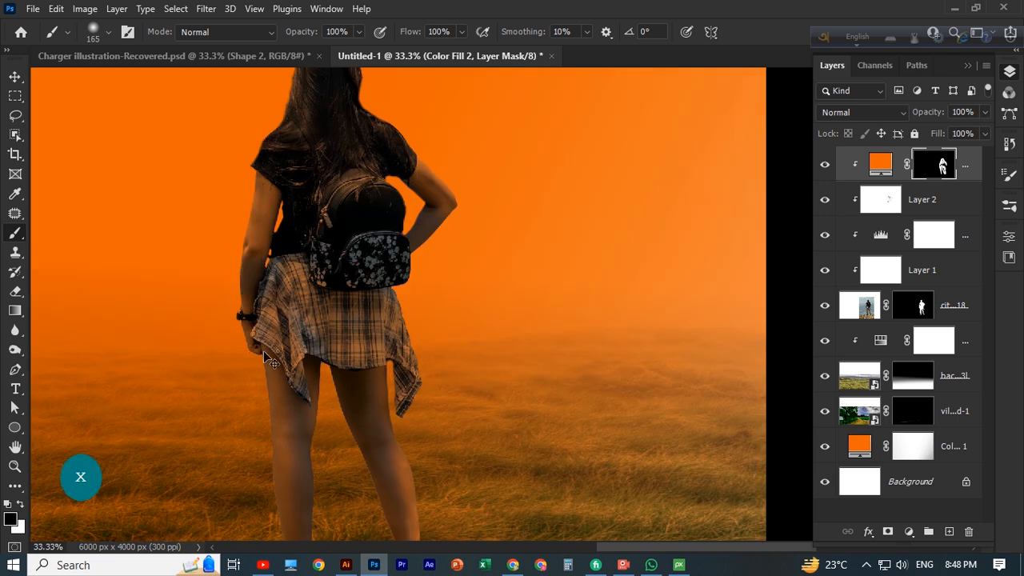
pyautogui.hotkey('ctrl', 'z')
# Reduce the brush size to 60 px and undo the full-opacity mask strokes near the wrist
pyautogui.press('[')
pyautogui.press('[')
pyautogui.press('[')
pyautogui.press('[')
pyautogui.press('[')
pyautogui.press('[')
pyautogui.press('[')
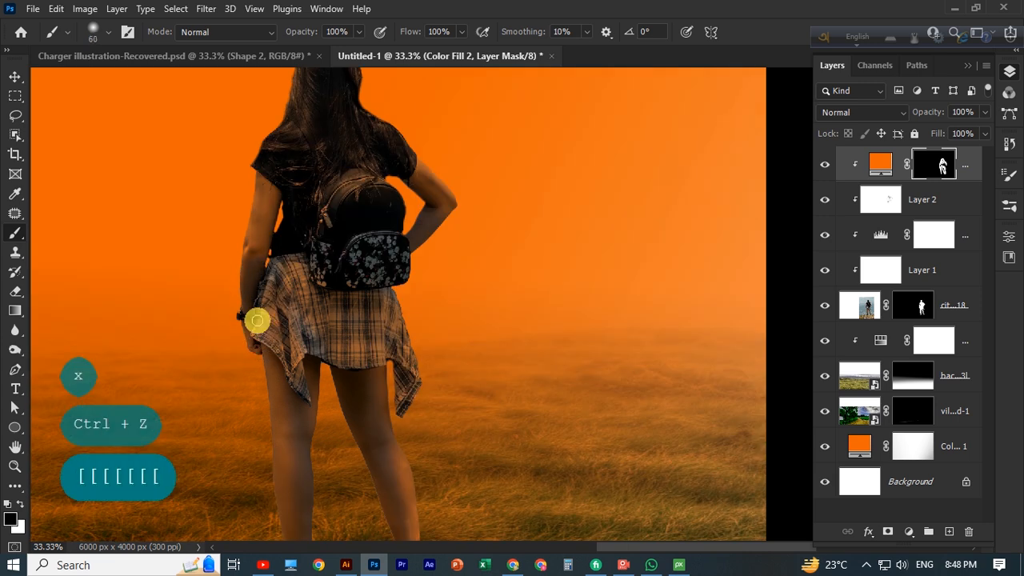
pyautogui.hotkey('ctrl', 'z')
pyautogui.hotkey('ctrl', 'z')
pyautogui.hotkey('ctrl', 'z')
pyautogui.hotkey('ctrl', 'z')
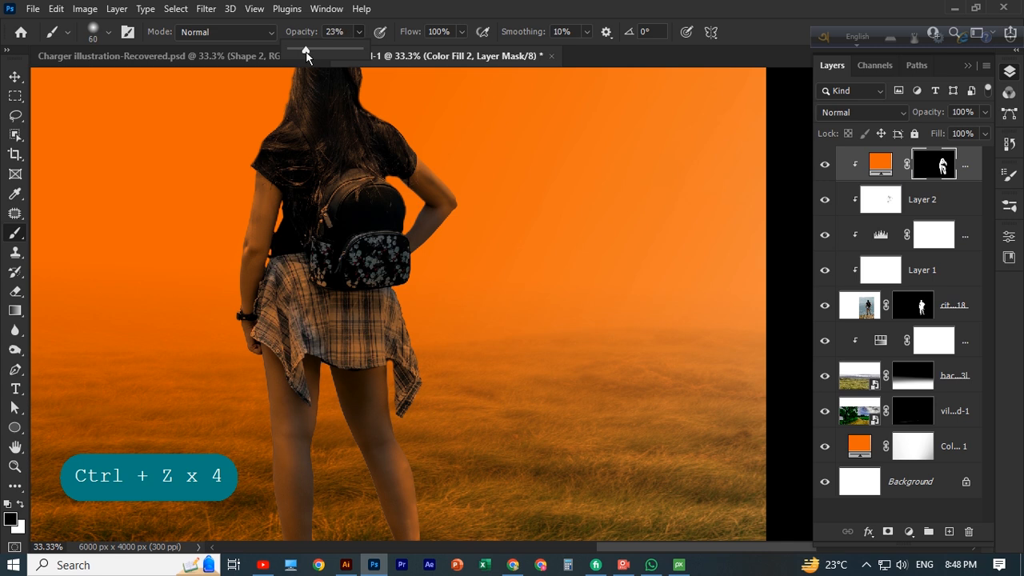
# Set the brush opacity to 10% and retouch the orange fill's mask softly, black along the straight arm and white by the bent arm
pyautogui.moveTo(260, 266); pyautogui.dragTo(252, 300)
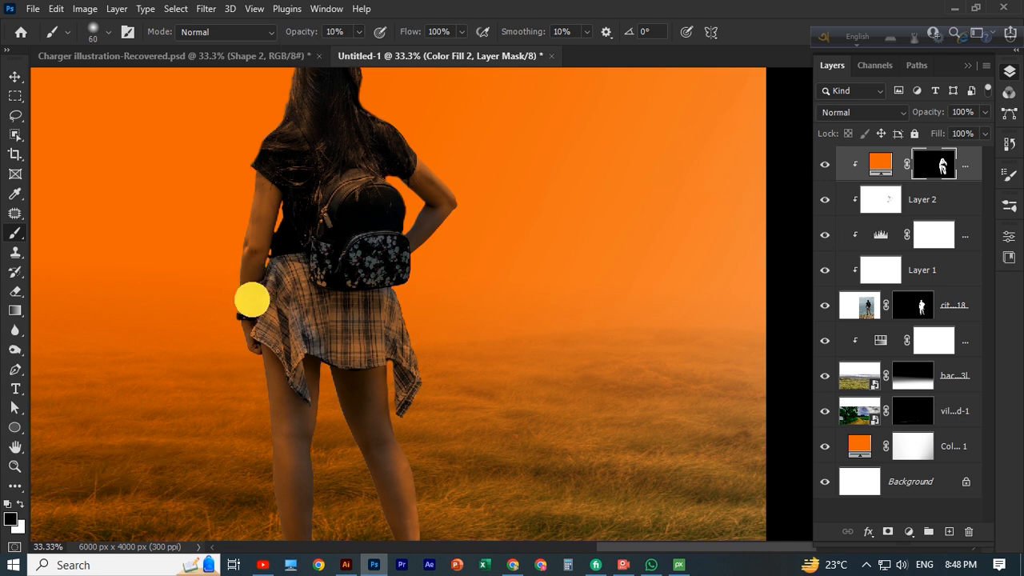
pyautogui.scroll(-1, 394, 349)
pyautogui.press('x')
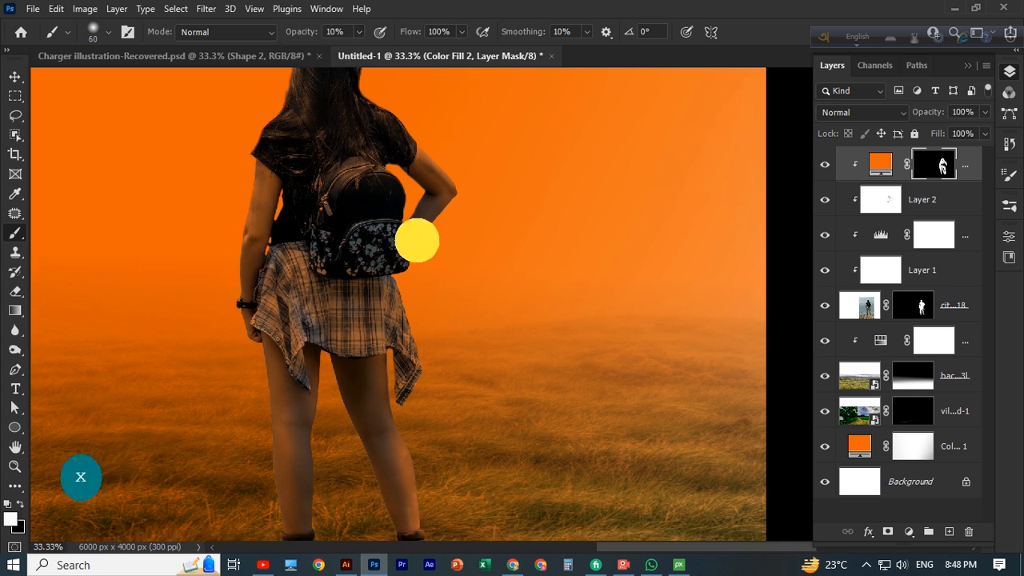
pyautogui.moveTo(416, 240)
pyautogui.mouseDown()
pyautogui.moveTo(444, 207)
pyautogui.moveTo(419, 237)
pyautogui.mouseUp()
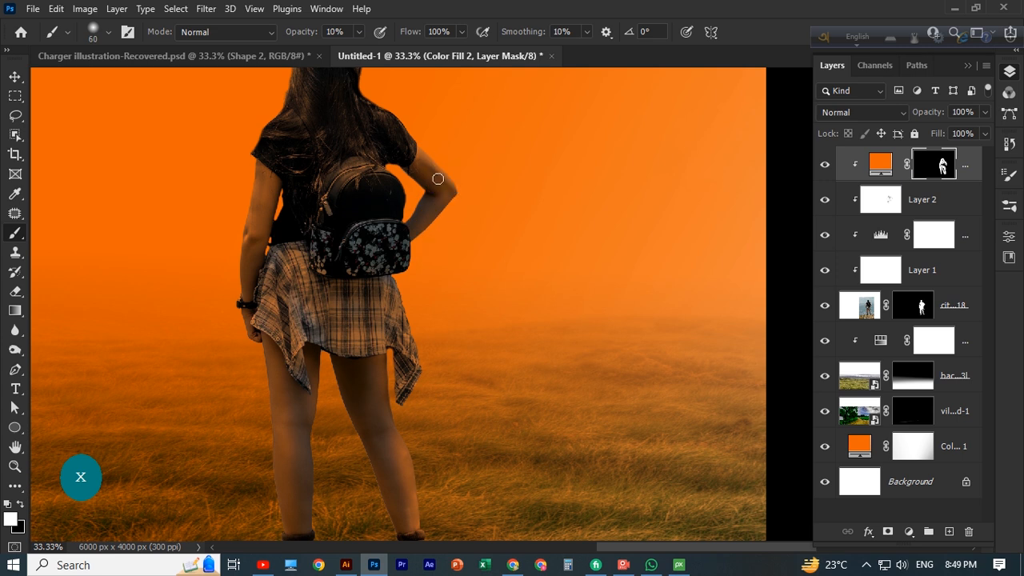
pyautogui.scroll(-2, 425, 389)
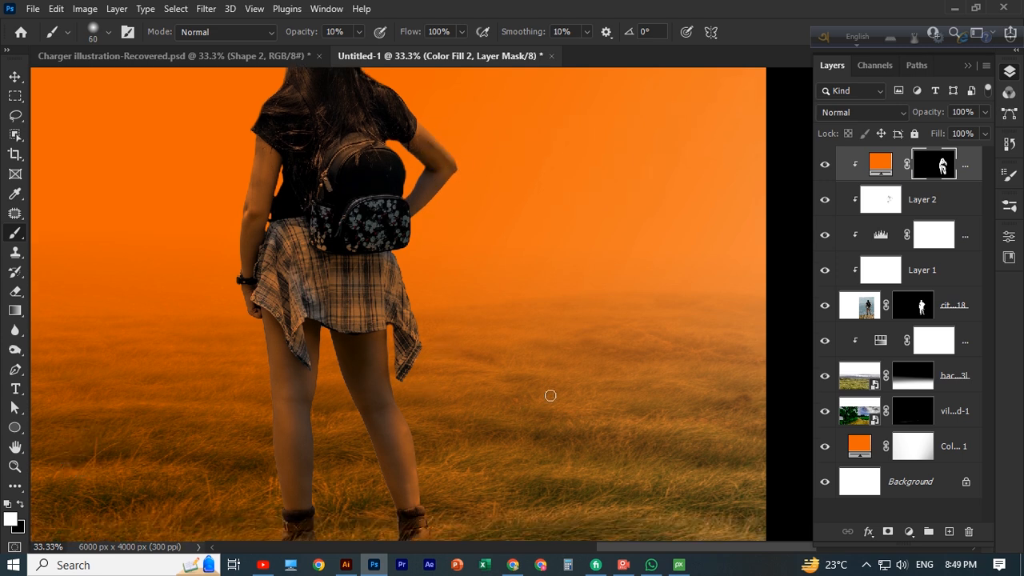
# Select the woman's city-4122418 layer and duplicate it
pyautogui.scroll(-1, 550, 395)
pyautogui.hotkey('ctrl', '-')
pyautogui.hotkey('ctrl', '-')
pyautogui.hotkey('ctrl', '-')
pyautogui.hotkey('ctrl', '-')
pyautogui.hotkey('ctrl', '+')
pyautogui.hotkey('ctrl', '+')
pyautogui.press('v')
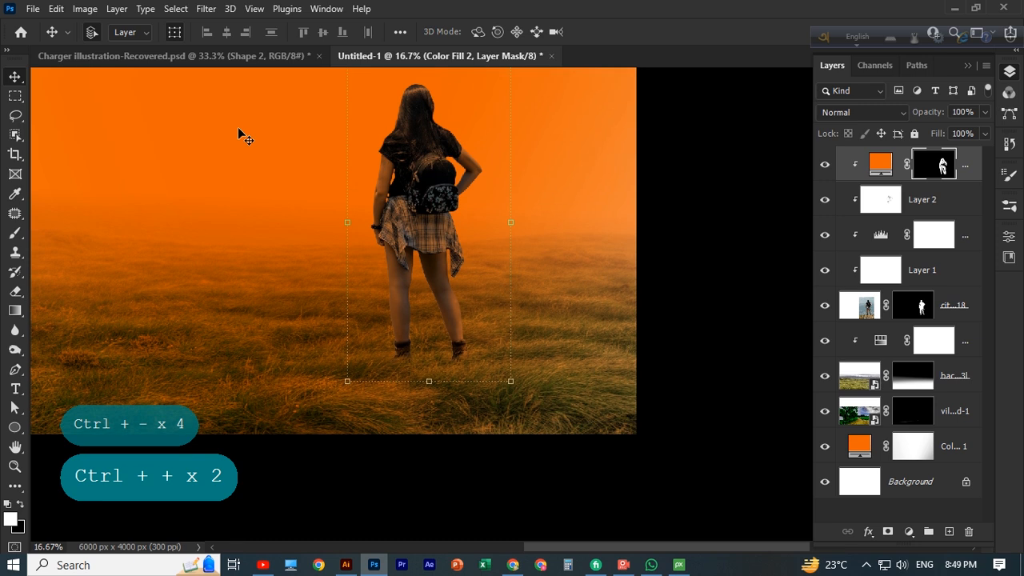
pyautogui.click(238, 128)
pyautogui.scroll(2, 238, 128)
pyautogui.click(431, 175)
pyautogui.click(430, 180)
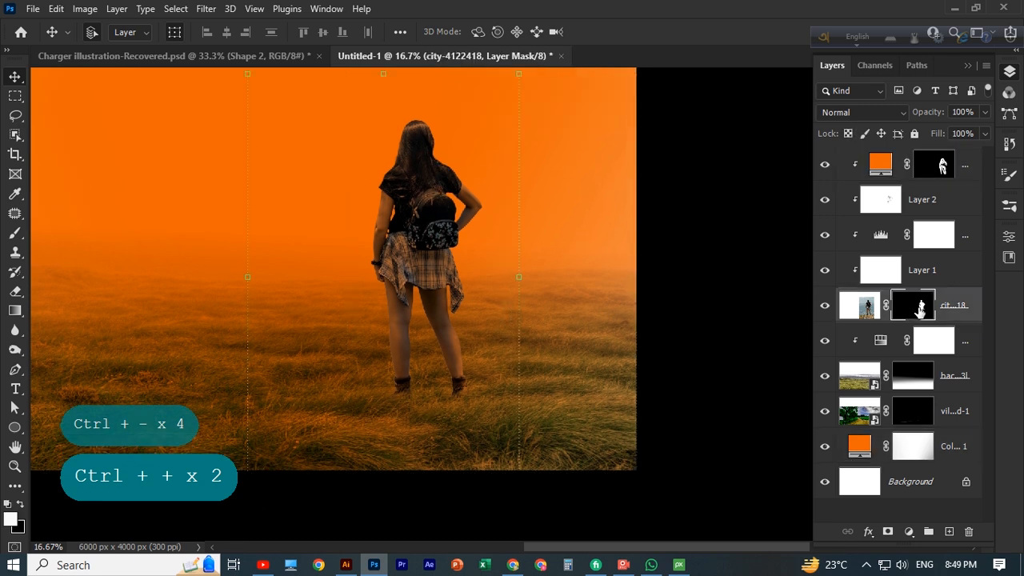
pyautogui.hotkey('ctrl', 'j')
# Try to disable the lower woman layer's mask and to merge the visible layers
pyautogui.rightClick(950, 336)
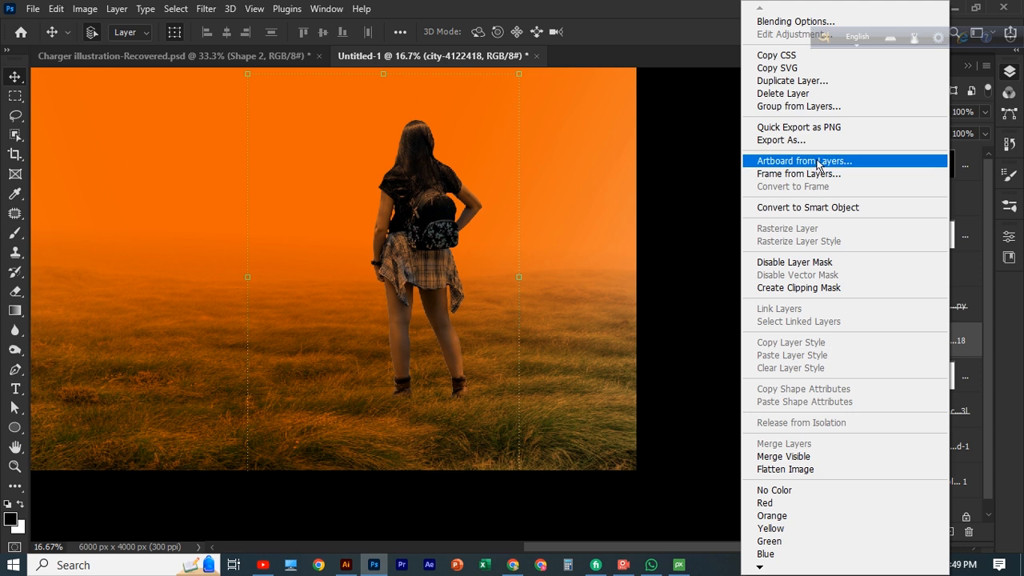
pyautogui.click(828, 262)
pyautogui.hotkey('ctrl', 'z')
pyautogui.rightClick(952, 340)
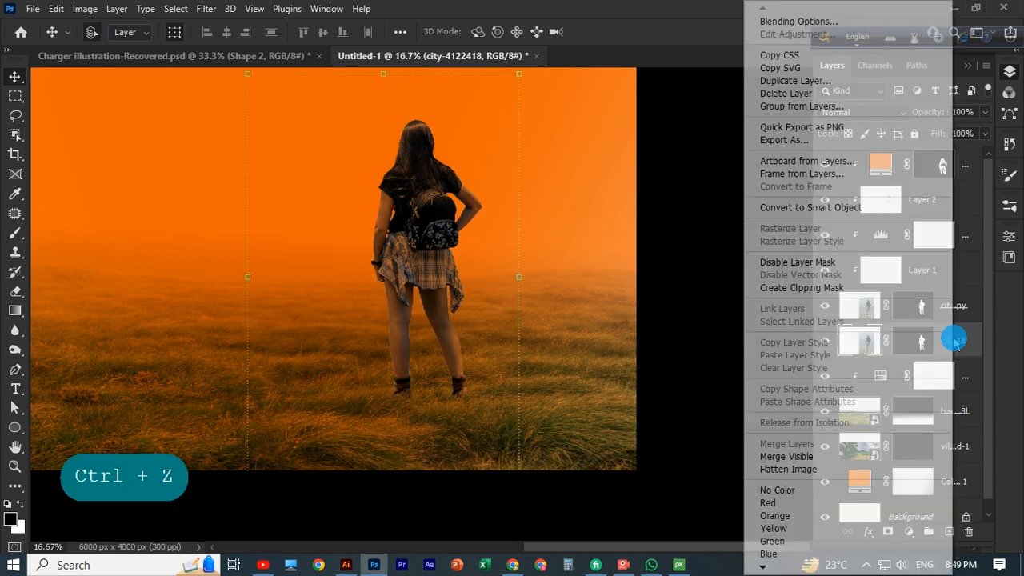
pyautogui.click(800, 453)
pyautogui.hotkey('ctrl', 'z')
# Convert the lower woman layer, city-4122418, to a Smart Object
pyautogui.rightClick(960, 378)
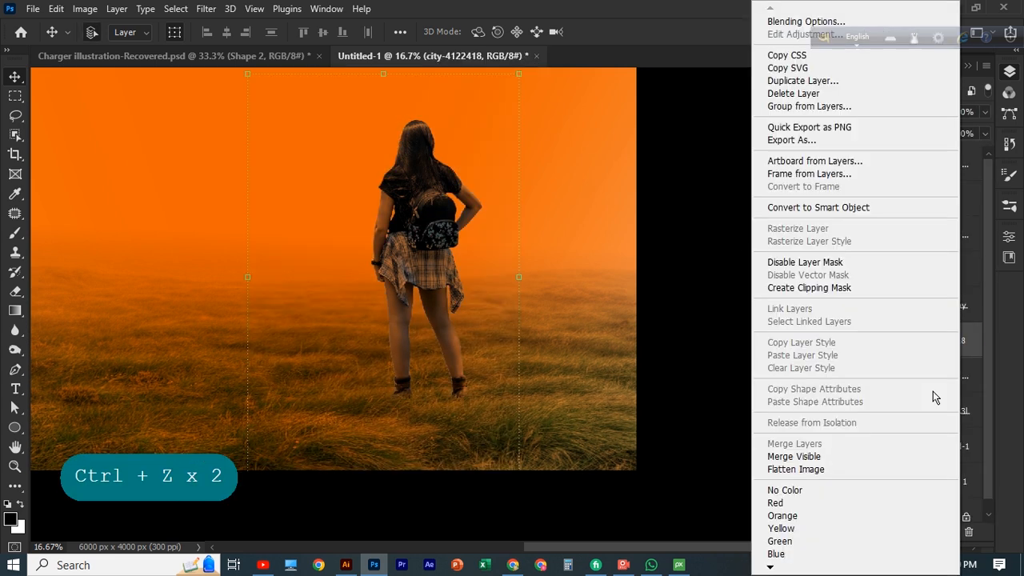
pyautogui.scroll(3, 872, 192)
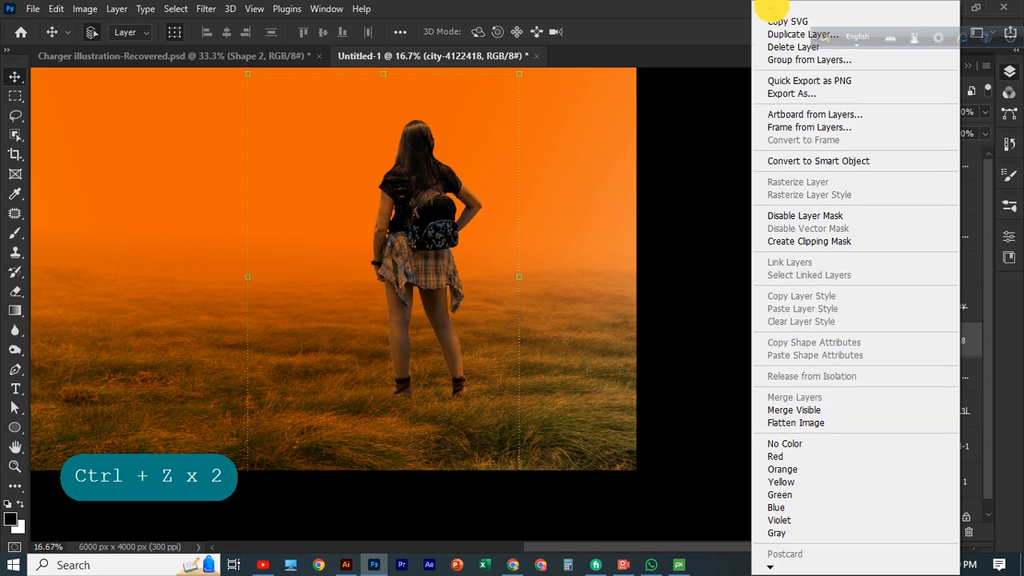
pyautogui.click(818, 207)
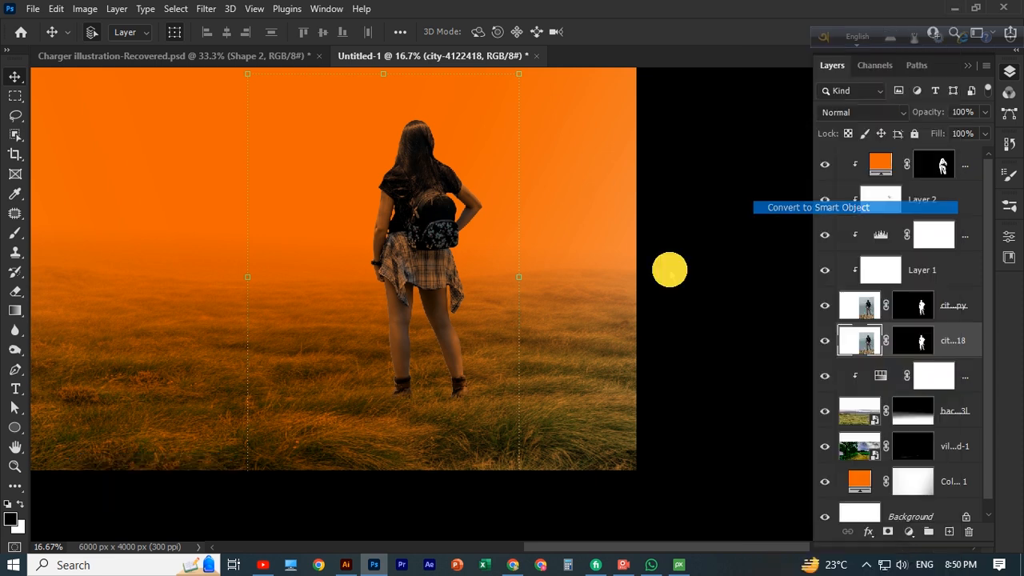
pyautogui.scroll(1, 455, 335)
# Flip the lower woman Smart Object downward and skew it diagonally across the grass from her feet, at about -43.76% height
pyautogui.click(427, 283)
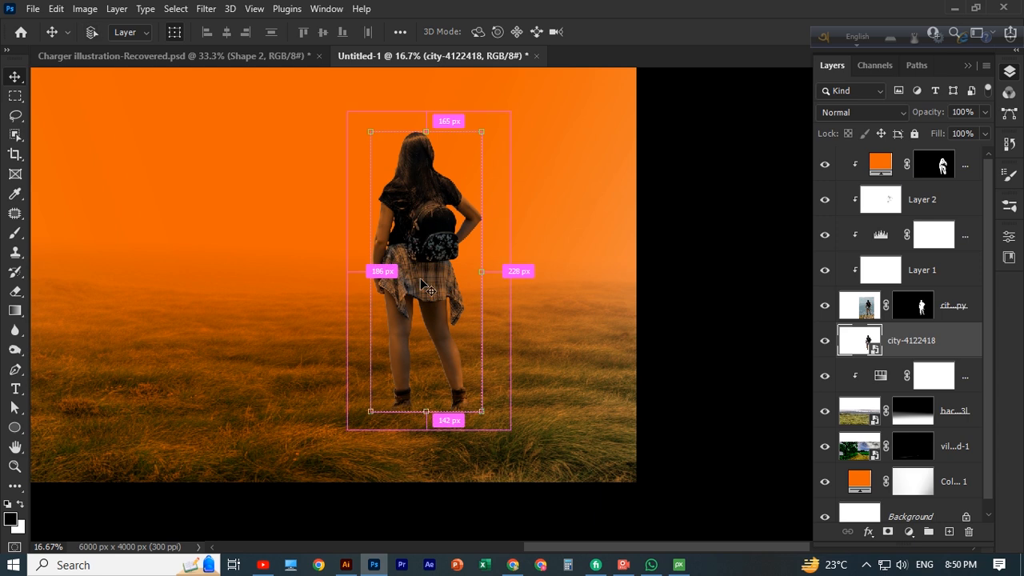
pyautogui.hotkey('ctrl', 't')
pyautogui.rightClick(425, 175)
pyautogui.click(452, 242)
pyautogui.moveTo(426, 131); pyautogui.dragTo(567, 534)
pyautogui.scroll(-1, 567, 534)
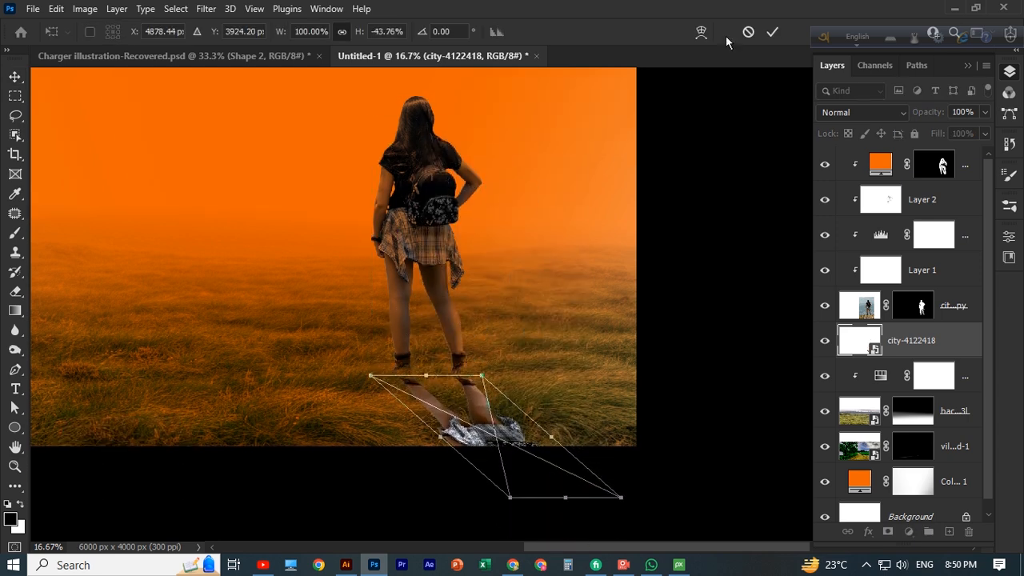
pyautogui.click(772, 32)
# Blacken the flipped figure with a Hue/Saturation lightness of -100 and move it up against the woman's feet as her shadow
pyautogui.hotkey('ctrl', 'u')
pyautogui.moveTo(469, 240); pyautogui.dragTo(131, 270)
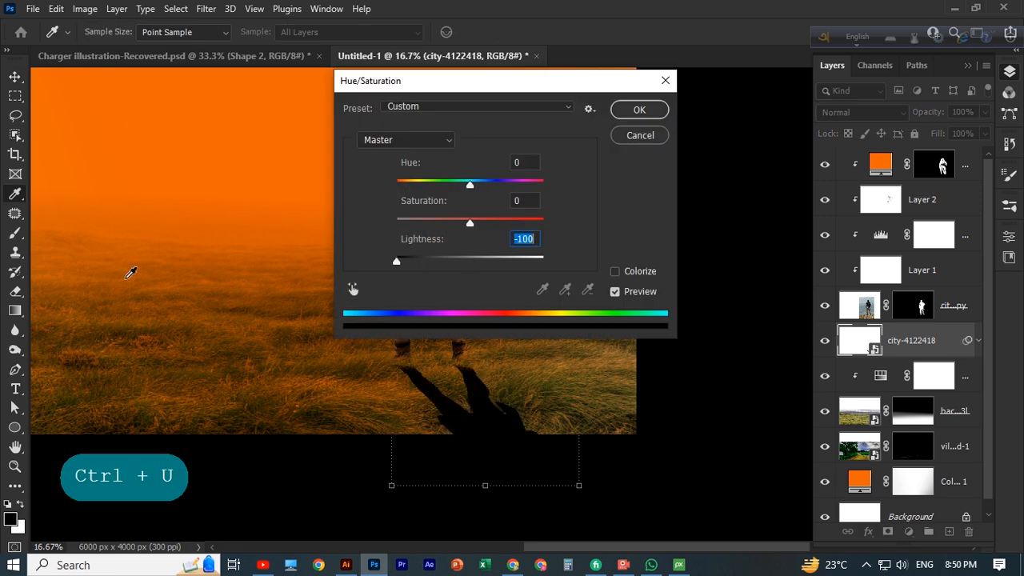
pyautogui.click(640, 108)
pyautogui.click(475, 412)
pyautogui.moveTo(475, 413); pyautogui.dragTo(470, 398)
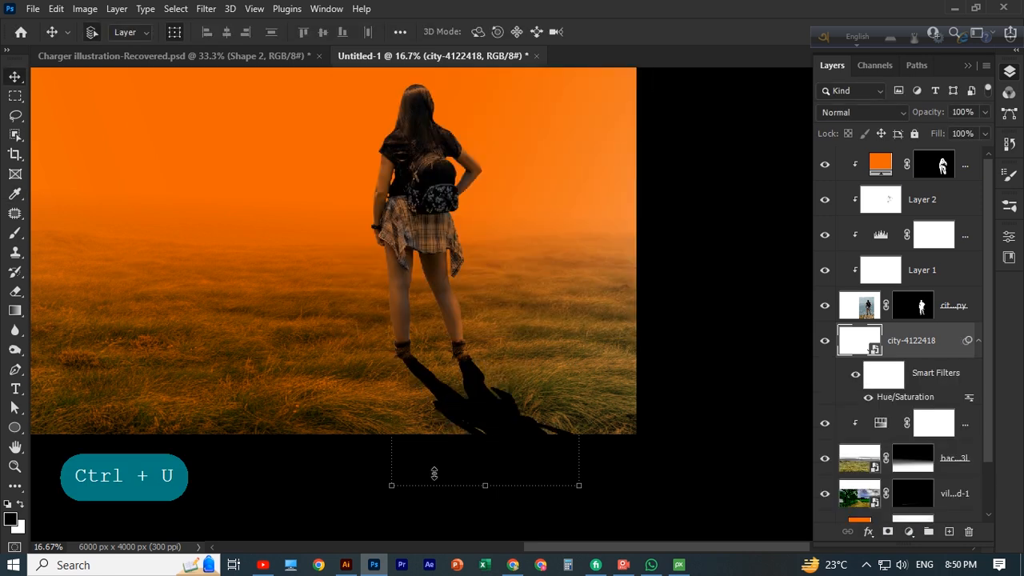
pyautogui.click(33, 9)
pyautogui.click(871, 302)
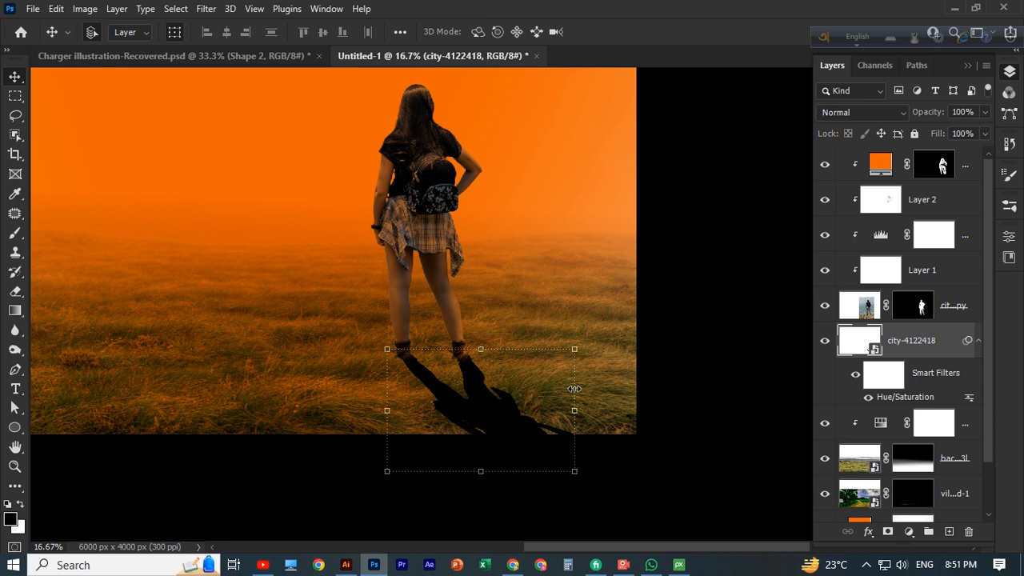
# Soften the shadow with a Gaussian Blur of 26.3 pixels and lower its layer opacity to about 75%
pyautogui.click(206, 9)
pyautogui.moveTo(217, 199)
pyautogui.click(408, 244)
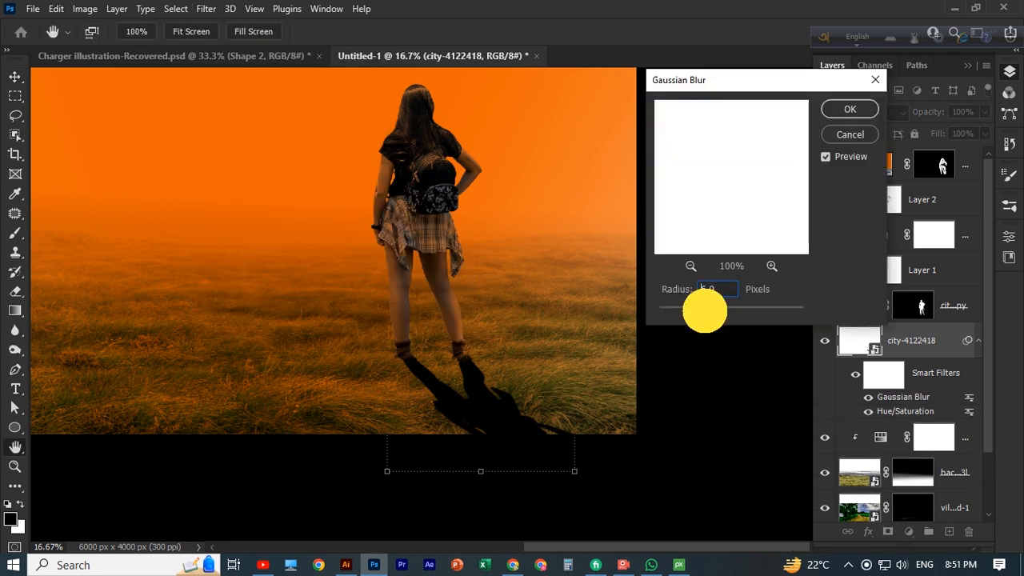
pyautogui.moveTo(705, 310); pyautogui.dragTo(719, 314)
pyautogui.press('Return')
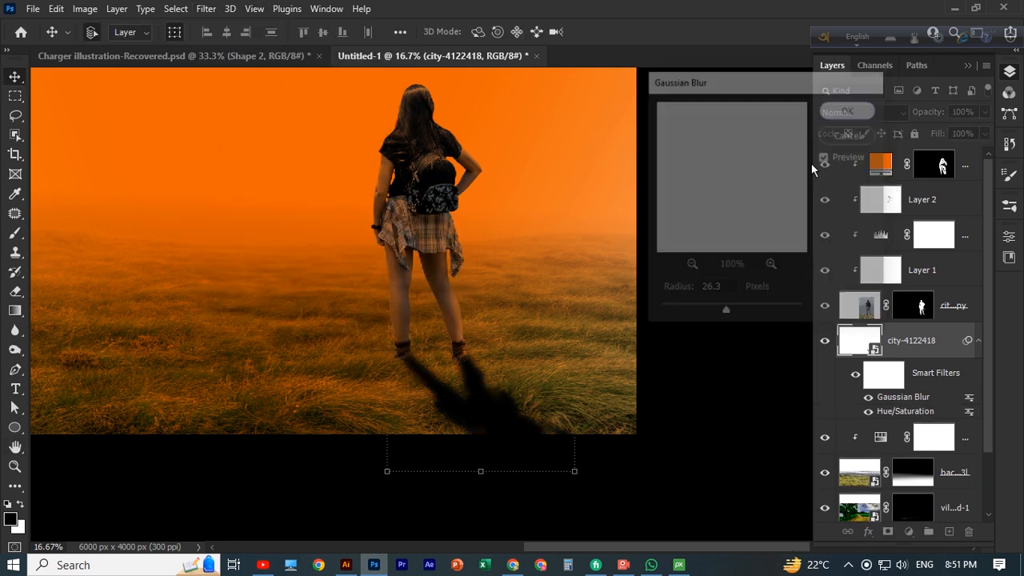
pyautogui.moveTo(984, 132)
pyautogui.mouseDown()
pyautogui.moveTo(961, 137)
pyautogui.moveTo(972, 136)
pyautogui.mouseUp()
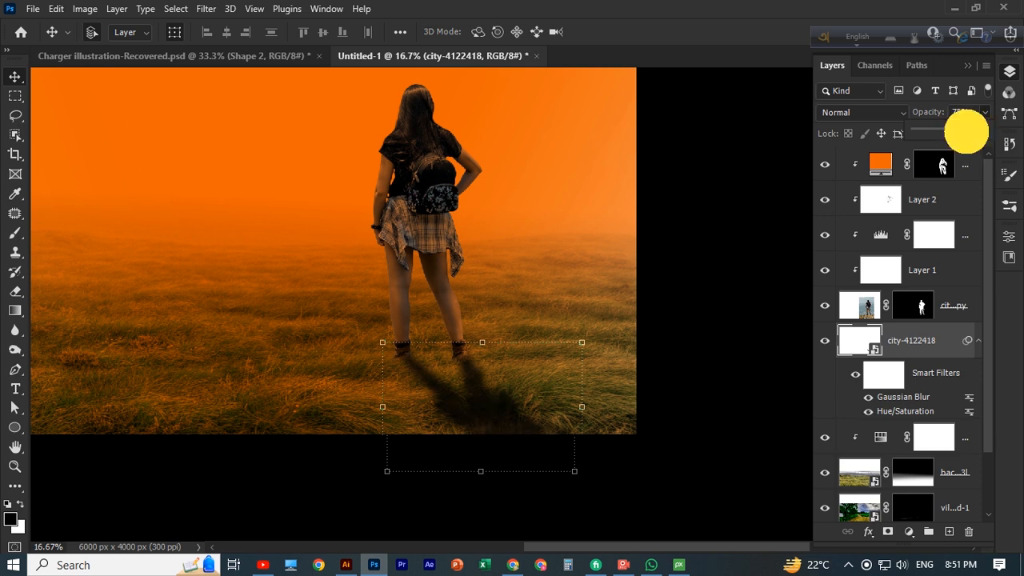
pyautogui.click(776, 106)
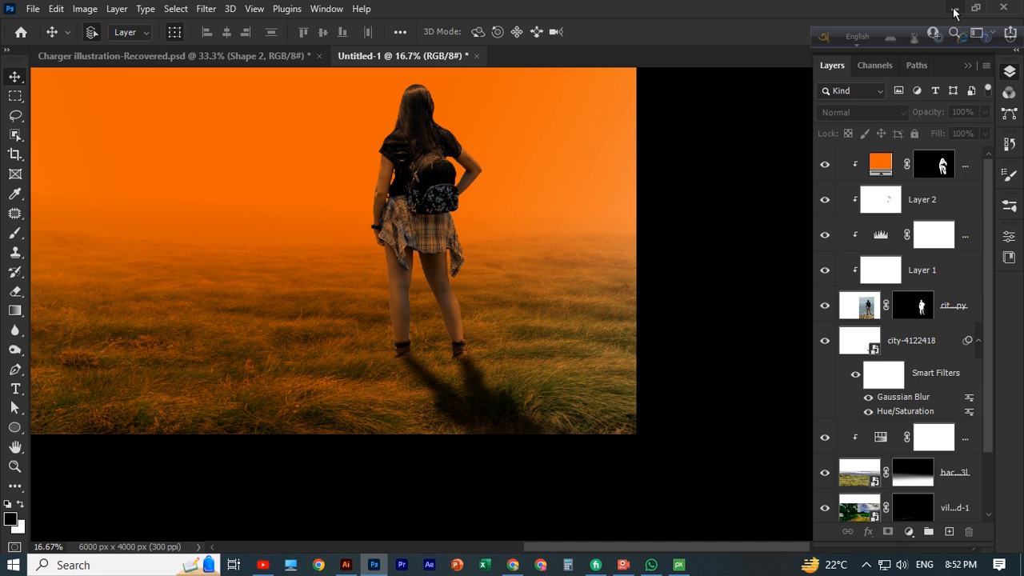
pyautogui.click(623, 565)
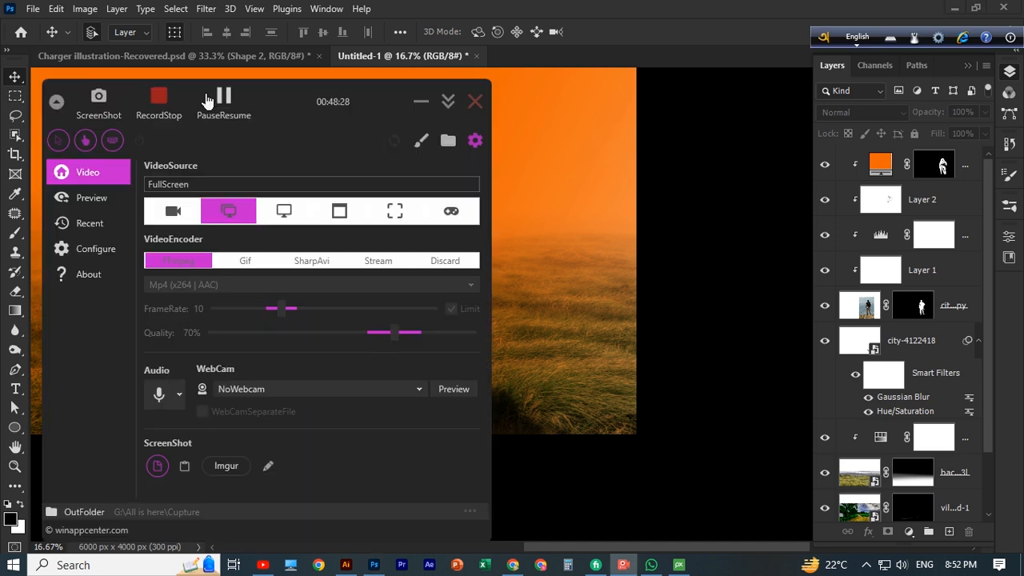
pyautogui.click(217, 97)
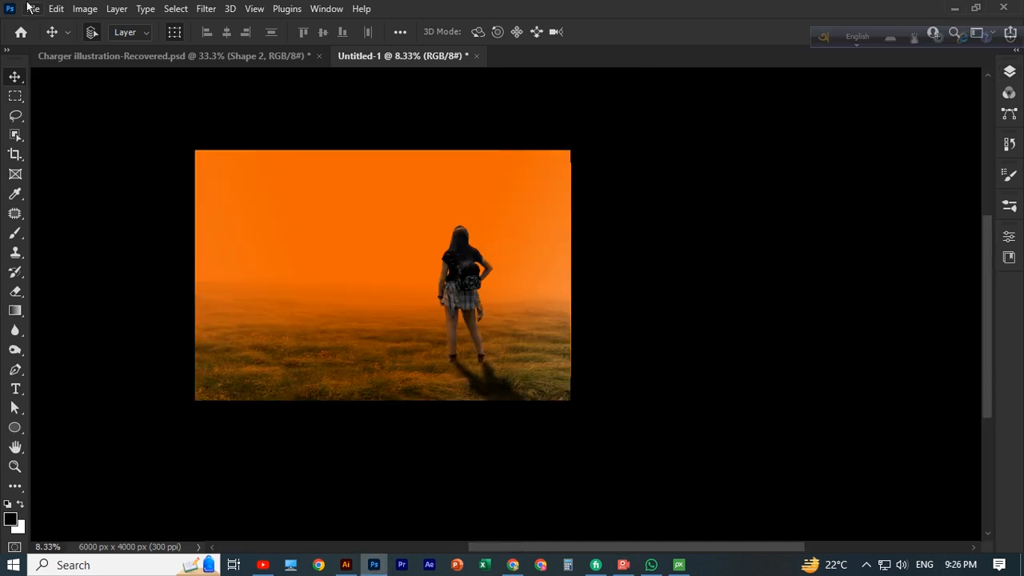
# Place the tree-2515748 image from the Downlod 2 folder as an embedded object
pyautogui.click(30, 8)
pyautogui.click(72, 334)
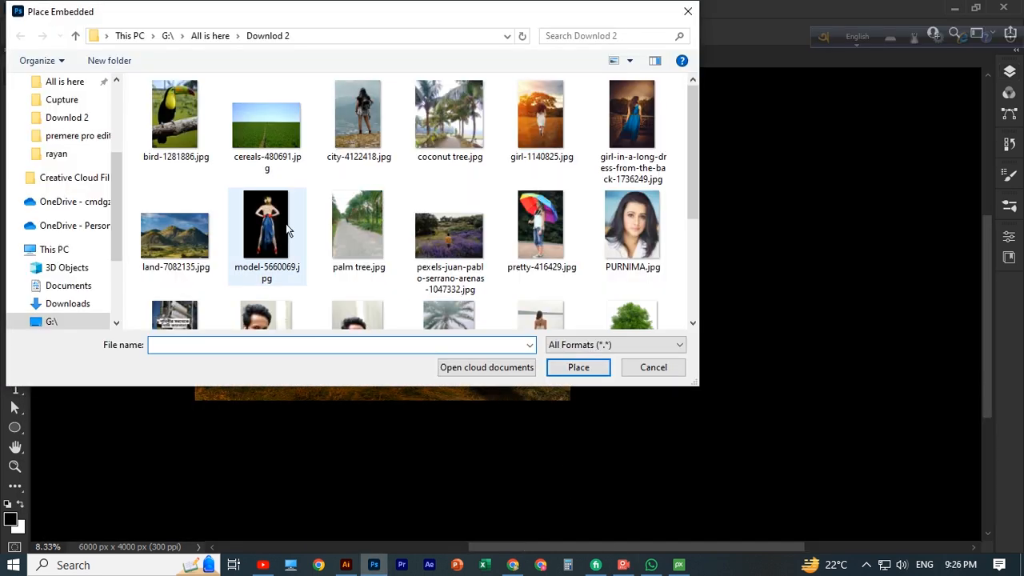
pyautogui.scroll(-3, 647, 288)
pyautogui.click(624, 172)
pyautogui.click(572, 362)
# Scale the placed tree to about 199%, rotate it -1 degree and stand it at the left edge of the grassland
pyautogui.moveTo(440, 354); pyautogui.dragTo(462, 407)
pyautogui.moveTo(327, 199); pyautogui.dragTo(299, 162)
pyautogui.moveTo(480, 415)
pyautogui.mouseDown()
pyautogui.moveTo(413, 428)
pyautogui.moveTo(459, 407)
pyautogui.moveTo(485, 413)
pyautogui.mouseUp()
pyautogui.moveTo(425, 269); pyautogui.dragTo(392, 268)
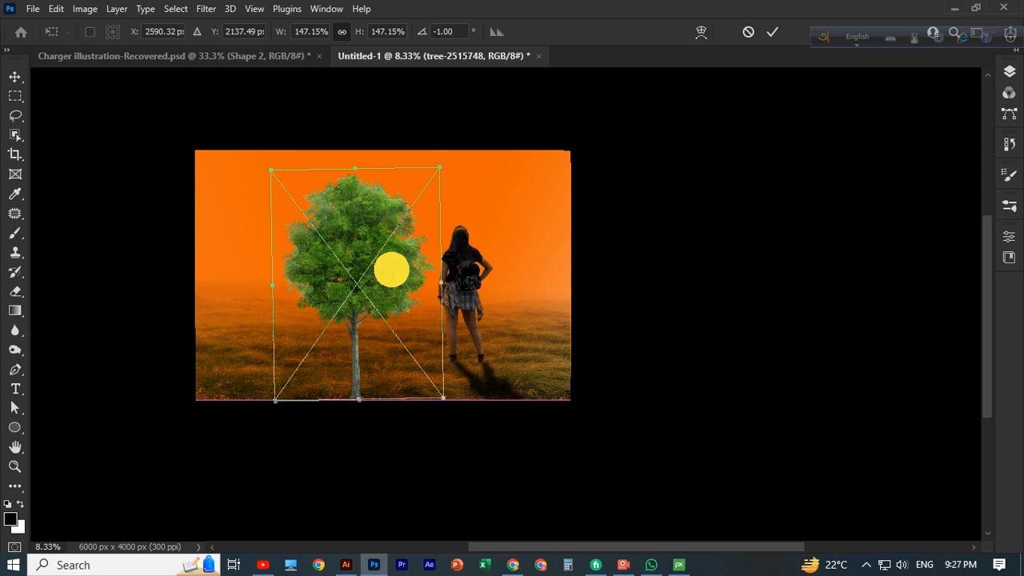
pyautogui.moveTo(439, 166); pyautogui.dragTo(454, 93)
pyautogui.moveTo(403, 268); pyautogui.dragTo(273, 265)
pyautogui.moveTo(344, 112); pyautogui.dragTo(352, 80)
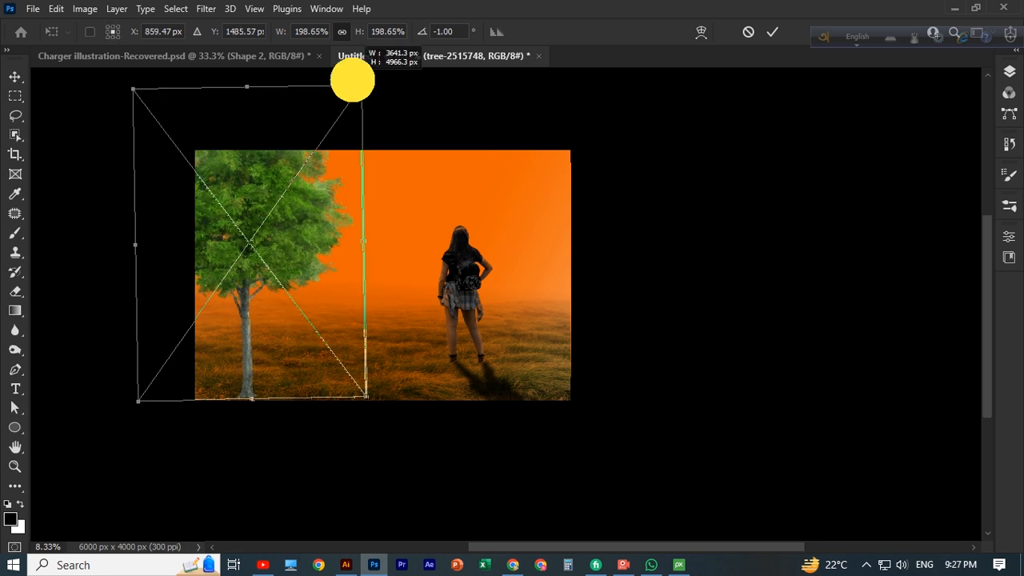
pyautogui.press('Return')
pyautogui.scroll(2, 297, 245)
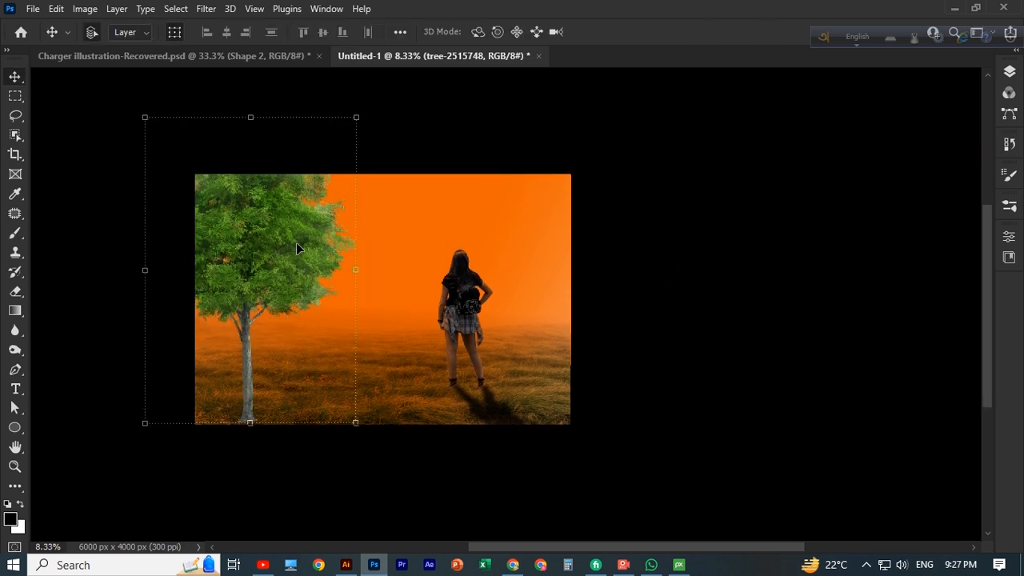
# Enlarge the tree to about 252% and shift it slightly left so its crown extends beyond the canvas
pyautogui.hotkey('ctrl', 't')
pyautogui.moveTo(357, 117); pyautogui.dragTo(442, 50)
pyautogui.scroll(2, 344, 264)
pyautogui.moveTo(294, 371); pyautogui.dragTo(279, 373)
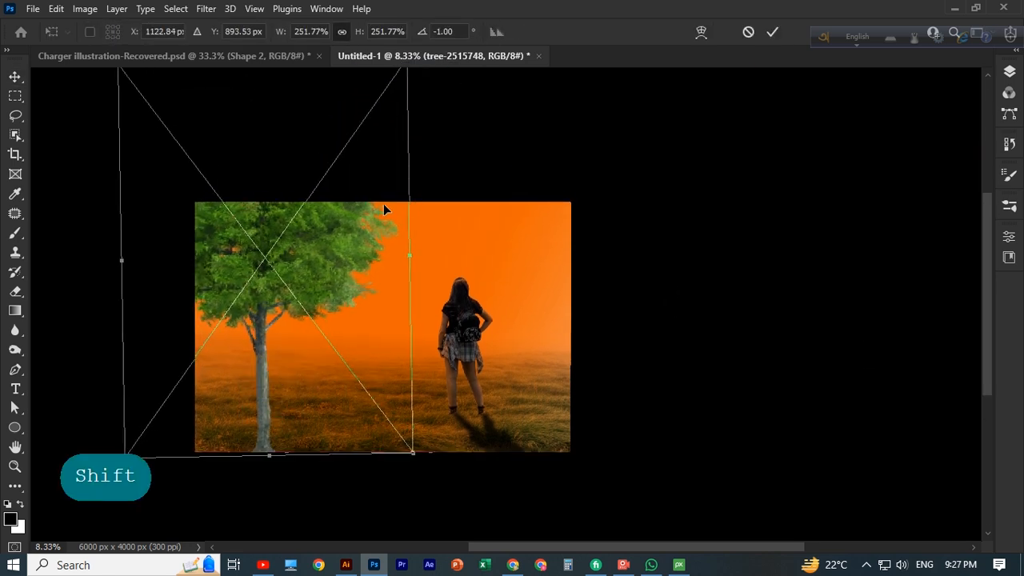
pyautogui.scroll(3, 400, 210)
pyautogui.press('Return')
# Warp the tree by pulling both lower corners of its mesh far outward, widening the trunk's base and the crown
pyautogui.scroll(-1, 416, 320)
pyautogui.click(262, 437)
pyautogui.scroll(1, 262, 438)
pyautogui.hotkey('ctrl', 't')
pyautogui.rightClick(260, 444)
pyautogui.click(288, 234)
pyautogui.scroll(-3, 361, 428)
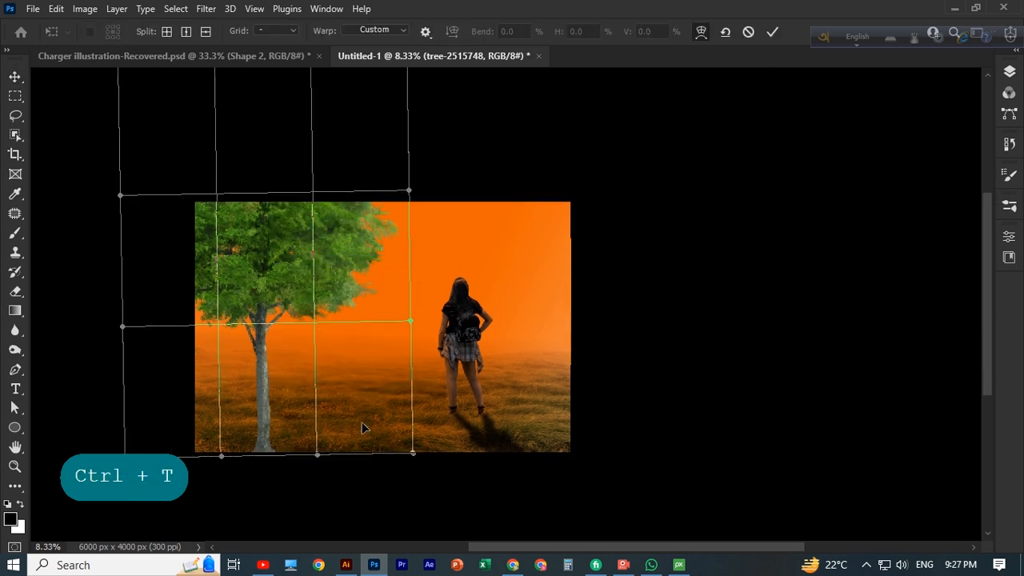
pyautogui.moveTo(413, 455); pyautogui.dragTo(541, 467)
pyautogui.moveTo(125, 457); pyautogui.dragTo(16, 447)
pyautogui.moveTo(602, 468); pyautogui.dragTo(740, 491)
pyautogui.press('space')
pyautogui.moveTo(385, 481); pyautogui.dragTo(486, 482)
pyautogui.moveTo(119, 446); pyautogui.dragTo(7, 450)
pyautogui.press('space')
pyautogui.moveTo(896, 476); pyautogui.dragTo(834, 466)
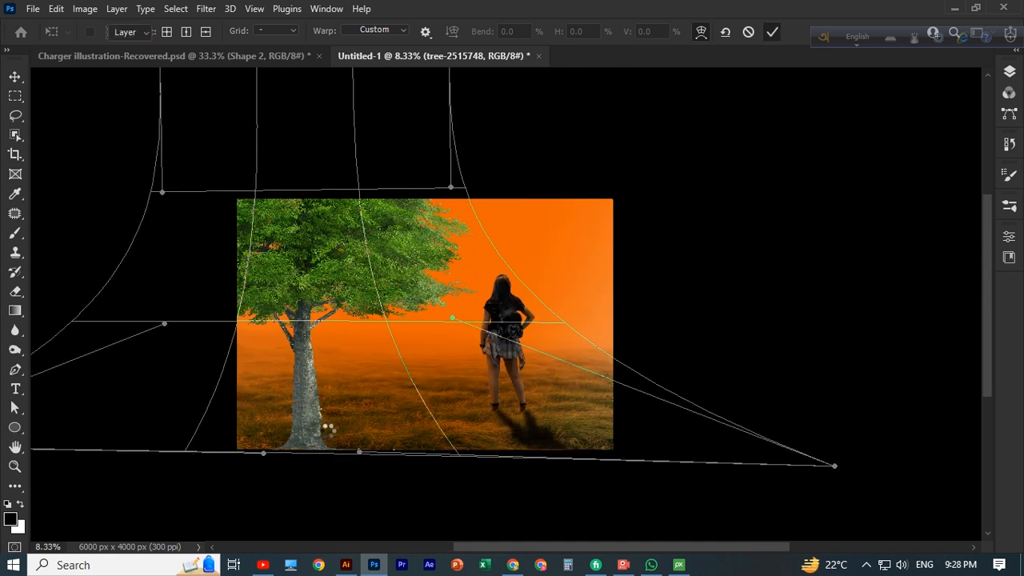
pyautogui.press('Return')
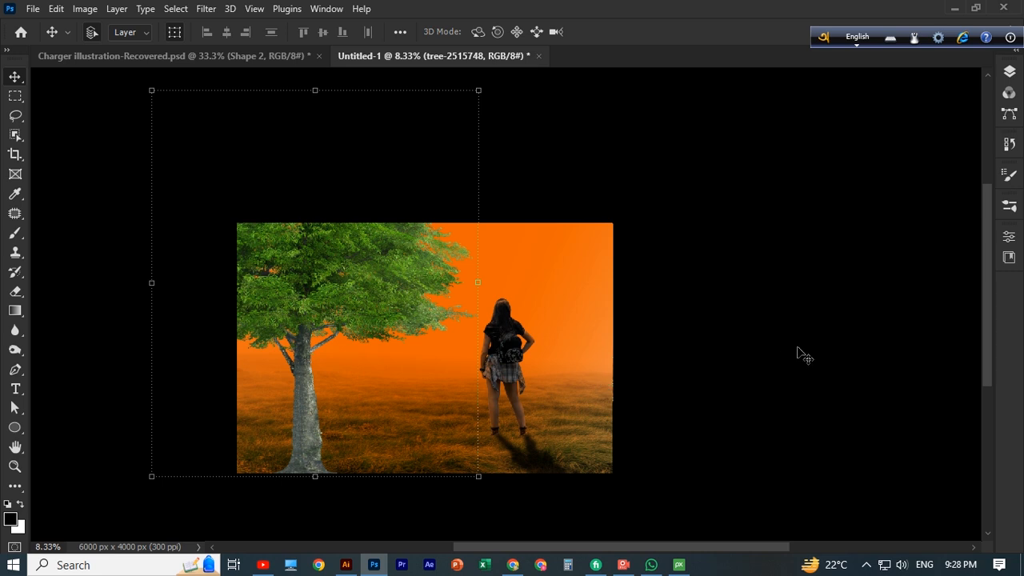
pyautogui.click(624, 565)
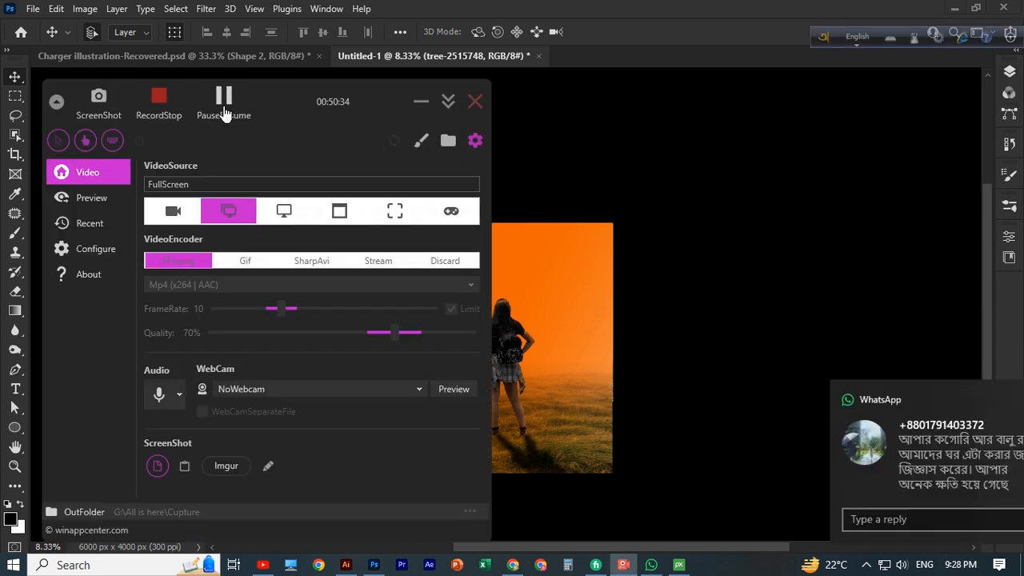
pyautogui.click(228, 102)
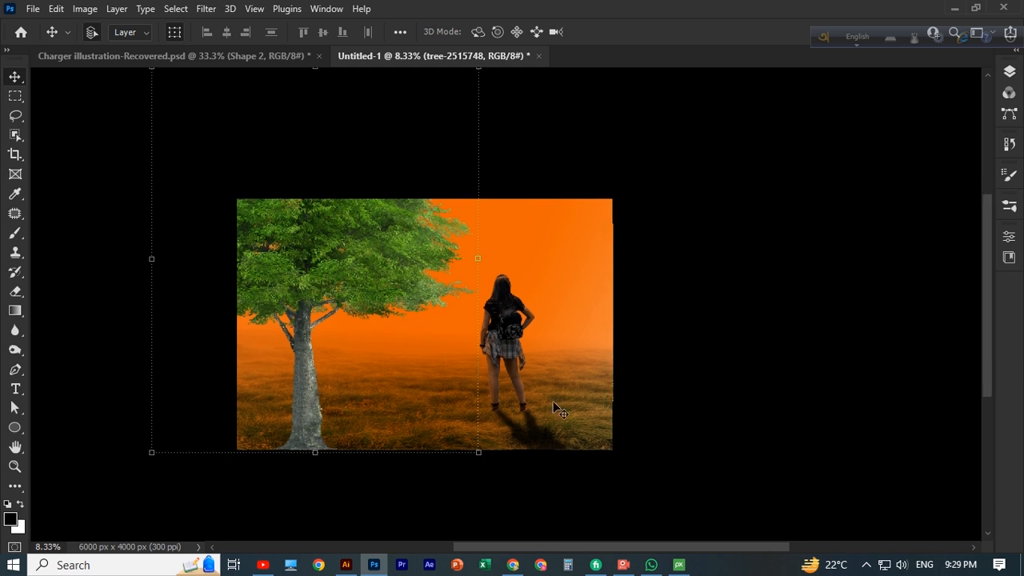
# Add a layer mask to the tree-2515748 layer and keep the tree layer selected
pyautogui.click(1009, 72)
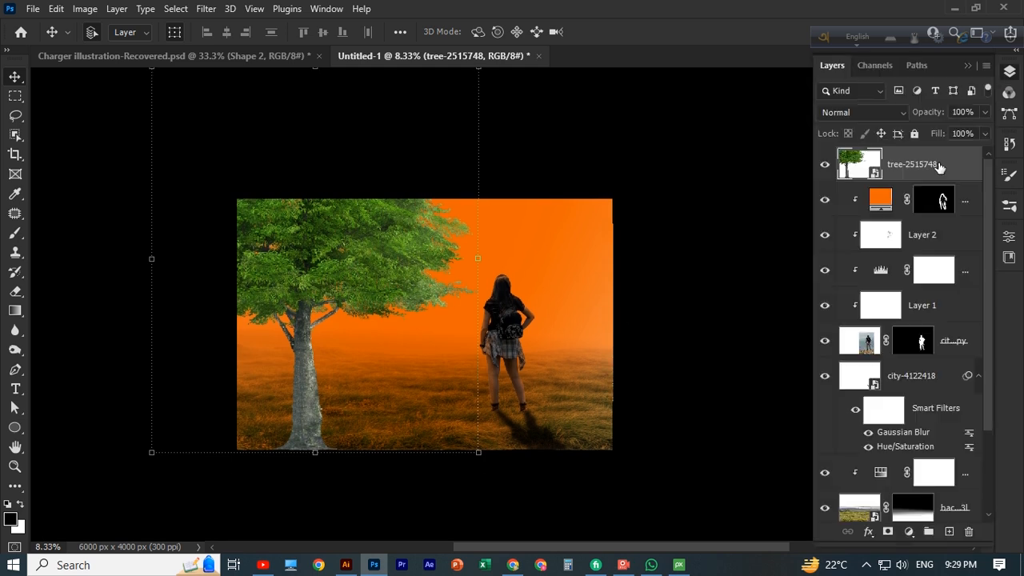
pyautogui.click(887, 531)
pyautogui.scroll(2, 377, 407)
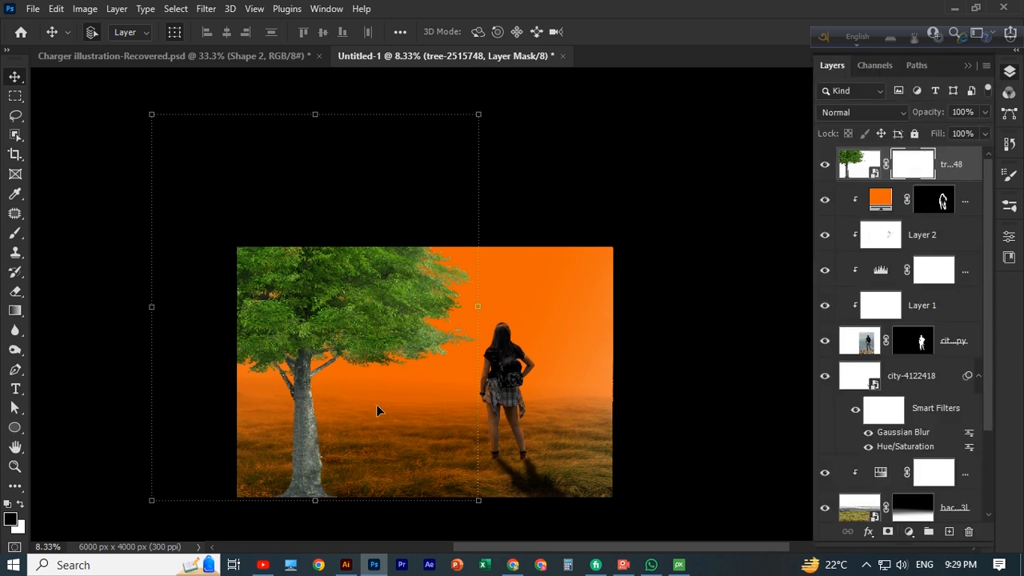
pyautogui.click(882, 205)
pyautogui.click(958, 167)
pyautogui.click(909, 531)
pyautogui.click(949, 273)
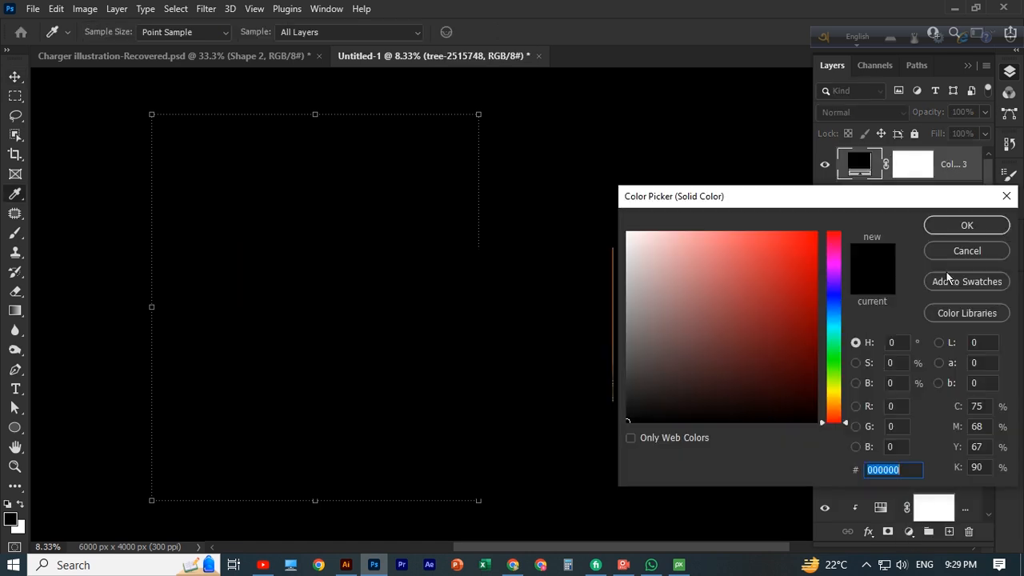
pyautogui.moveTo(832, 393); pyautogui.dragTo(834, 397)
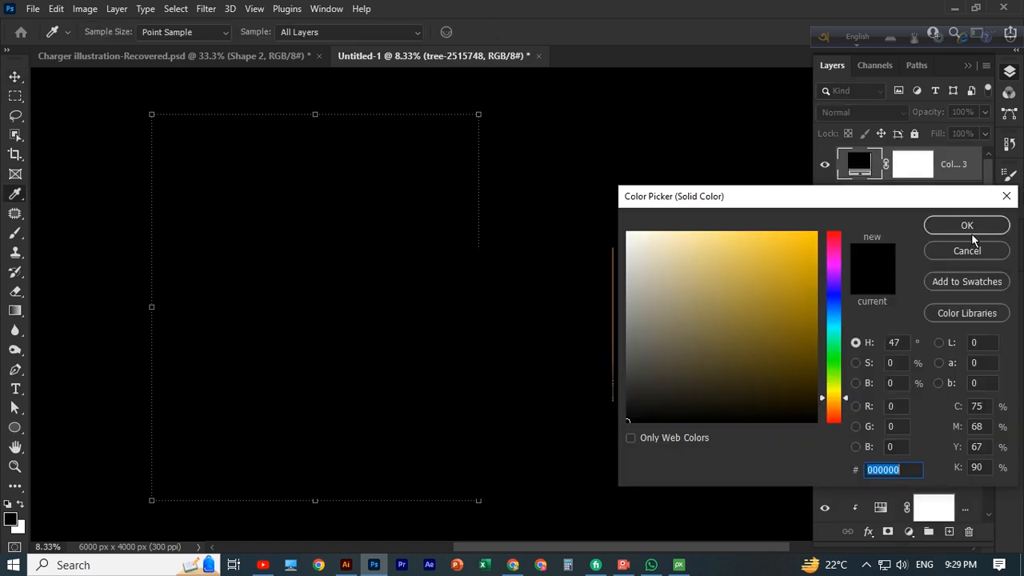
pyautogui.click(1002, 192)
# Try to clip the tree layer to the layers beneath it, and undo the clipping
pyautogui.rightClick(960, 166)
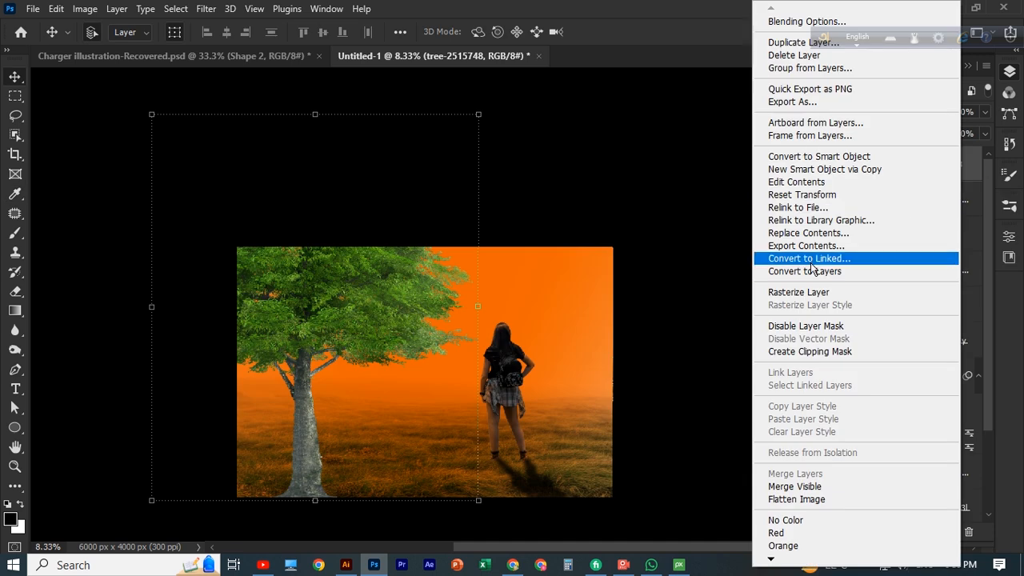
pyautogui.click(812, 327)
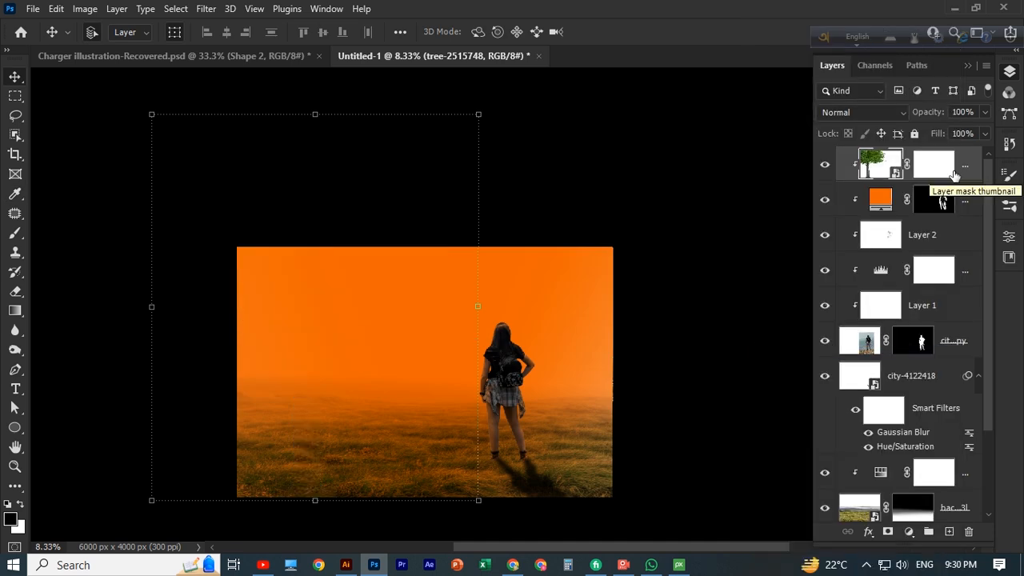
pyautogui.hotkey('ctrl', 'z')
# Add an orange Solid Color fill layer above the tree and clip it to the tree layer
pyautogui.click(909, 531)
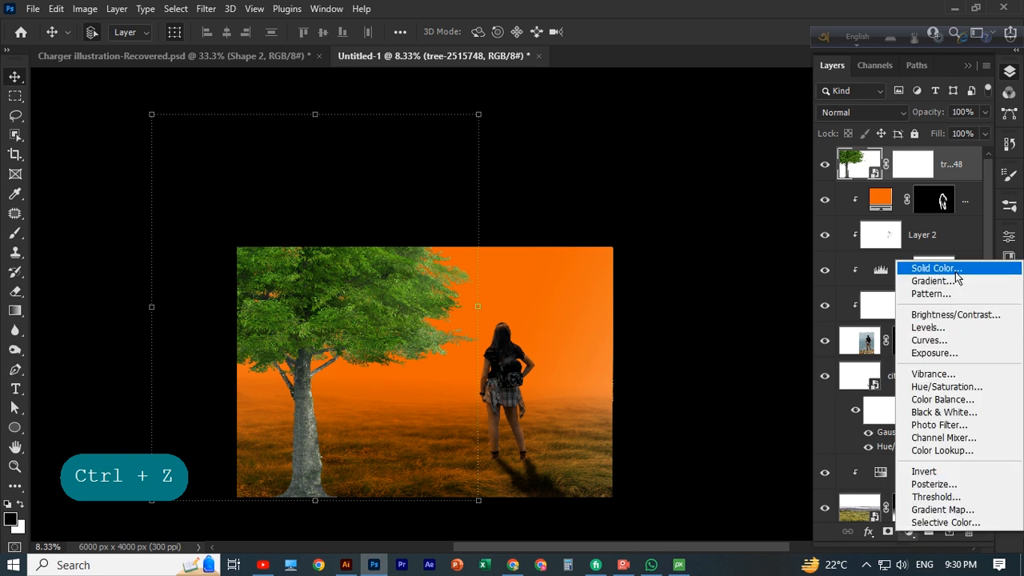
pyautogui.click(912, 264)
pyautogui.click(833, 394)
pyautogui.moveTo(834, 394); pyautogui.dragTo(834, 409)
pyautogui.click(966, 225)
pyautogui.rightClick(962, 164)
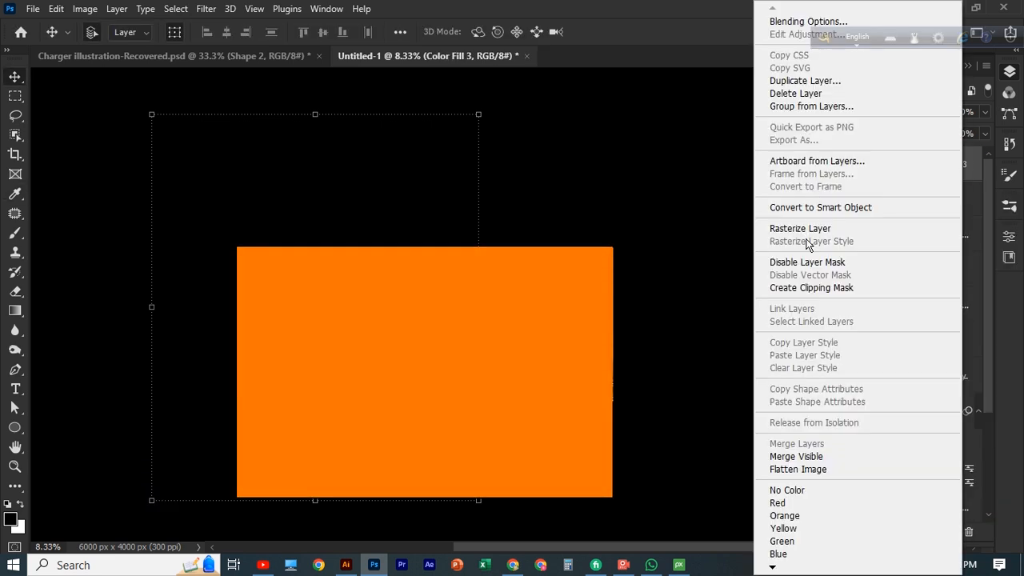
pyautogui.click(811, 287)
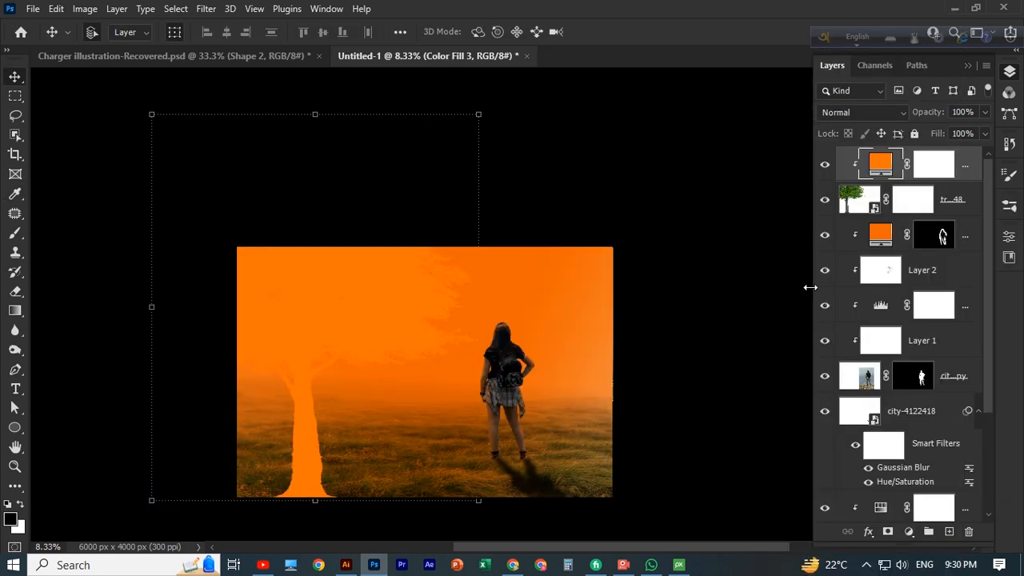
# Split the orange fill's Blend If black points to 0/255 for This Layer and 0/155 for Underlying Layer
pyautogui.doubleClick(972, 152)
pyautogui.moveTo(681, 138); pyautogui.dragTo(849, 69)
pyautogui.moveTo(419, 375); pyautogui.dragTo(313, 345)
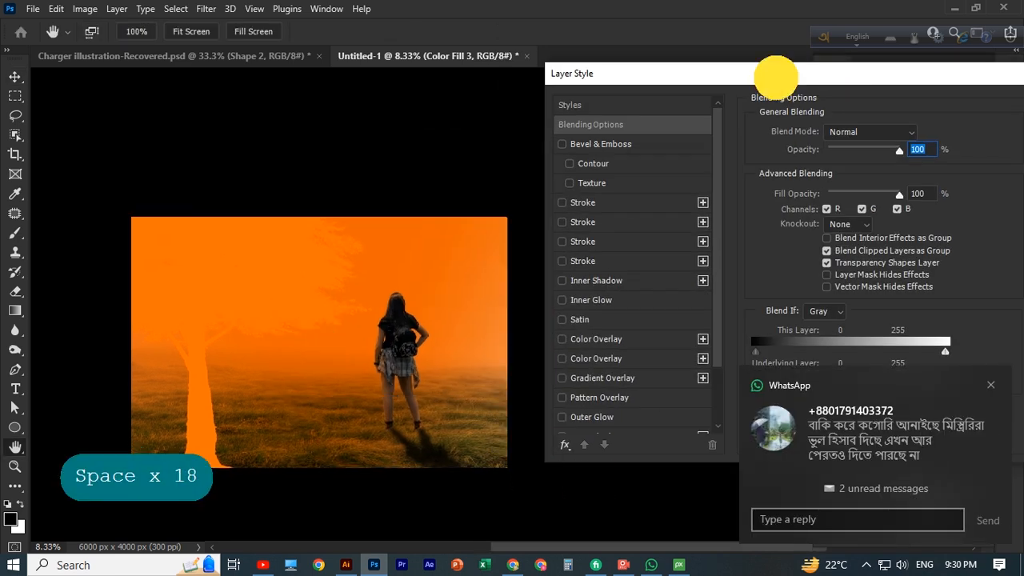
pyautogui.moveTo(775, 75); pyautogui.dragTo(738, 74)
pyautogui.moveTo(719, 352); pyautogui.dragTo(943, 352)
pyautogui.moveTo(719, 384); pyautogui.dragTo(829, 384)
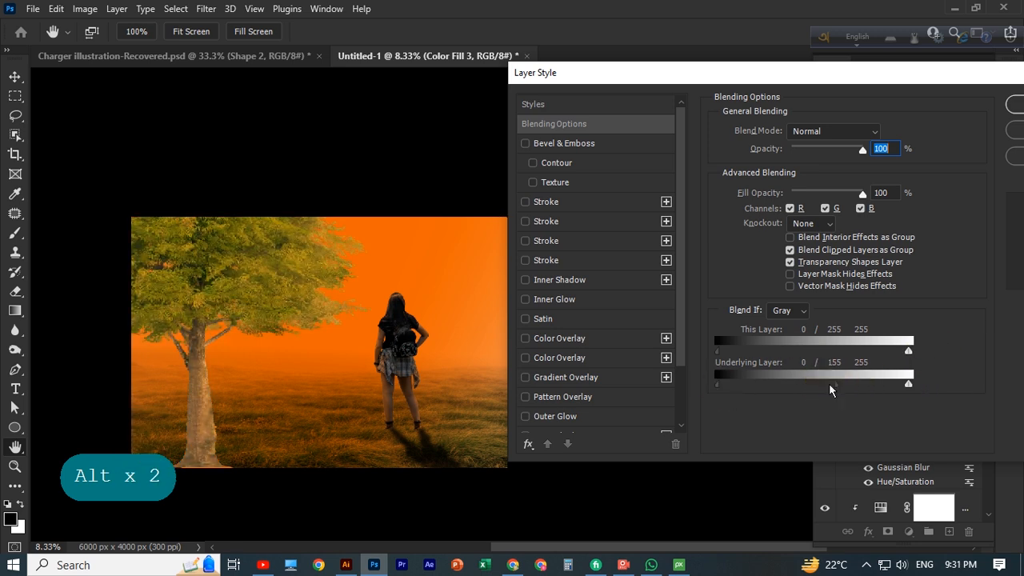
pyautogui.moveTo(904, 73); pyautogui.dragTo(736, 109)
pyautogui.click(891, 150)
# Try to add a new empty layer above the tree's orange fill, and undo the addition
pyautogui.hotkey('ctrl', '+')
pyautogui.press('space')
pyautogui.moveTo(288, 421); pyautogui.dragTo(602, 338)
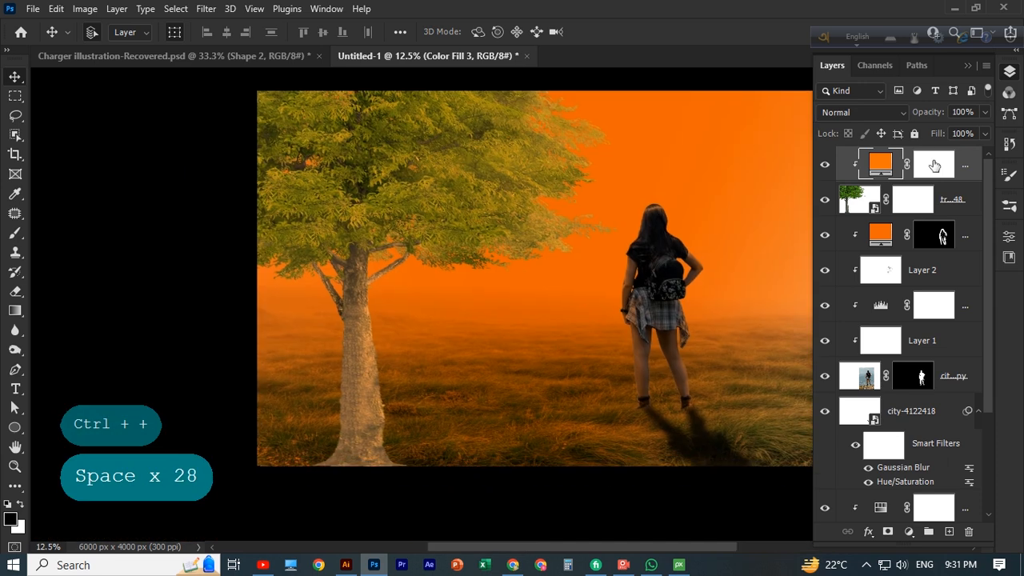
pyautogui.click(935, 166)
pyautogui.click(949, 532)
pyautogui.rightClick(959, 163)
pyautogui.click(959, 157)
pyautogui.click(935, 205)
pyautogui.hotkey('ctrl', 'z')
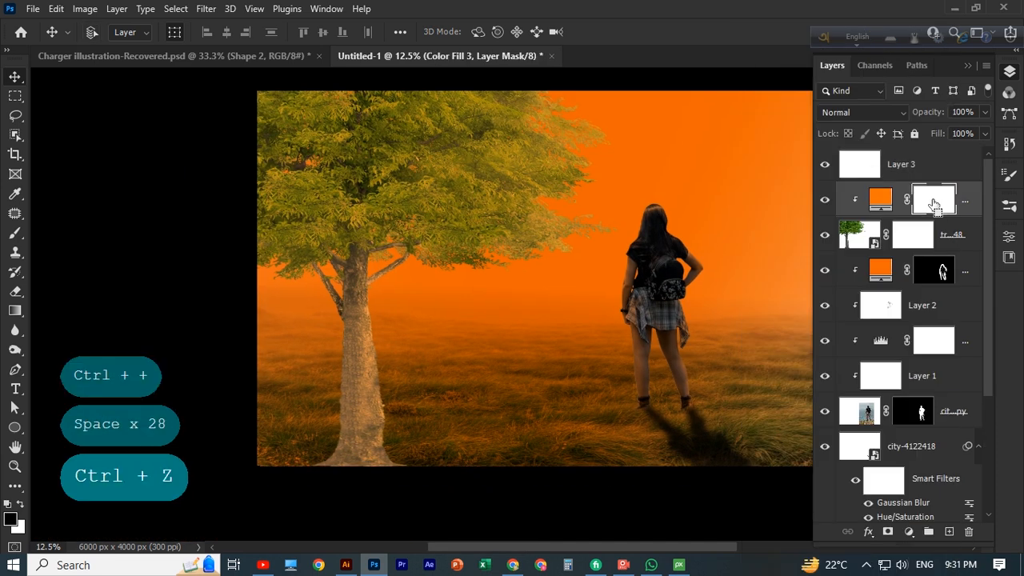
# Invert the tree's orange fill mask to black and ready the Brush tool for painting on it
pyautogui.hotkey('ctrl', 'i')
pyautogui.press('b')
pyautogui.scroll(2, 512, 160)
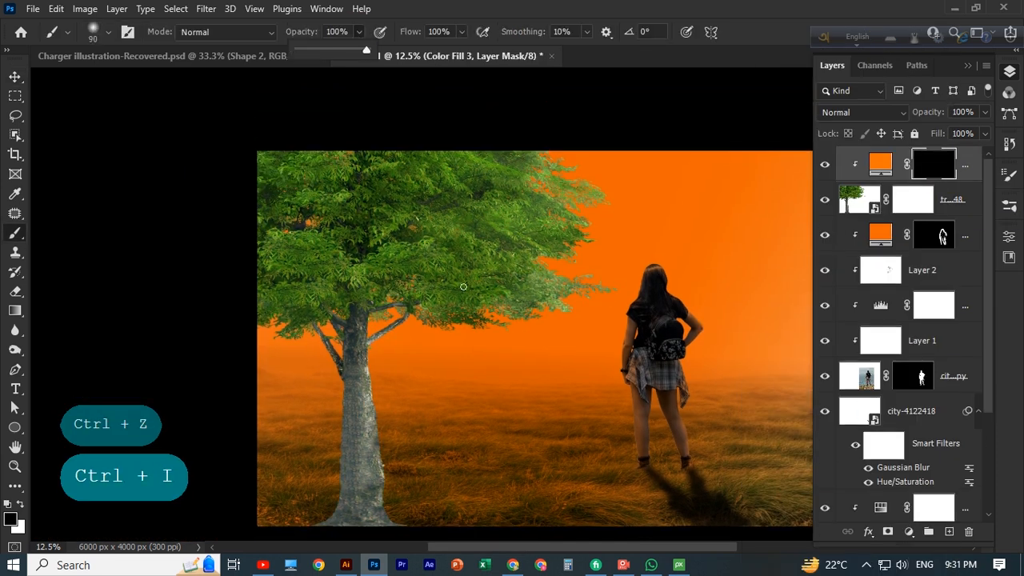
# Reveal the orange tint on the foliage facing the woman by painting its mask white with a 600 px brush at 100% opacity
pyautogui.scroll(2, 480, 280)
pyautogui.press(']')
pyautogui.press(']')
pyautogui.press(']')
pyautogui.press(']')
pyautogui.press(']')
pyautogui.press(']')
pyautogui.press(']')
pyautogui.press(']')
pyautogui.press(']')
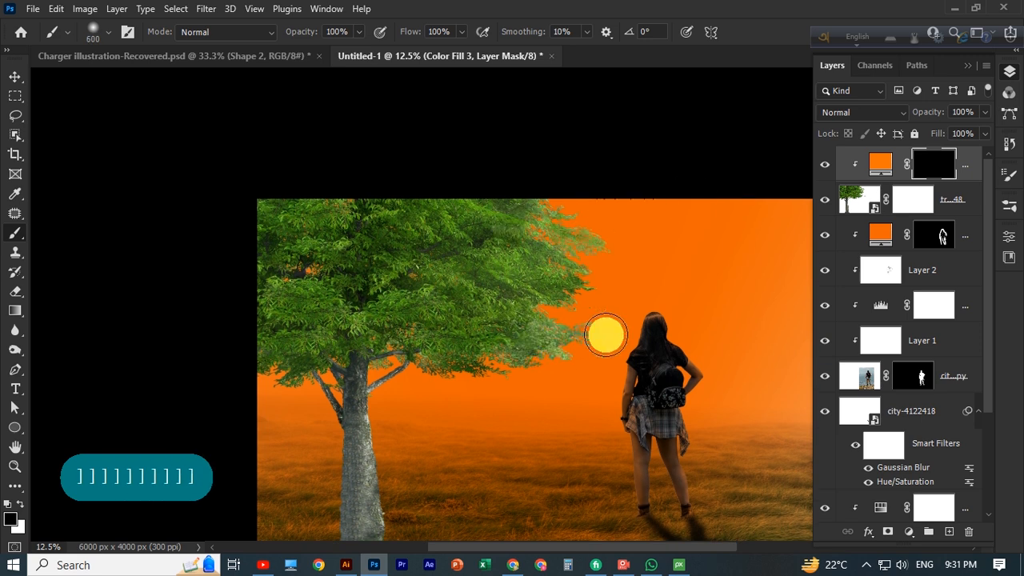
pyautogui.press('x')
pyautogui.click(552, 217)
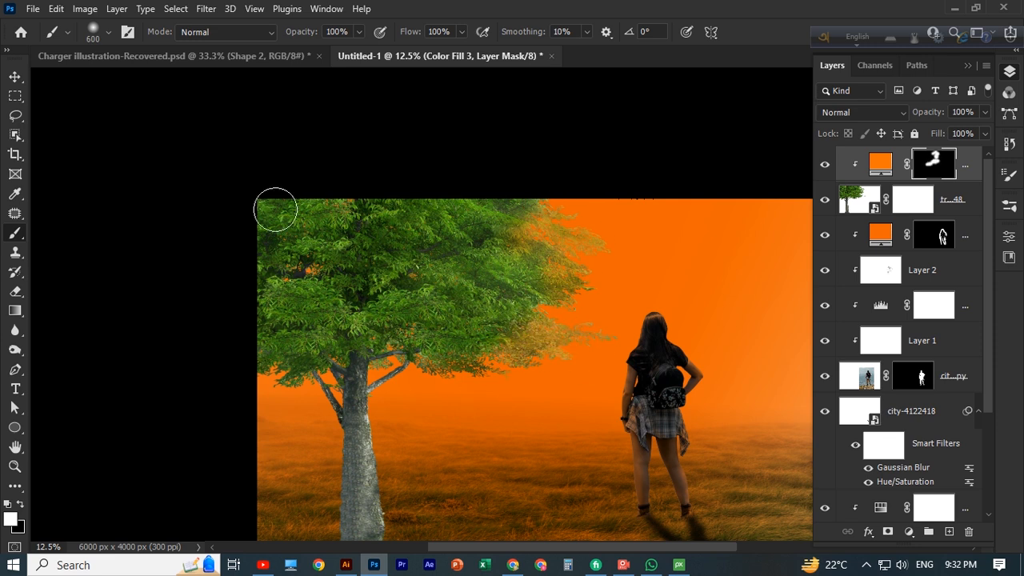
# Set the brush opacity to 42% and paint the orange mask along the upper and outer left edges of the foliage
pyautogui.click(358, 34)
pyautogui.moveTo(362, 54); pyautogui.dragTo(319, 54)
pyautogui.moveTo(504, 194)
pyautogui.mouseDown()
pyautogui.moveTo(366, 180)
pyautogui.moveTo(414, 170)
pyautogui.mouseUp()
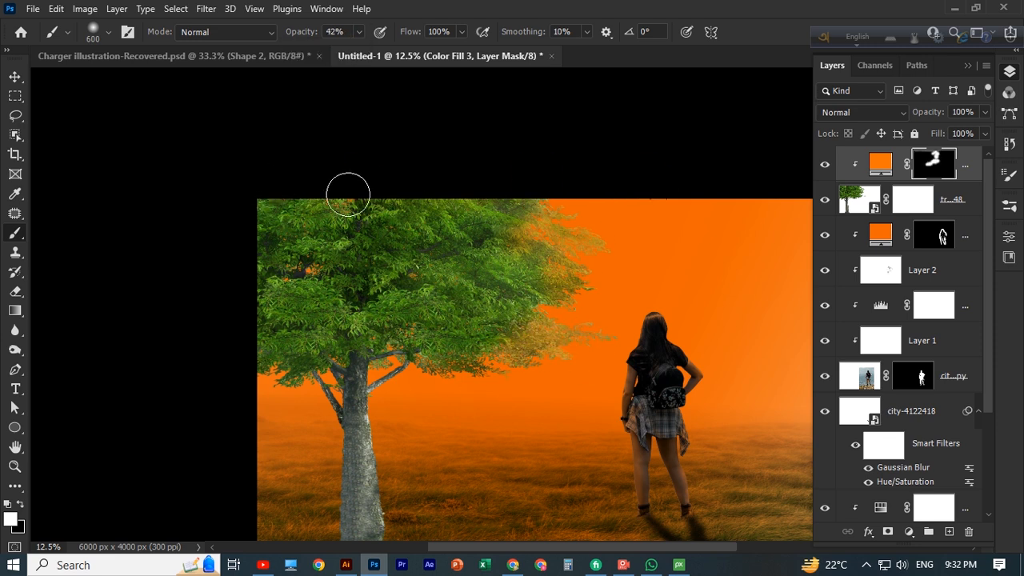
pyautogui.moveTo(347, 194); pyautogui.dragTo(229, 208)
pyautogui.moveTo(236, 281); pyautogui.dragTo(244, 248)
pyautogui.moveTo(243, 337)
pyautogui.mouseDown()
pyautogui.moveTo(273, 392)
pyautogui.moveTo(169, 404)
pyautogui.mouseUp()
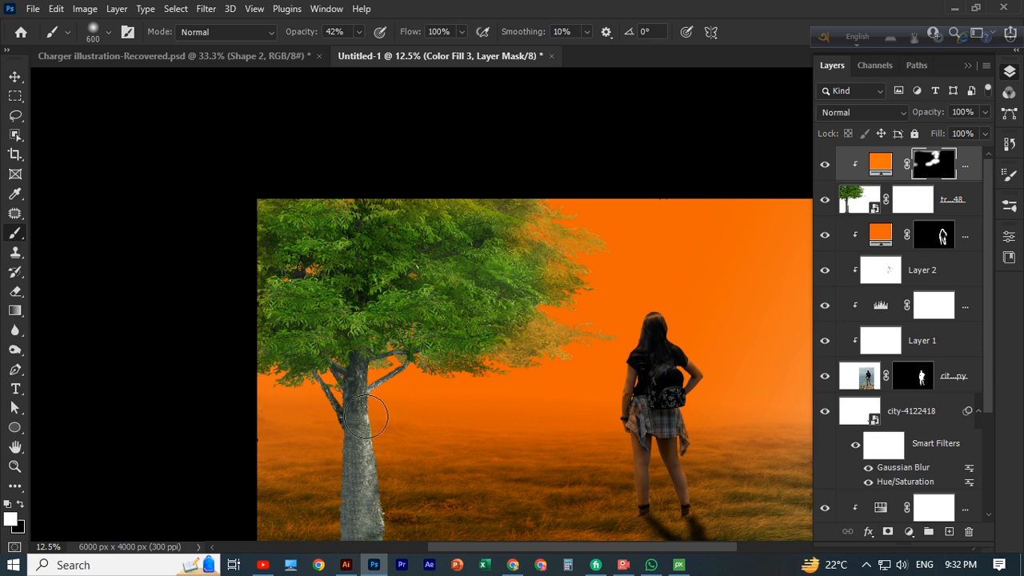
# Paint the orange mask along the tree's lower left branch with a 60 px brush at 100% opacity
pyautogui.press('[')
pyautogui.press('[')
pyautogui.press('[')
pyautogui.press('[')
pyautogui.moveTo(360, 33); pyautogui.dragTo(467, 58)
pyautogui.hotkey('ctrl', '+')
pyautogui.hotkey('ctrl', '+')
pyautogui.hotkey('ctrl', '+')
pyautogui.press('space')
pyautogui.moveTo(403, 509); pyautogui.dragTo(608, 245)
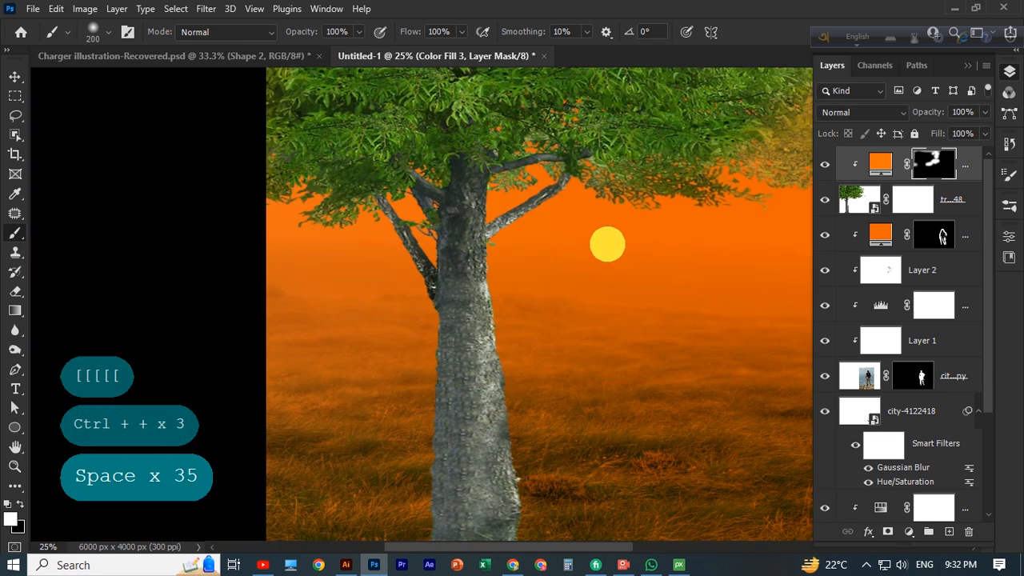
pyautogui.hotkey('ctrl', '+')
pyautogui.hotkey('ctrl', '+')
pyautogui.press('space')
pyautogui.moveTo(384, 254); pyautogui.dragTo(560, 327)
pyautogui.press('[')
pyautogui.press('[')
pyautogui.press('[')
pyautogui.press('[')
pyautogui.press('[')
pyautogui.press('[')
pyautogui.press('[')
pyautogui.moveTo(498, 251)
pyautogui.mouseDown()
pyautogui.moveTo(574, 377)
pyautogui.moveTo(530, 299)
pyautogui.mouseUp()
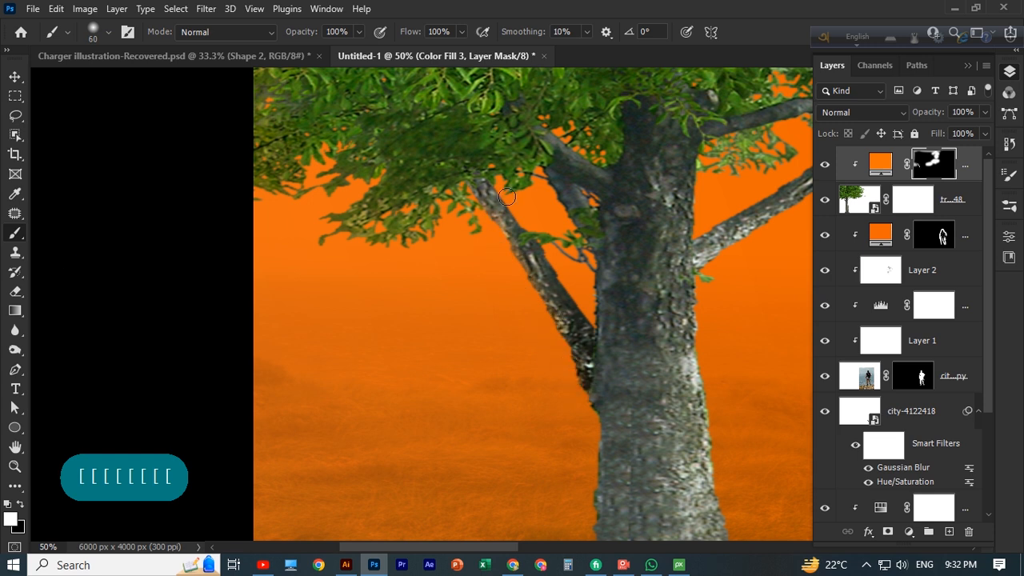
pyautogui.moveTo(559, 267); pyautogui.dragTo(590, 314)
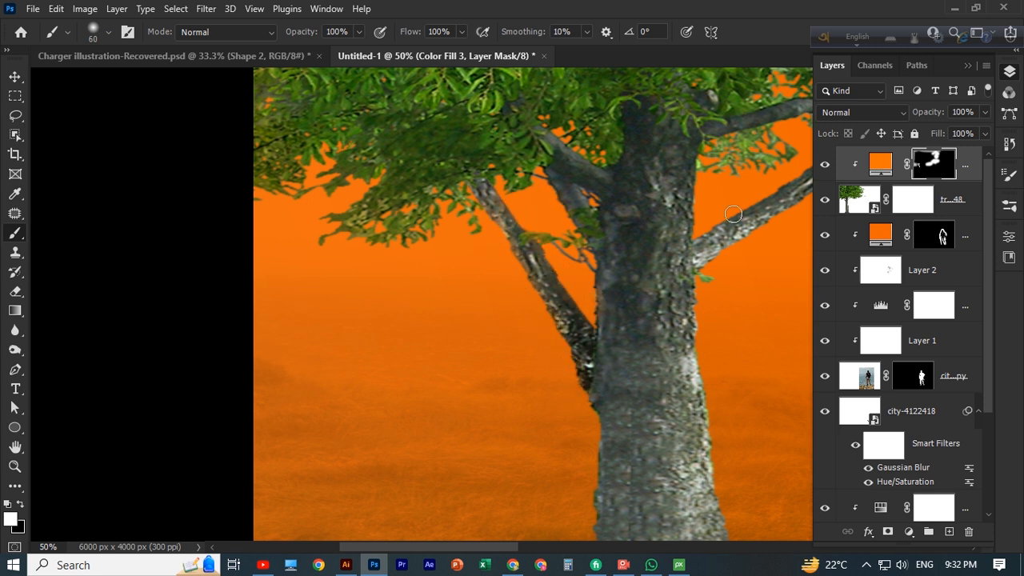
# Paint the orange mask over the tree's right branch and the leaves hanging between the right branches
pyautogui.click(703, 223)
pyautogui.press('space')
pyautogui.moveTo(720, 197); pyautogui.dragTo(549, 313)
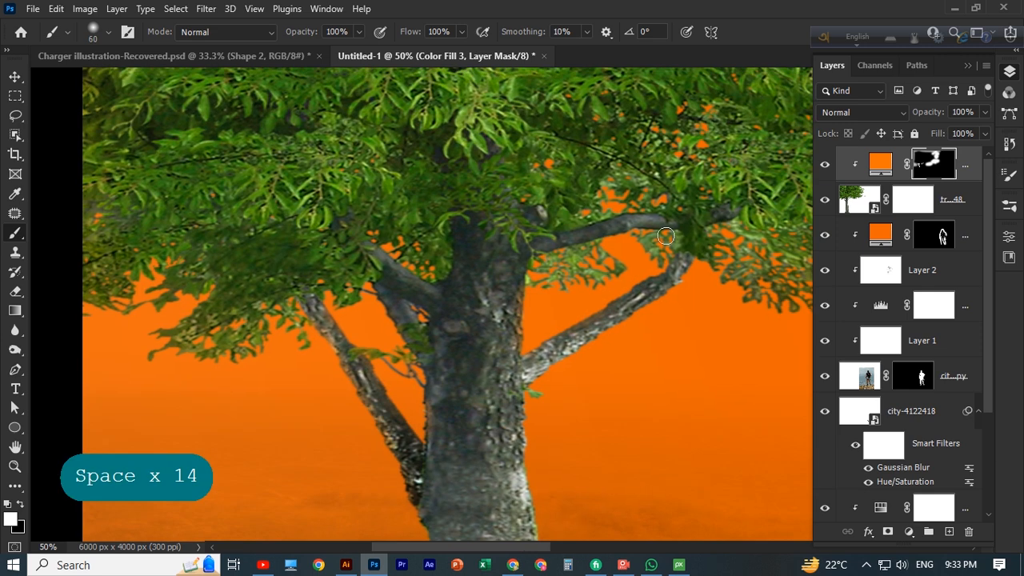
pyautogui.moveTo(645, 235)
pyautogui.mouseDown()
pyautogui.moveTo(555, 269)
pyautogui.moveTo(578, 306)
pyautogui.mouseUp()
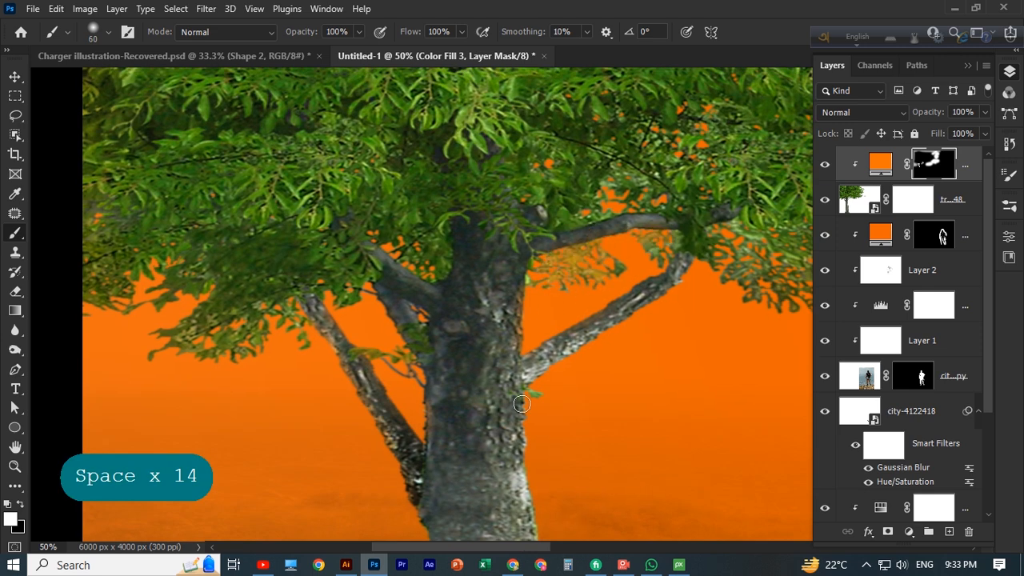
# Paint an orange rim light on the mask along the trunk's right edge from the branch fork down towards the roots
pyautogui.moveTo(522, 404)
pyautogui.mouseDown()
pyautogui.moveTo(516, 221)
pyautogui.moveTo(552, 436)
pyautogui.mouseUp()
pyautogui.scroll(-1, 528, 328)
pyautogui.scroll(-4, 543, 276)
pyautogui.moveTo(554, 258); pyautogui.dragTo(568, 389)
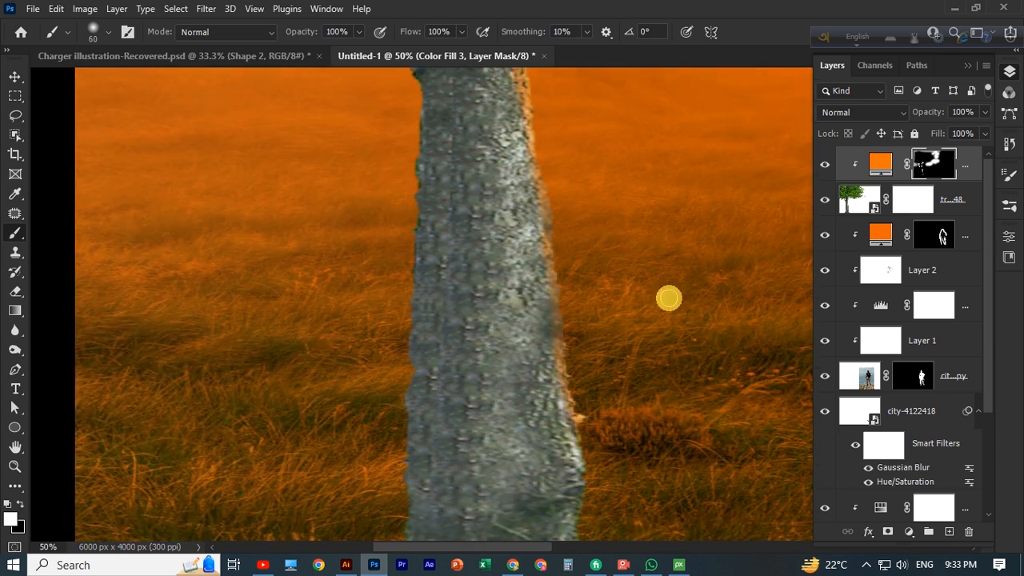
pyautogui.scroll(-3, 667, 297)
pyautogui.moveTo(576, 276); pyautogui.dragTo(585, 412)
pyautogui.scroll(6, 455, 297)
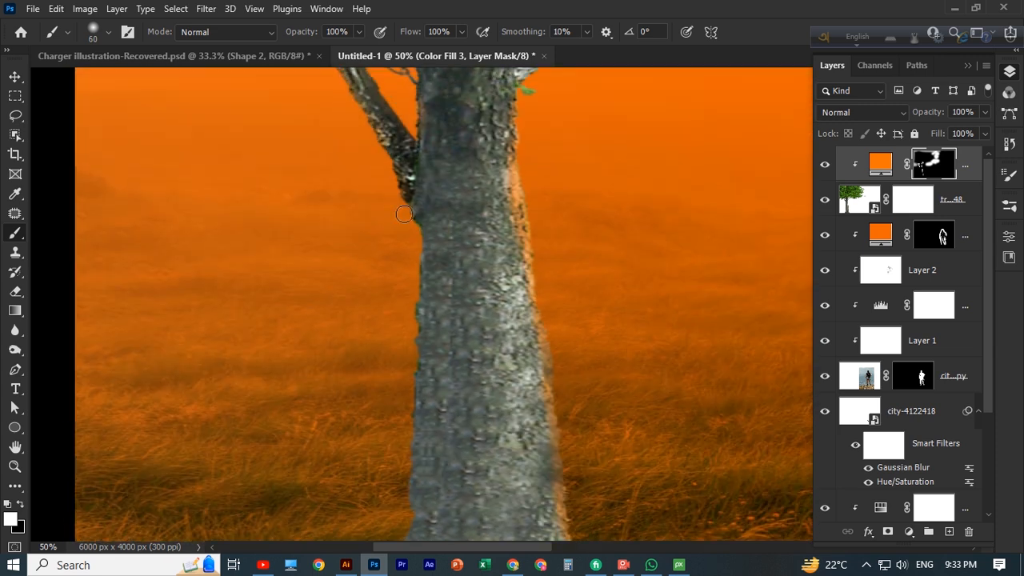
# Paint an orange rim light on the mask along the trunk's left edge down to the spreading root
pyautogui.scroll(-2, 537, 182)
pyautogui.moveTo(416, 303); pyautogui.dragTo(401, 408)
pyautogui.scroll(-3, 444, 237)
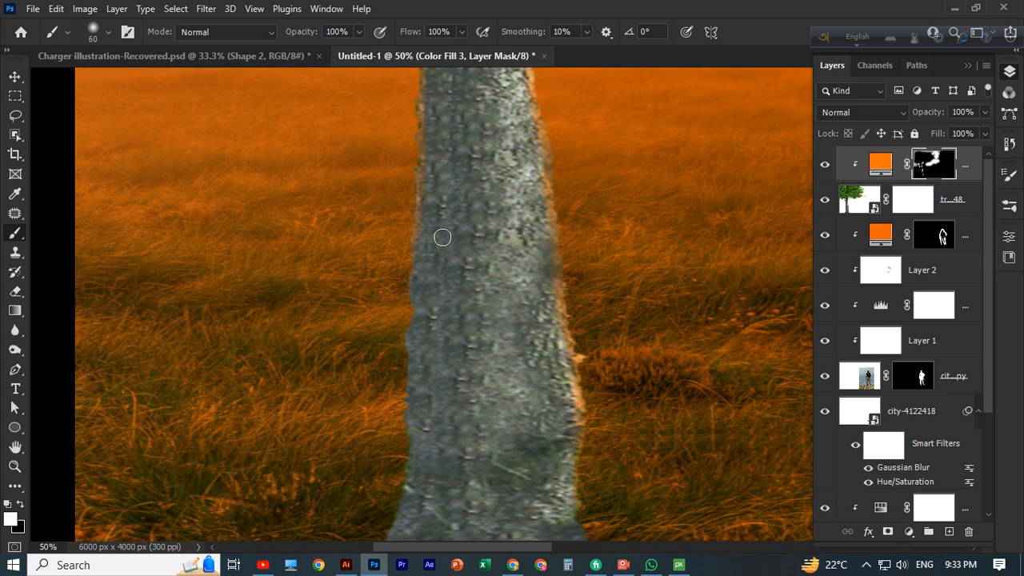
pyautogui.moveTo(417, 149)
pyautogui.mouseDown()
pyautogui.moveTo(402, 299)
pyautogui.moveTo(408, 464)
pyautogui.mouseUp()
pyautogui.moveTo(410, 420); pyautogui.dragTo(405, 466)
pyautogui.scroll(-3, 396, 416)
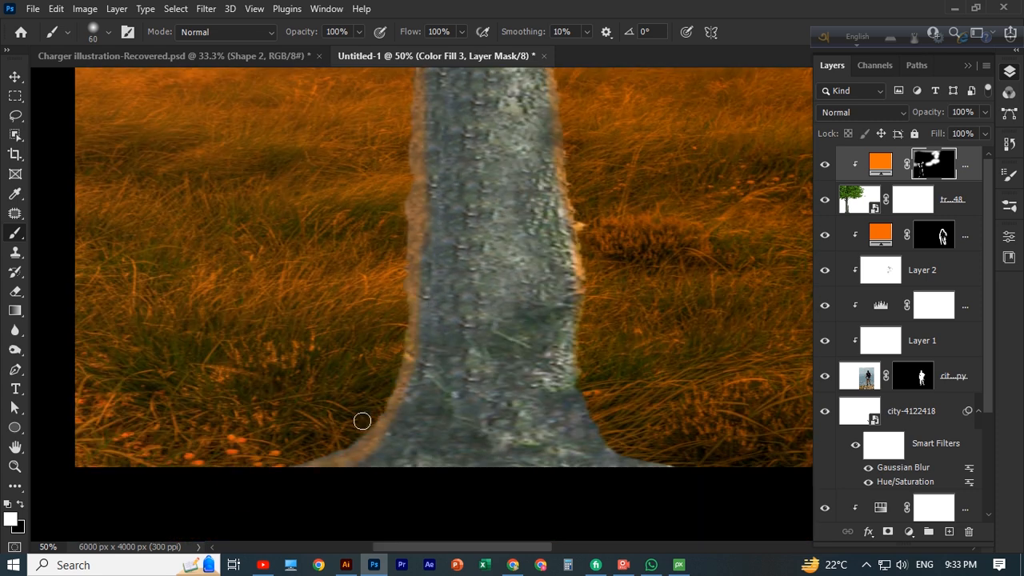
# Strengthen the orange rim on both trunk edges and the root flare with a 125 px brush
pyautogui.hotkey('ctrl', '-')
pyautogui.hotkey('ctrl', '-')
pyautogui.hotkey('ctrl', '-')
pyautogui.press(']')
pyautogui.press(']')
pyautogui.press(']')
pyautogui.press(']')
pyautogui.press(']')
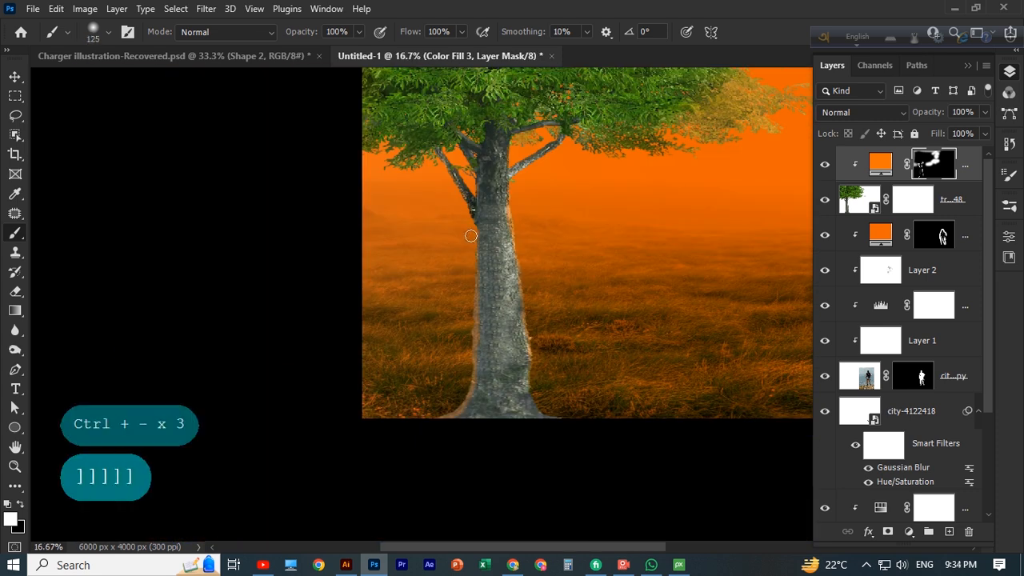
pyautogui.moveTo(470, 226); pyautogui.dragTo(470, 292)
pyautogui.moveTo(451, 236); pyautogui.dragTo(458, 420)
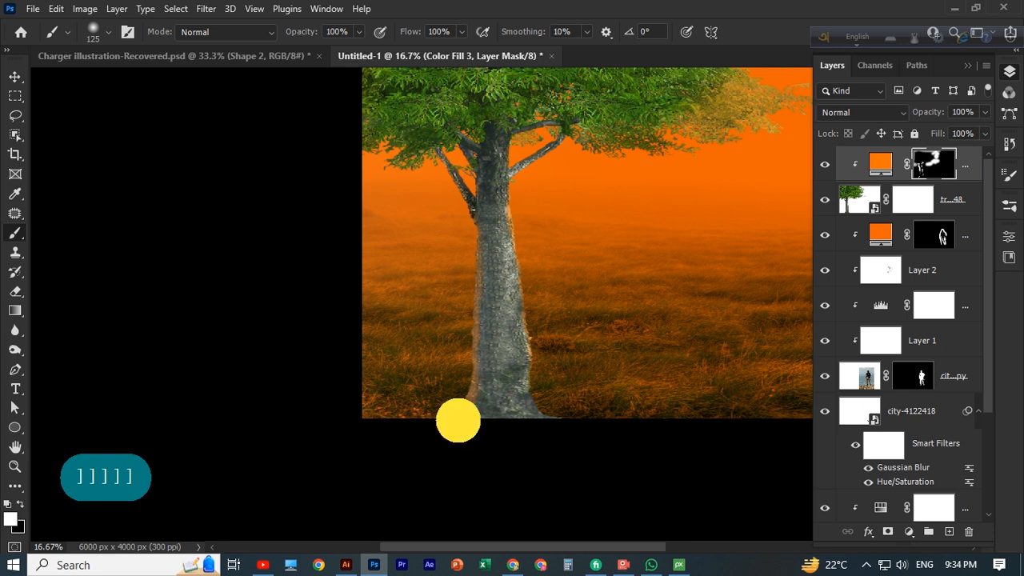
pyautogui.moveTo(512, 205); pyautogui.dragTo(552, 404)
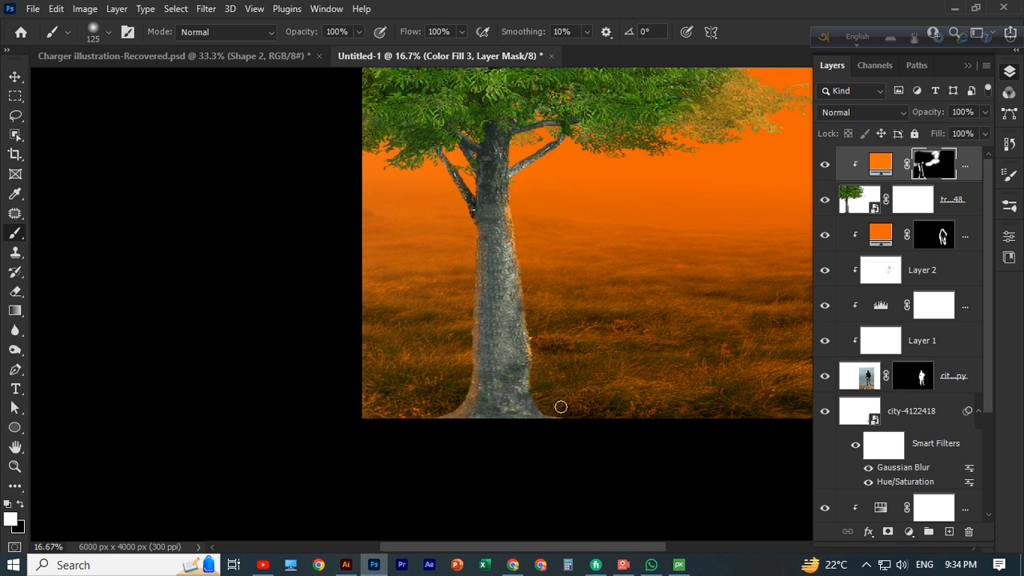
# Try to tint the whole trunk orange with a 600 px brush at 24% opacity, and undo the strokes
pyautogui.scroll(2, 533, 315)
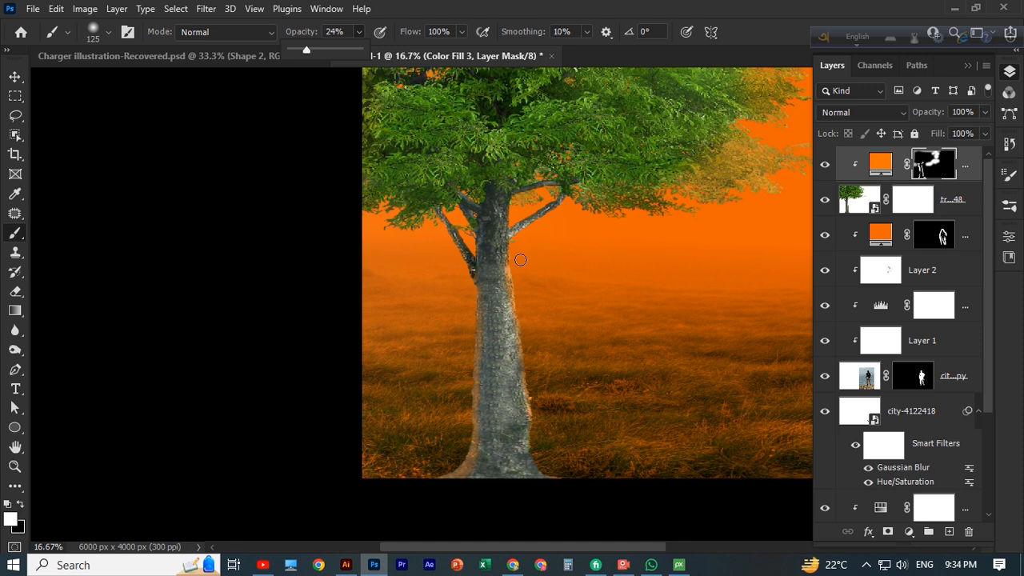
pyautogui.press(']')
pyautogui.press(']')
pyautogui.press(']')
pyautogui.press(']')
pyautogui.press(']')
pyautogui.press(']')
pyautogui.press(']')
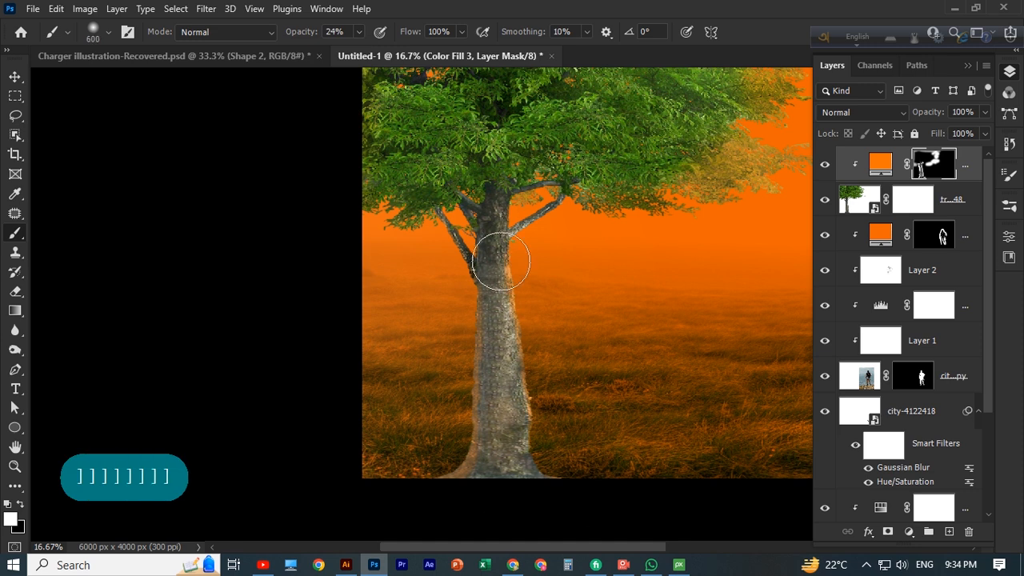
pyautogui.hotkey('ctrl', 'z')
pyautogui.hotkey('ctrl', 'z')
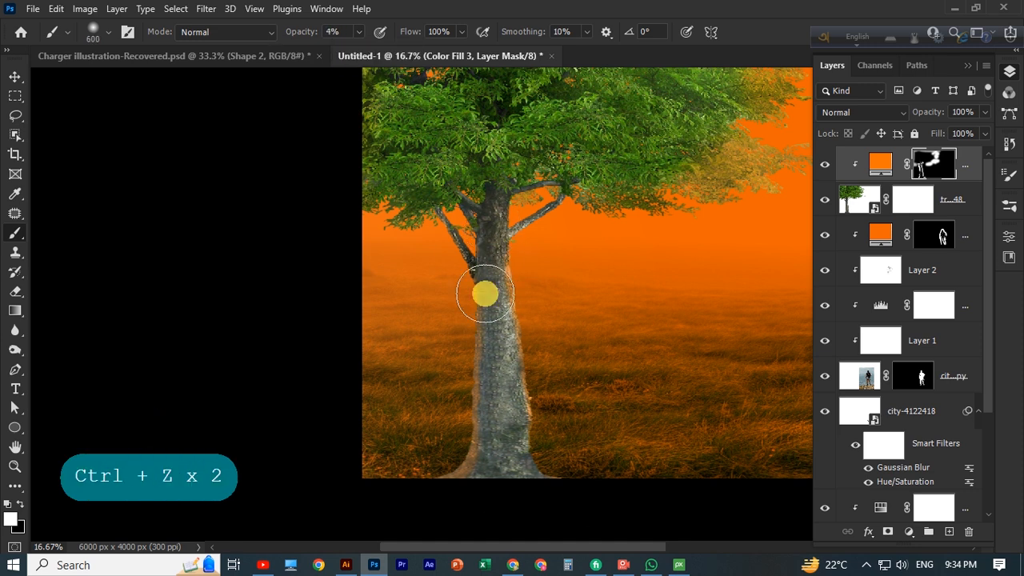
# Tint the tree's crown lightly by painting the orange mask with a 1400 px brush at 4% opacity
pyautogui.hotkey('ctrl', '-')
pyautogui.hotkey('ctrl', '-')
pyautogui.hotkey('ctrl', '-')
pyautogui.hotkey('ctrl', '-')
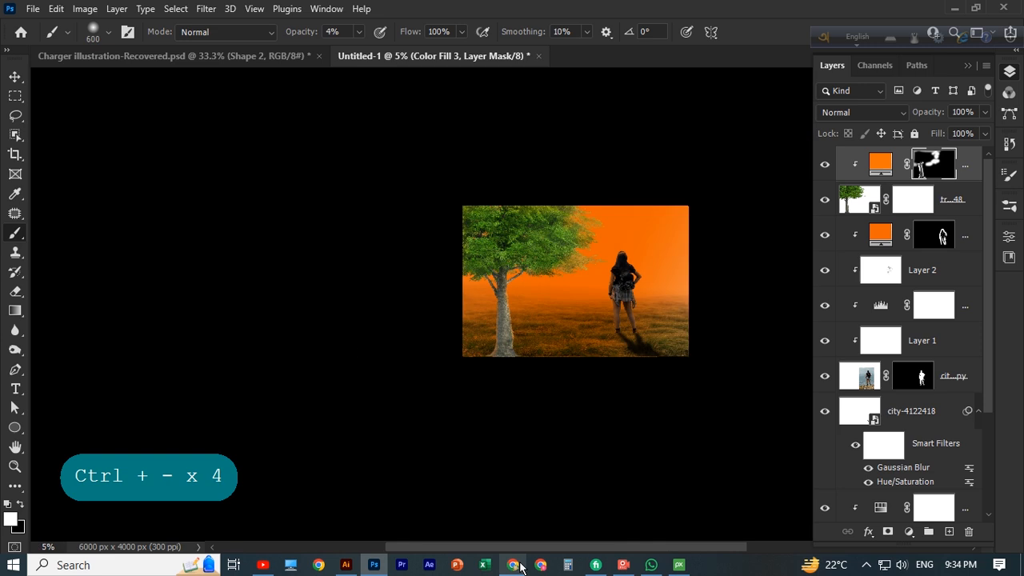
pyautogui.hotkey('ctrl', '+')
pyautogui.hotkey('ctrl', '+')
pyautogui.press(']')
pyautogui.press(']')
pyautogui.press(']')
pyautogui.press(']')
pyautogui.press(']')
pyautogui.press(']')
pyautogui.press(']')
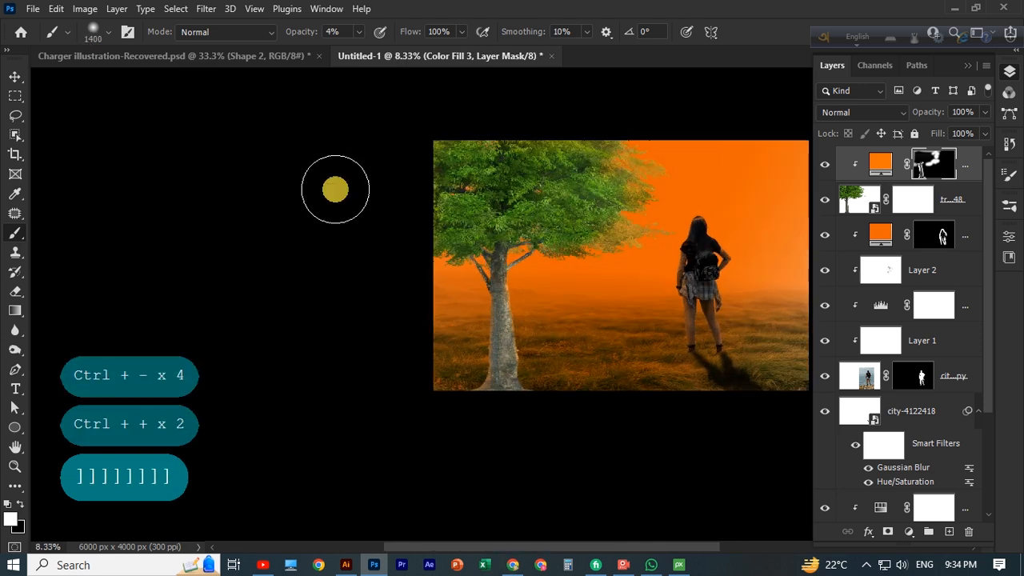
pyautogui.moveTo(660, 216)
pyautogui.mouseDown()
pyautogui.moveTo(533, 187)
pyautogui.moveTo(418, 231)
pyautogui.moveTo(618, 225)
pyautogui.mouseUp()
pyautogui.moveTo(418, 252); pyautogui.dragTo(569, 225)
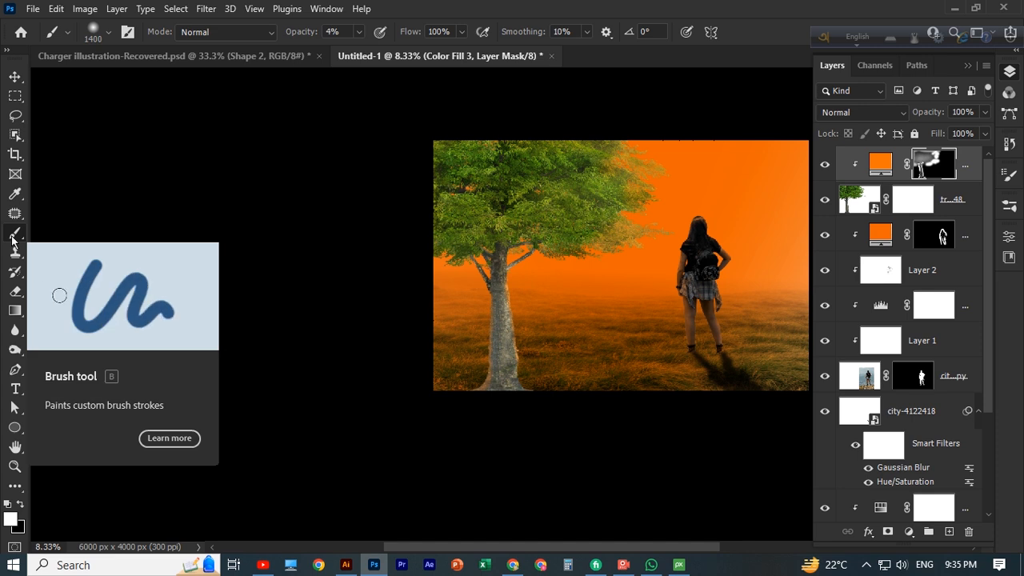
# Convert the woman, her clipped adjustments, her shadow and its Hue/Saturation layer into one Smart Object
pyautogui.click(15, 76)
pyautogui.scroll(-3, 633, 462)
pyautogui.click(633, 462)
pyautogui.keyDown('space'); pyautogui.moveTo(633, 462); pyautogui.dragTo(499, 498); pyautogui.keyUp('space')
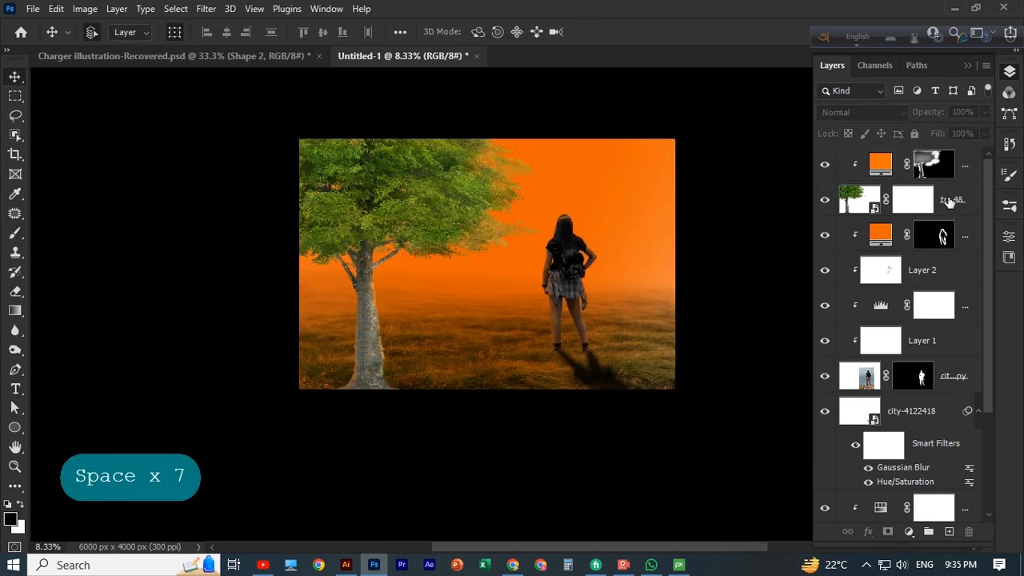
pyautogui.scroll(-1, 948, 201)
pyautogui.click(956, 200)
pyautogui.keyDown('shift'); pyautogui.click(960, 267); pyautogui.keyUp('shift')
pyautogui.keyDown('shift'); pyautogui.click(960, 343); pyautogui.keyUp('shift')
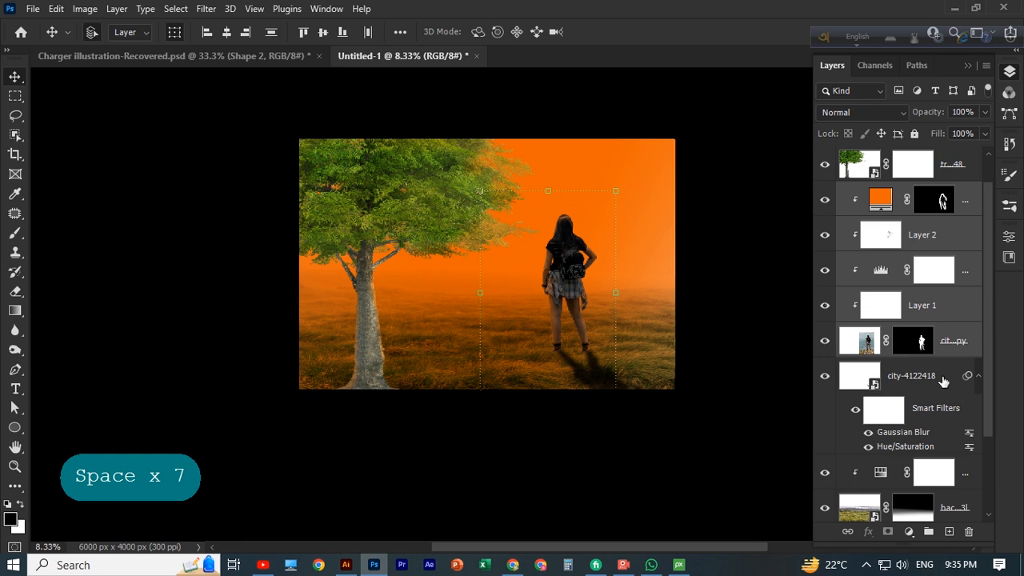
pyautogui.keyDown('shift'); pyautogui.click(944, 381); pyautogui.keyUp('shift')
pyautogui.scroll(-3, 928, 360)
pyautogui.keyDown('shift'); pyautogui.click(965, 368); pyautogui.keyUp('shift')
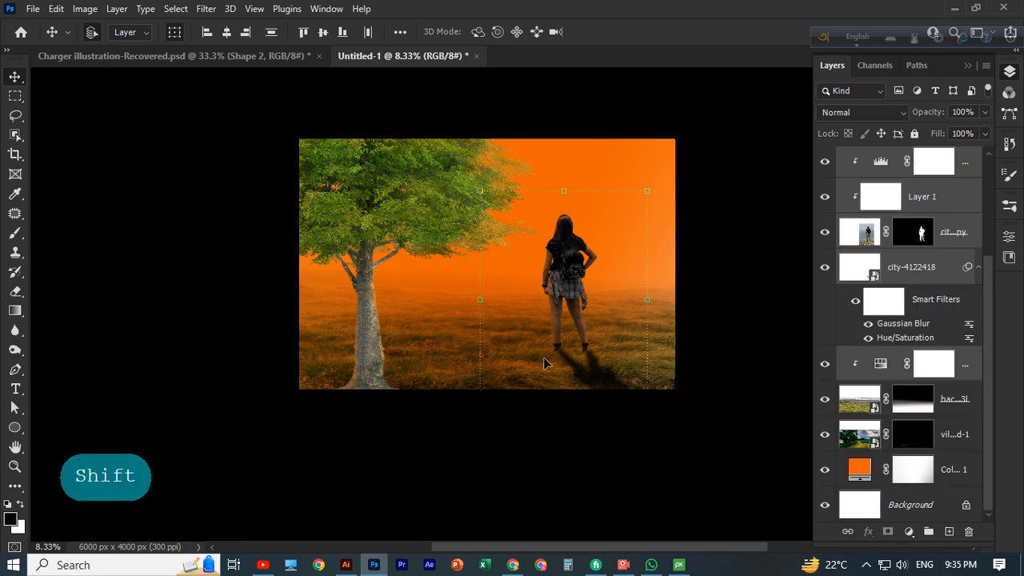
pyautogui.rightClick(931, 267)
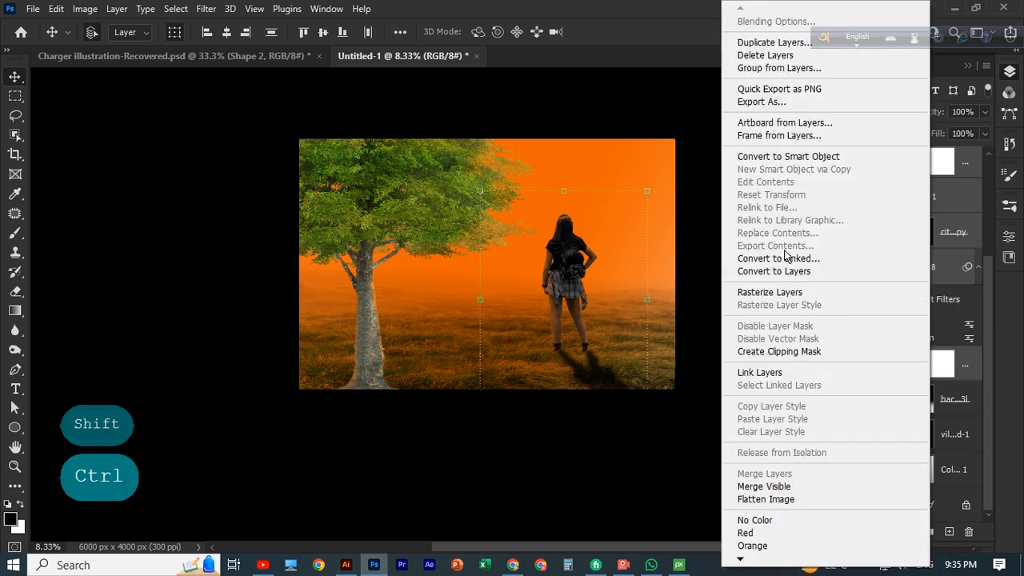
pyautogui.click(789, 154)
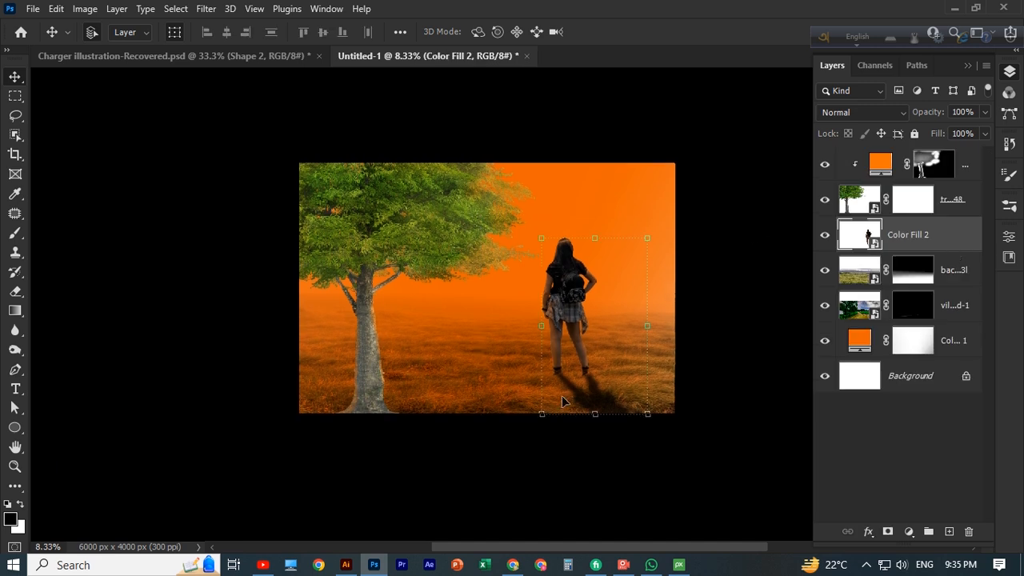
# Open the contents of the woman's Smart Object, Color Fill 2, for editing
pyautogui.hotkey('ctrl', '+')
pyautogui.hotkey('ctrl', '+')
pyautogui.moveTo(688, 401); pyautogui.dragTo(646, 390)
pyautogui.click(679, 364)
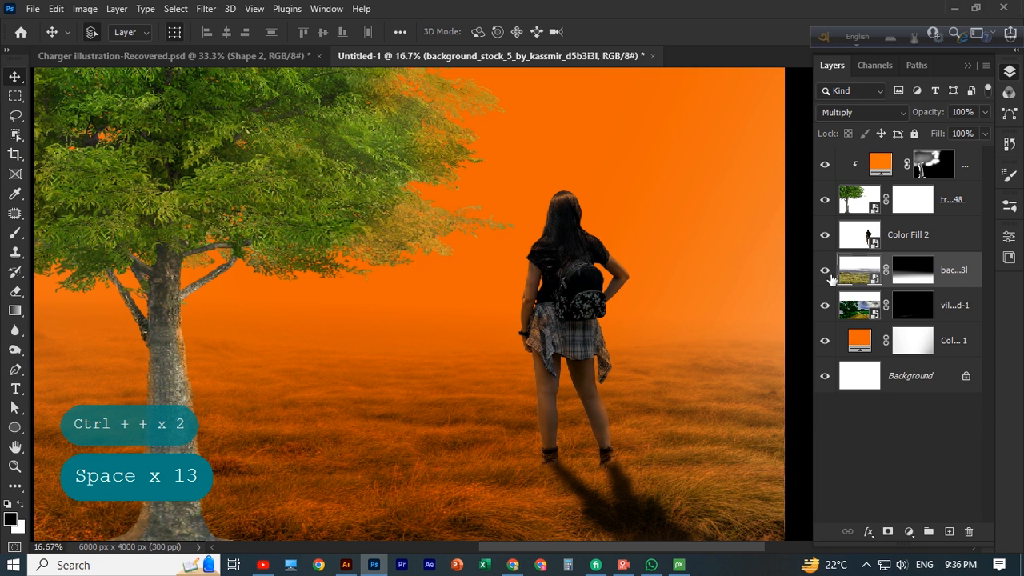
pyautogui.hotkey('ctrl', '+')
pyautogui.hotkey('ctrl', '+')
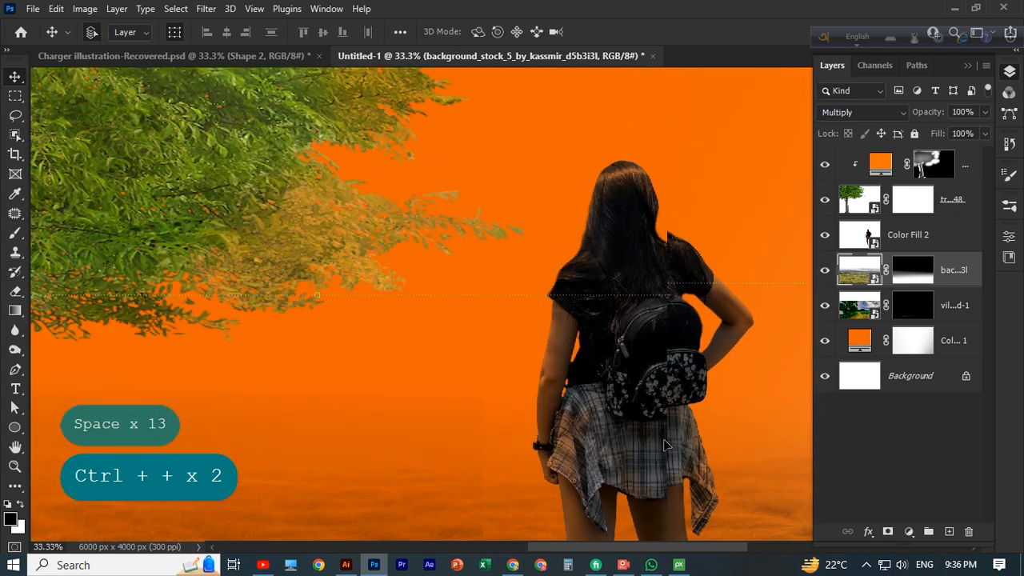
pyautogui.doubleClick(957, 238)
pyautogui.click(920, 138)
pyautogui.doubleClick(867, 244)
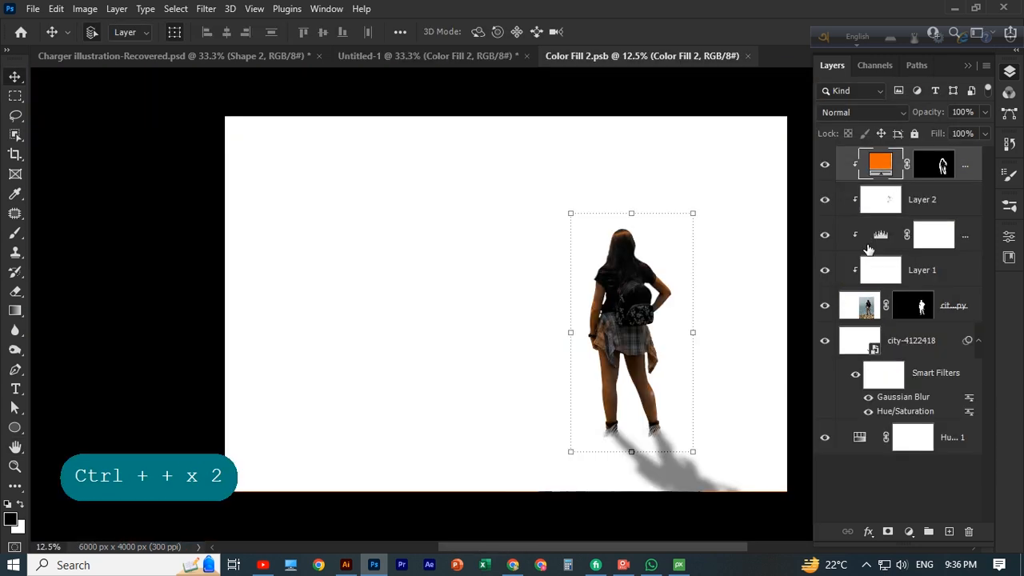
# Paint the orange fill's mask around the woman's hair and shoulders with an 80 px white brush at 100% opacity
pyautogui.click(935, 165)
pyautogui.scroll(4, 630, 340)
pyautogui.press('b')
pyautogui.scroll(1, 652, 352)
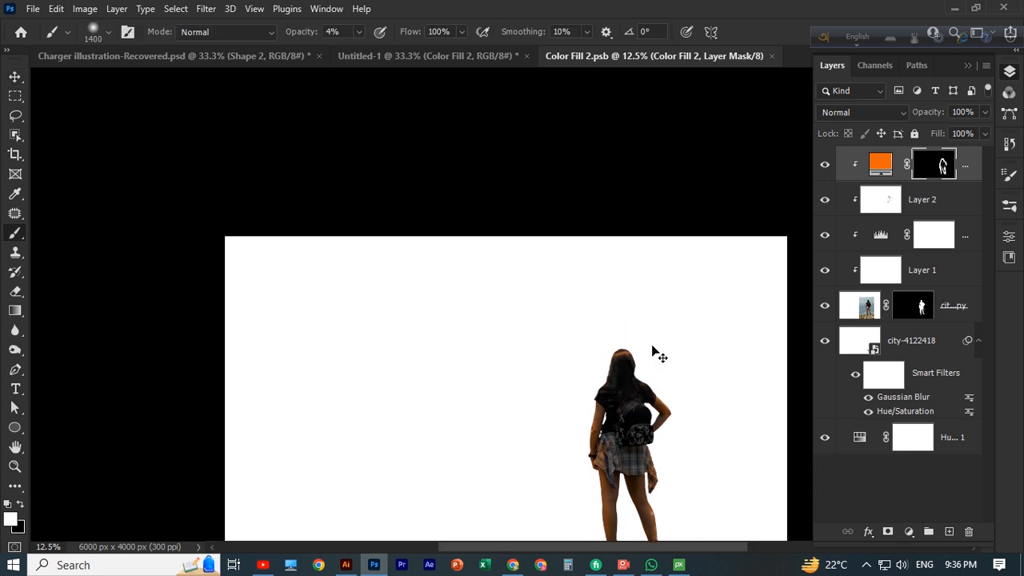
pyautogui.hotkey('ctrl', '+')
pyautogui.hotkey('ctrl', '+')
pyautogui.hotkey('ctrl', '+')
pyautogui.moveTo(664, 417); pyautogui.dragTo(461, 291)
pyautogui.press('[')
pyautogui.press('[')
pyautogui.press('[')
pyautogui.press('[')
pyautogui.press('[')
pyautogui.press('[')
pyautogui.press('[')
pyautogui.press('[')
pyautogui.press('[')
pyautogui.press('[')
pyautogui.press('[')
pyautogui.press('[')
pyautogui.press('[')
pyautogui.press('[')
pyautogui.press('[')
pyautogui.press('[')
pyautogui.press('[')
pyautogui.press('[')
pyautogui.click(358, 32)
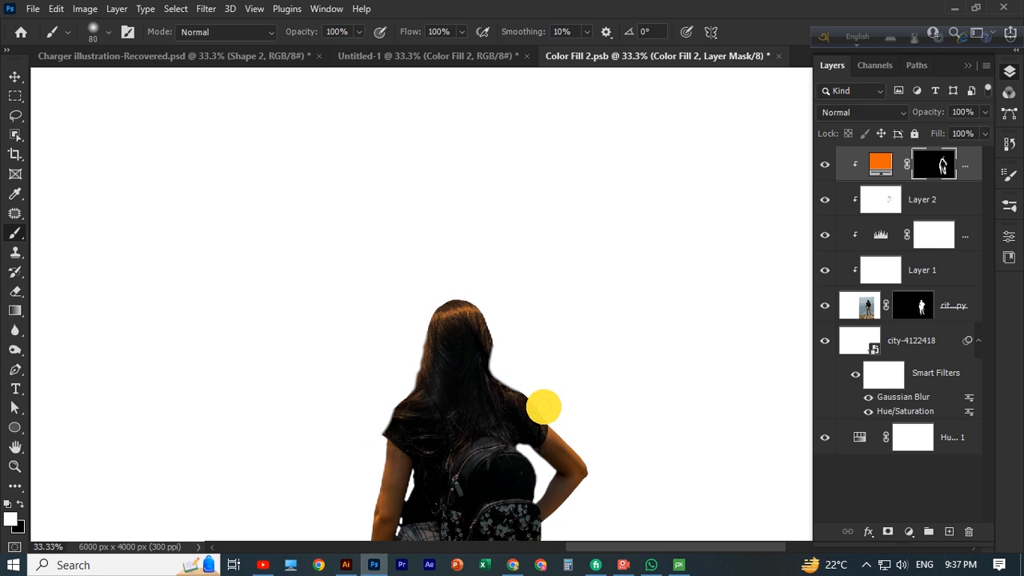
# Finish the mask painting and save the Smart Object contents, Color Fill 2.psb
pyautogui.scroll(-3, 528, 396)
pyautogui.press('v')
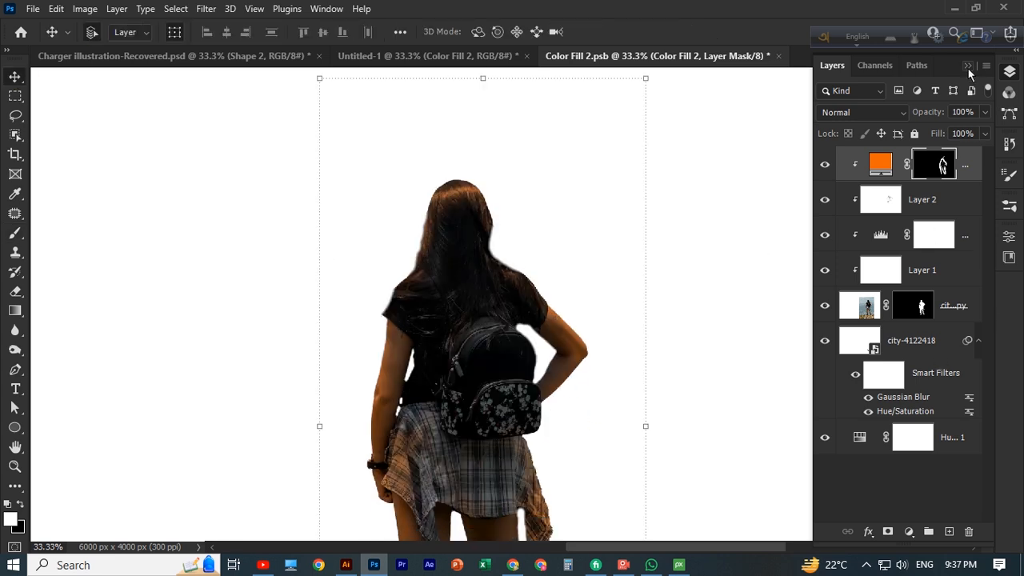
pyautogui.scroll(2, 725, 253)
pyautogui.press('Return')
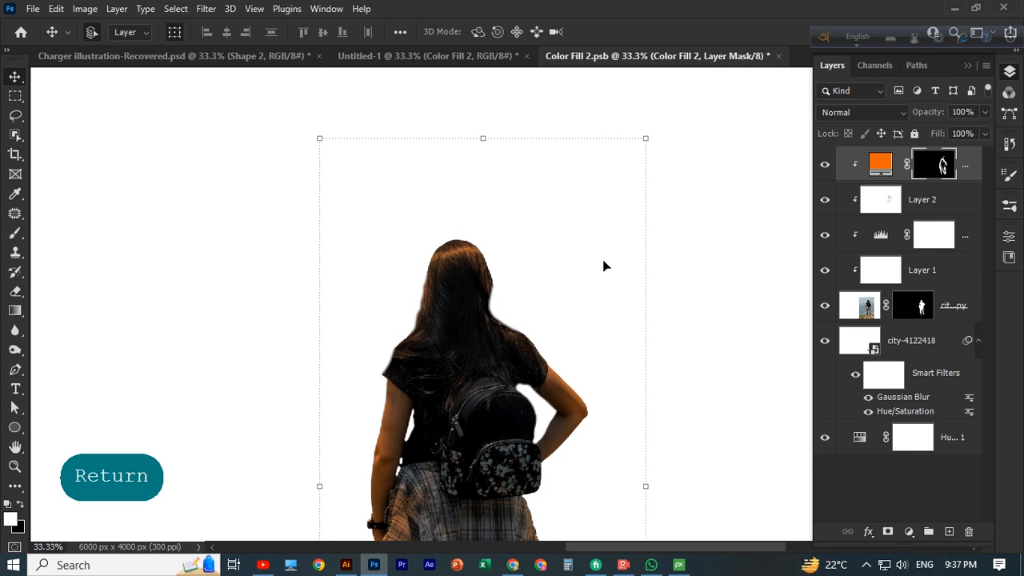
pyautogui.hotkey('ctrl', 'Return')
pyautogui.hotkey('ctrl', 's')
pyautogui.scroll(-1, 644, 245)
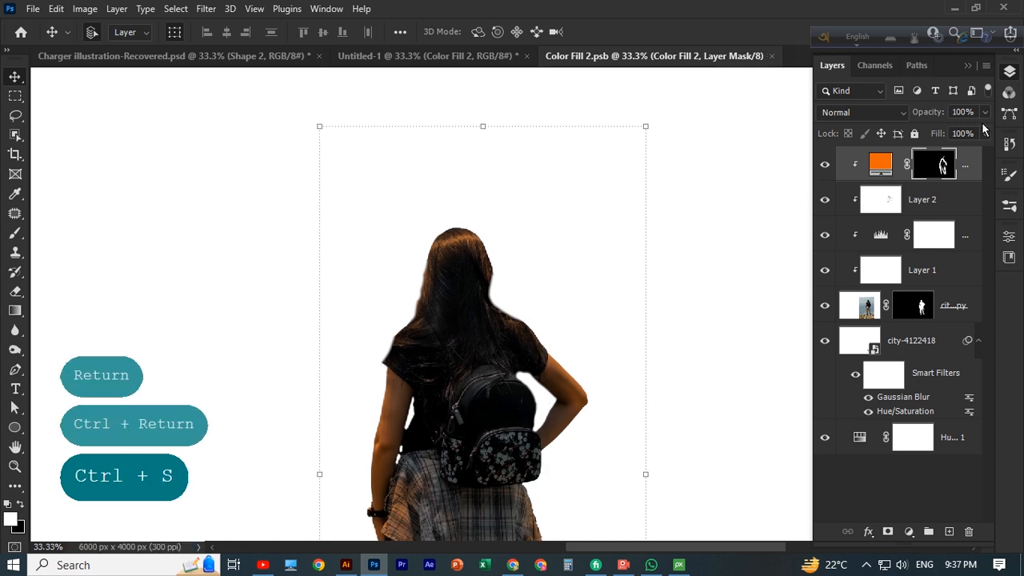
# Return to the Untitled-1 composite and bring the whole image into view
pyautogui.scroll(-4, 931, 318)
pyautogui.scroll(10, 947, 356)
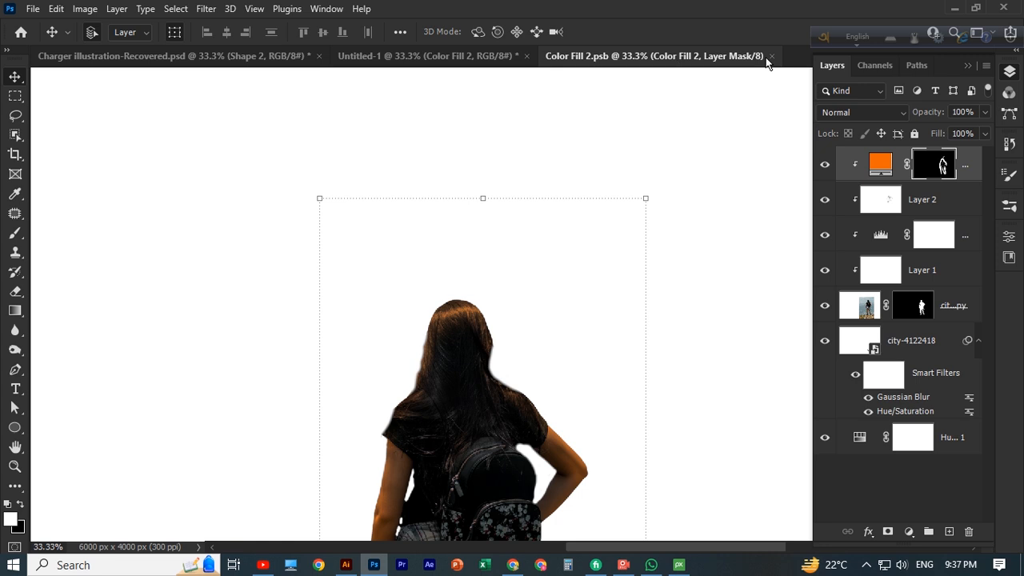
pyautogui.click(470, 56)
pyautogui.hotkey('ctrl', '-')
pyautogui.hotkey('ctrl', '-')
pyautogui.hotkey('ctrl', '-')
pyautogui.hotkey('ctrl', '-')
pyautogui.hotkey('ctrl', '-')
pyautogui.hotkey('ctrl', '-')
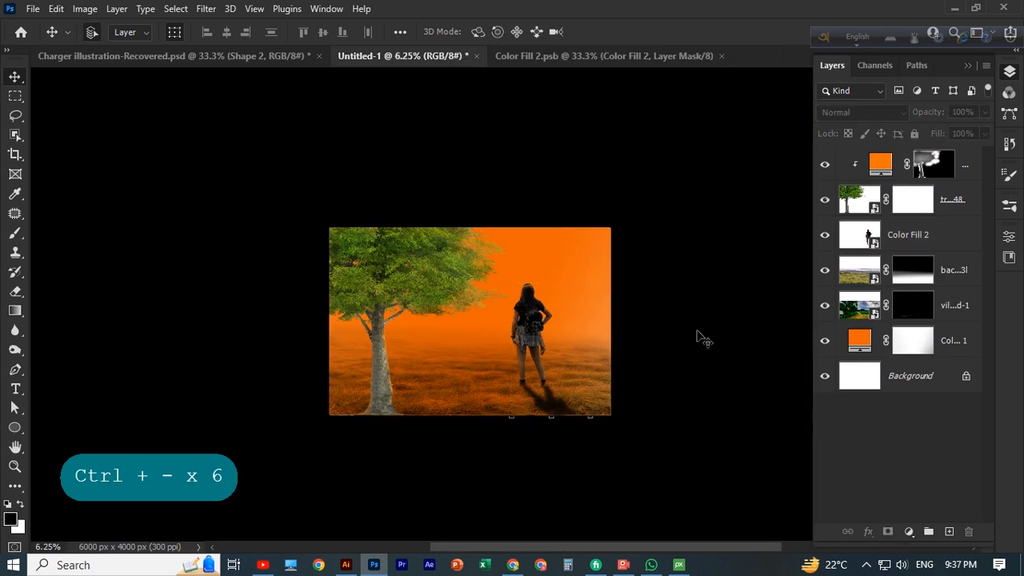
# Free-transform the woman's Smart Object, Color Fill 2, to 118.77% scale and shift her lower on the grass
pyautogui.click(533, 319)
pyautogui.scroll(-4, 533, 319)
pyautogui.scroll(3, 534, 319)
pyautogui.moveTo(590, 271); pyautogui.dragTo(633, 252)
pyautogui.hotkey('ctrl', 'z')
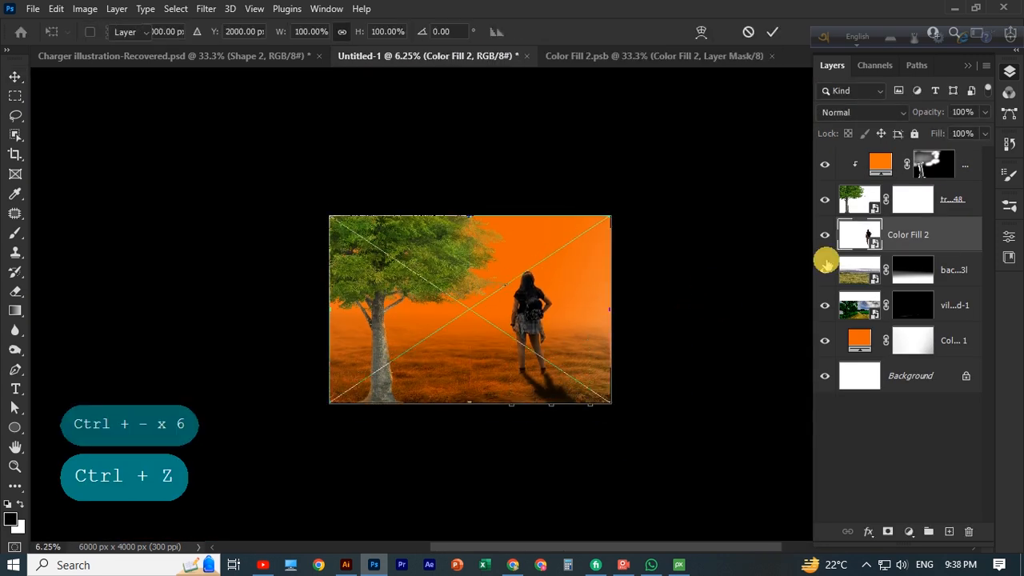
pyautogui.moveTo(595, 298); pyautogui.dragTo(595, 287)
pyautogui.moveTo(612, 229); pyautogui.dragTo(637, 184)
pyautogui.moveTo(563, 312); pyautogui.dragTo(542, 344)
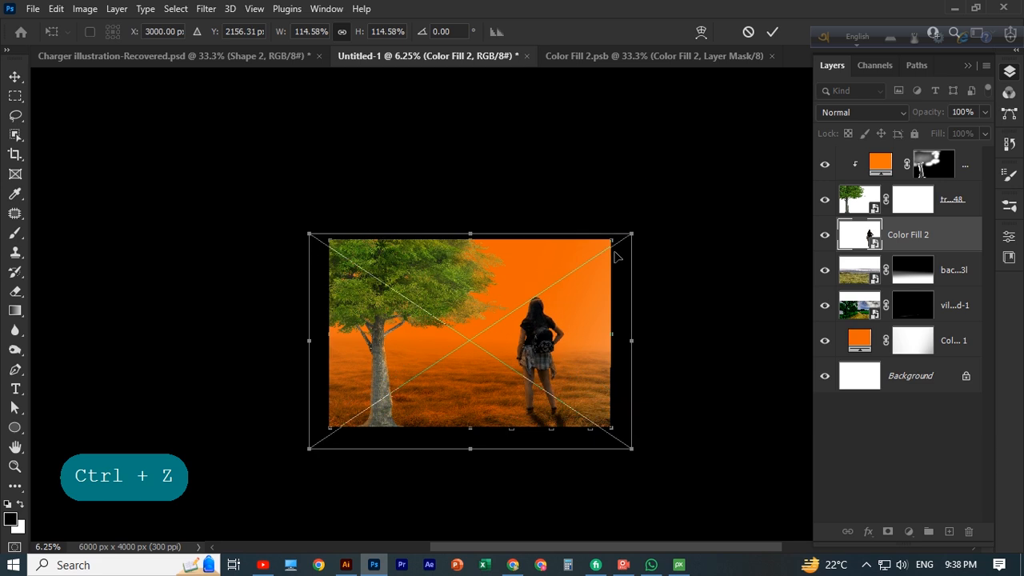
pyautogui.moveTo(632, 235)
pyautogui.mouseDown()
pyautogui.moveTo(633, 210)
pyautogui.moveTo(638, 221)
pyautogui.mouseUp()
pyautogui.moveTo(557, 340); pyautogui.dragTo(550, 348)
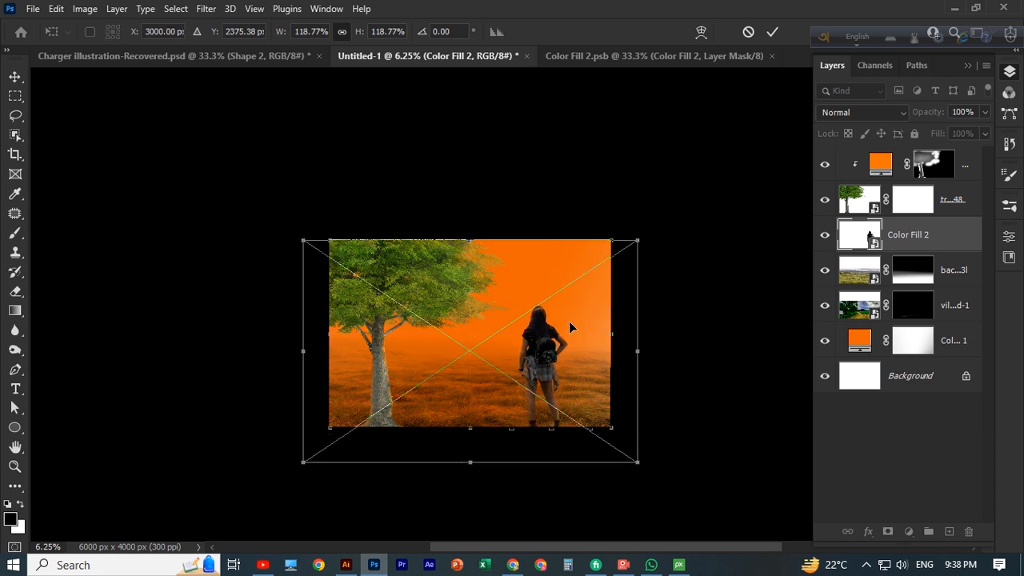
# Scale the woman's Smart Object to 113.29%, place her feet just above the image's lower edge, and apply the transform
pyautogui.moveTo(639, 241); pyautogui.dragTo(623, 251)
pyautogui.moveTo(553, 373); pyautogui.dragTo(552, 364)
pyautogui.hotkey('ctrl', '+')
pyautogui.hotkey('ctrl', '+')
pyautogui.hotkey('ctrl', '+')
pyautogui.scroll(-3, 552, 367)
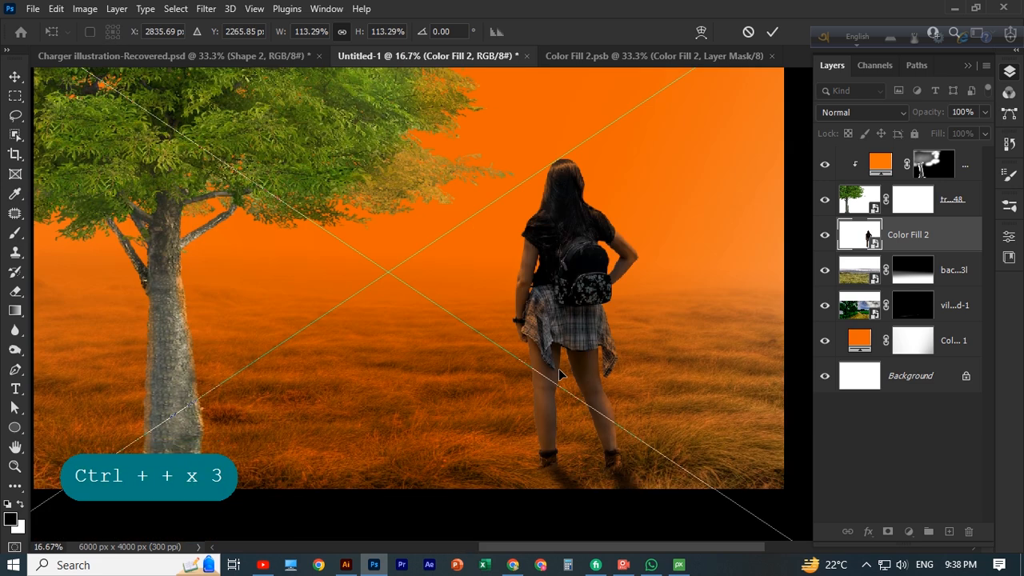
pyautogui.press('Return')
# Export the composite as a 6000 x 4000 px JPG of Great quality, named fantasy girl manipulation.jpg, to the G: drive
pyautogui.hotkey('ctrl', '-')
pyautogui.hotkey('ctrl', '-')
pyautogui.hotkey('ctrl', '-')
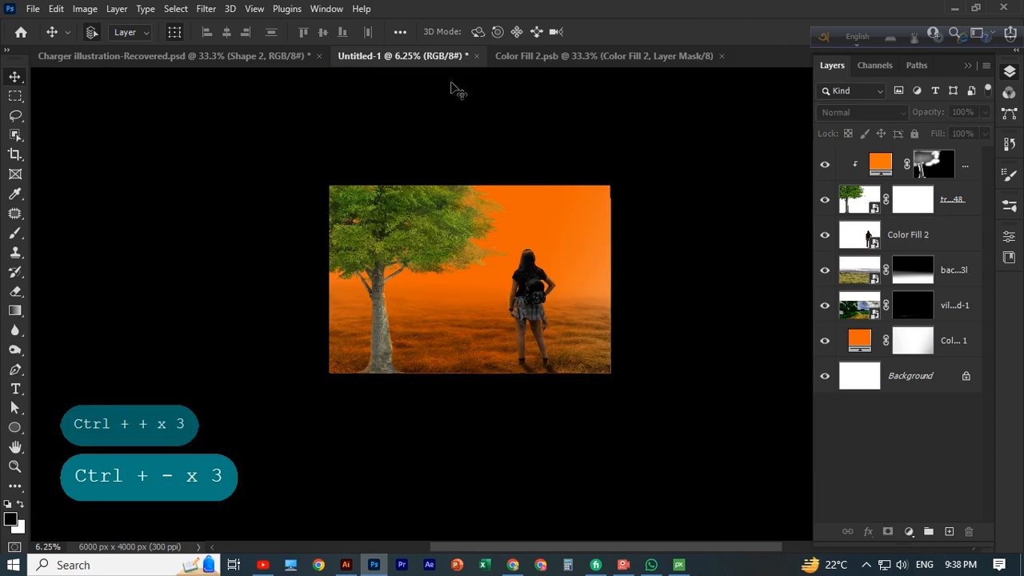
pyautogui.click(33, 8)
pyautogui.click(250, 276)
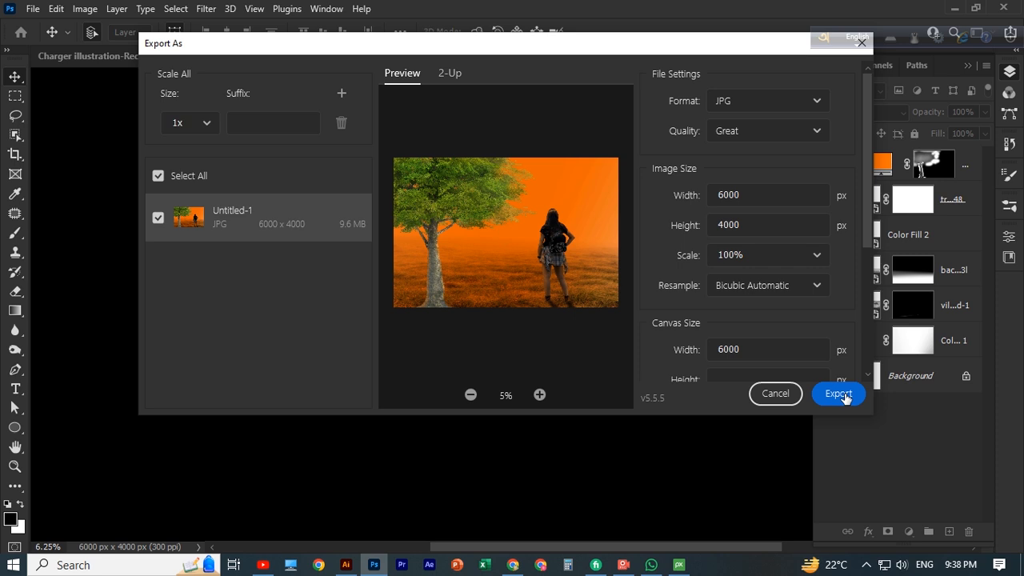
pyautogui.click(841, 394)
pyautogui.write('fantasy girl manipulation.jpg')
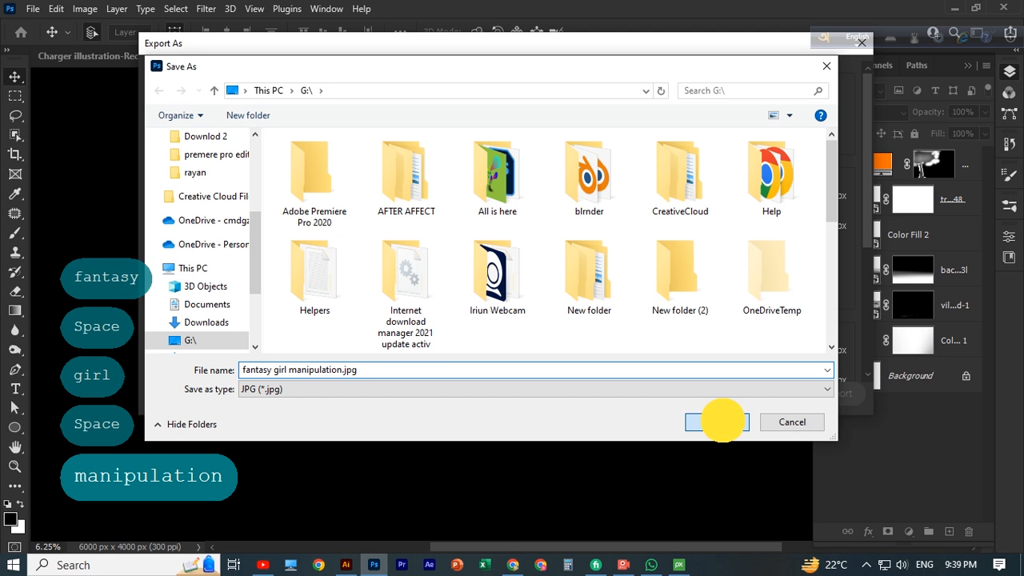
pyautogui.click(720, 421)
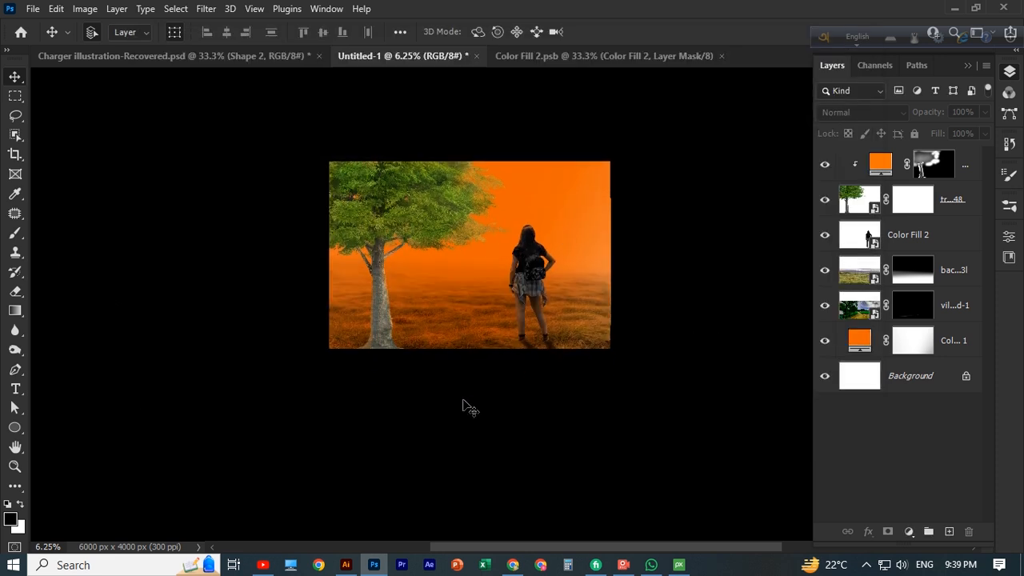
pyautogui.click(623, 564)
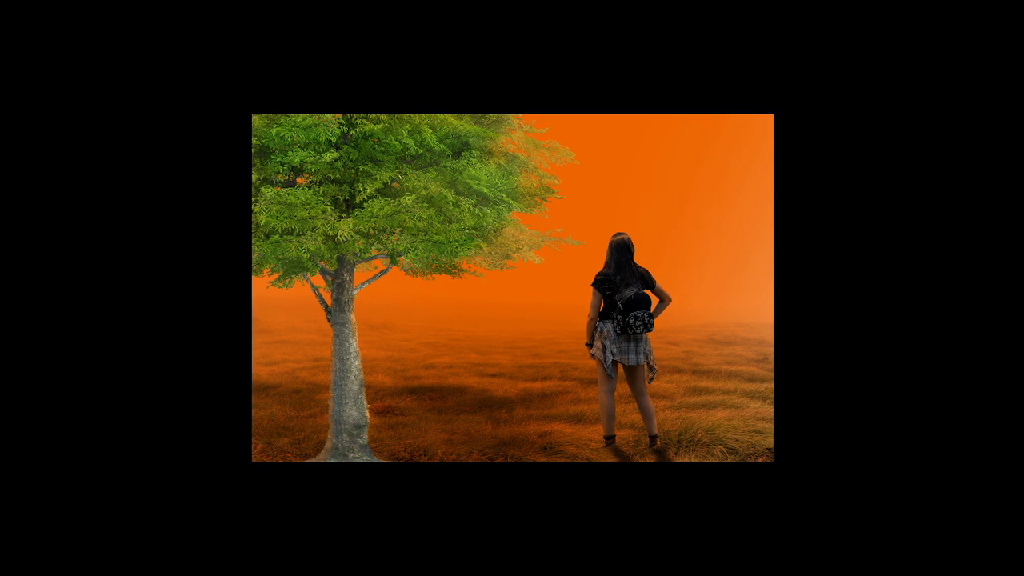